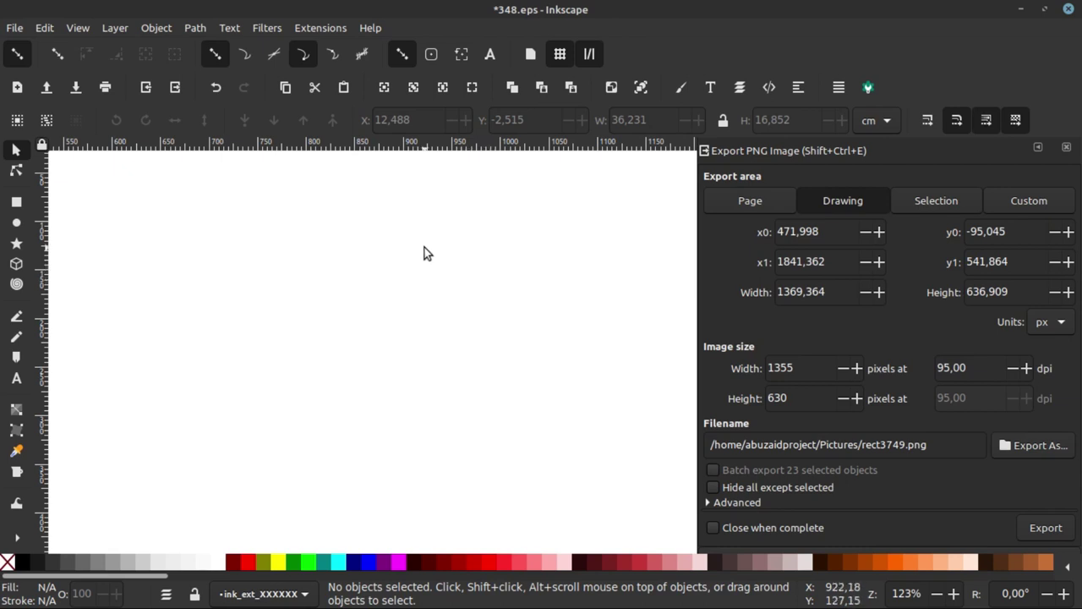
Open the File menu over the blank white page.
{"action": "left_click", "coordinate": [12, 29]}
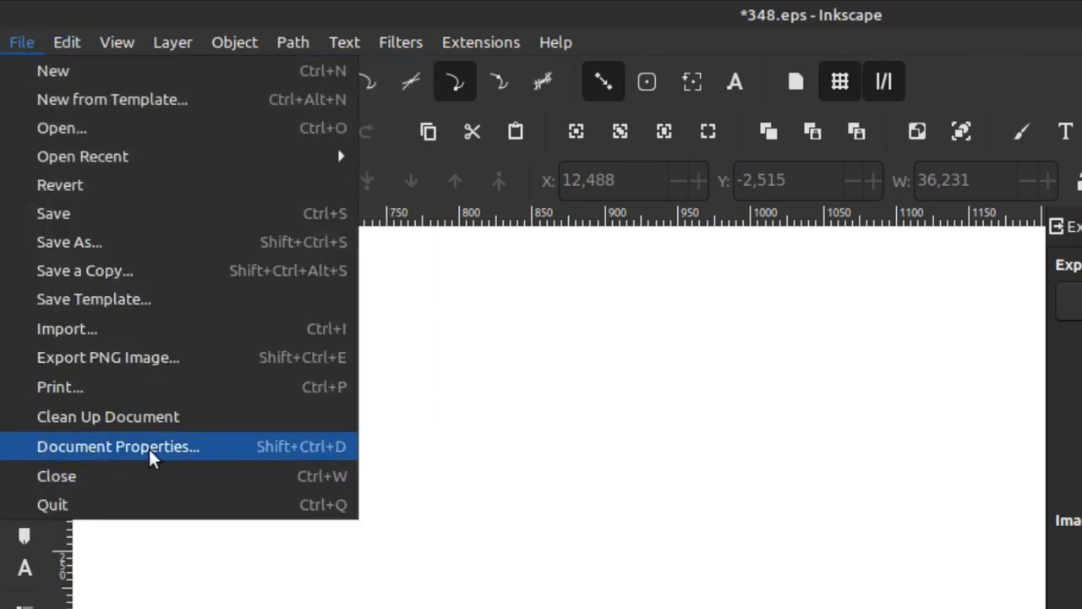
In Document Properties, set the page to 9 × 5.5 cm in centimetres.
{"action": "left_click", "coordinate": [130, 449]}
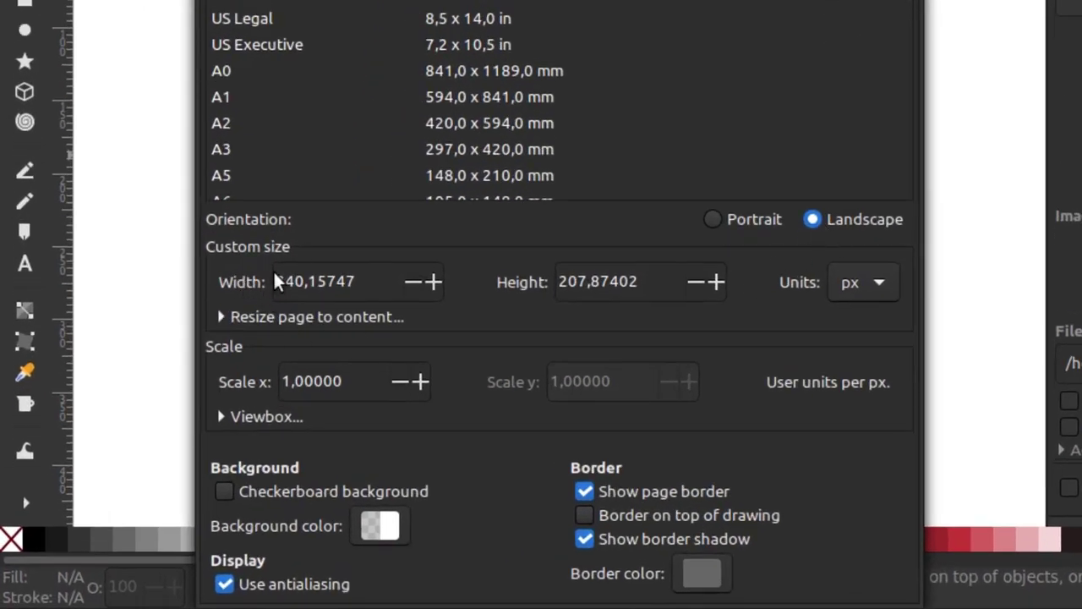
{"action": "left_click", "coordinate": [882, 288]}
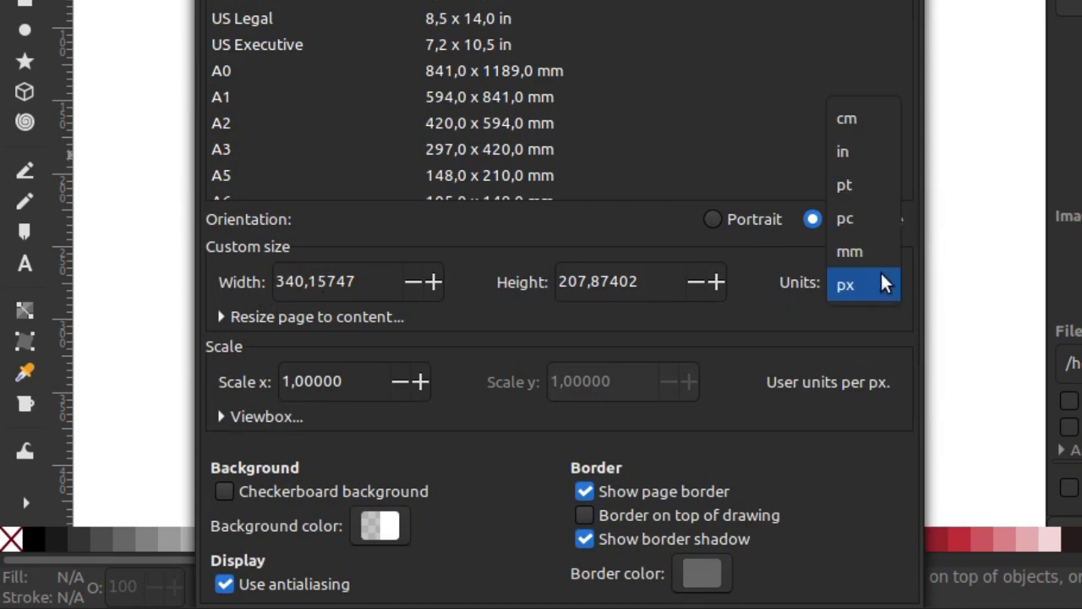
{"action": "left_click", "coordinate": [858, 123]}
{"action": "triple_click", "coordinate": [638, 283]}
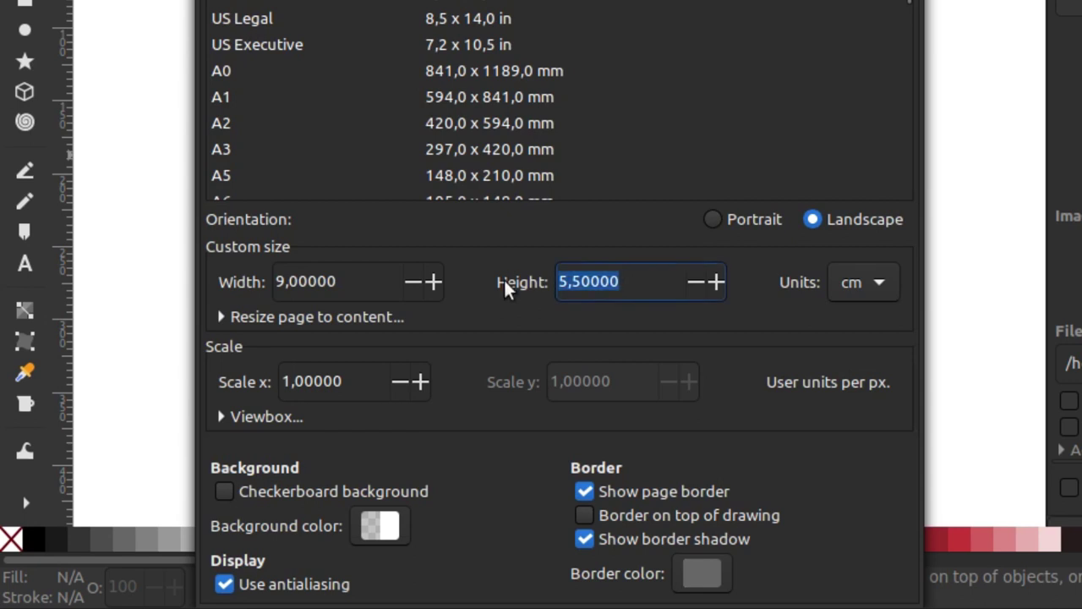
{"action": "type", "text": "5.5"}
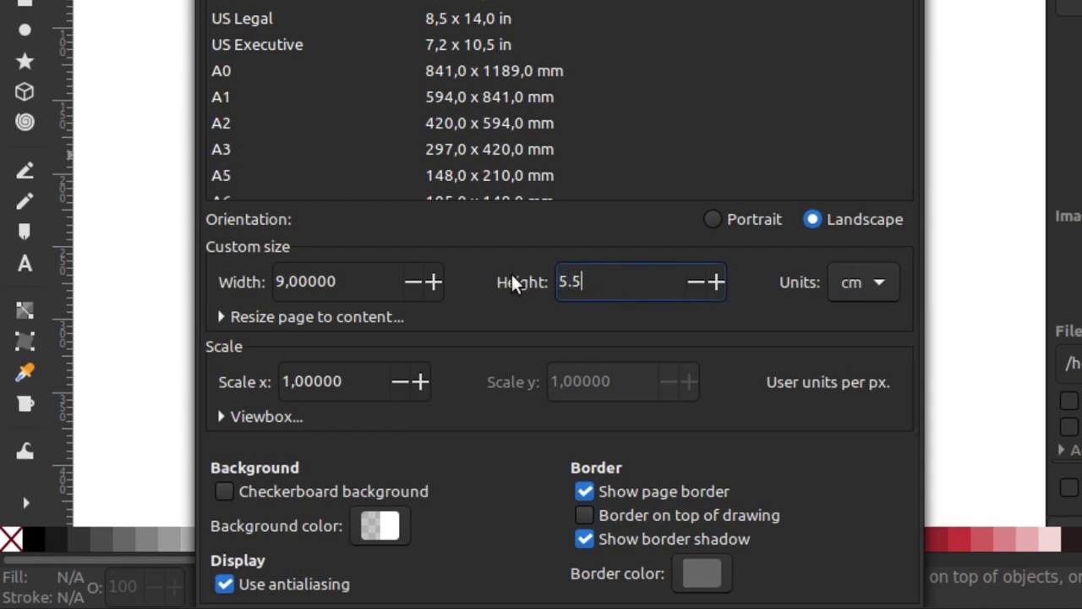
{"action": "triple_click", "coordinate": [357, 282]}
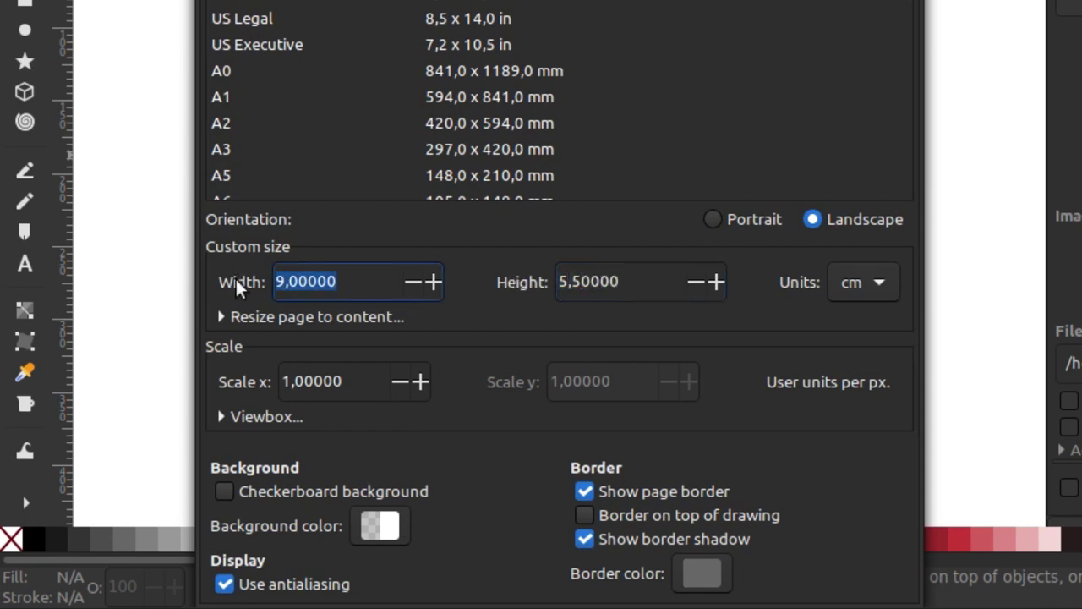
{"action": "type", "text": "9"}
{"action": "key", "text": "Return"}
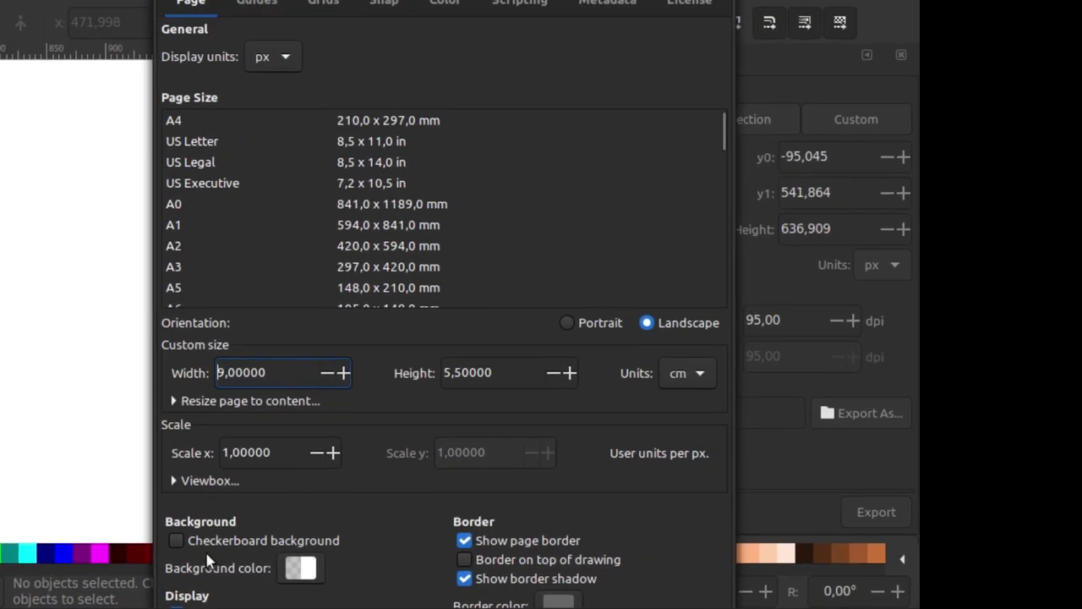
Darken the page background to grey and turn off the border shadow.
{"action": "left_click", "coordinate": [300, 569]}
{"action": "mouse_move", "coordinate": [232, 285]}
{"action": "left_mouse_down"}
{"action": "mouse_move", "coordinate": [204, 283]}
{"action": "mouse_move", "coordinate": [238, 283]}
{"action": "left_mouse_up"}
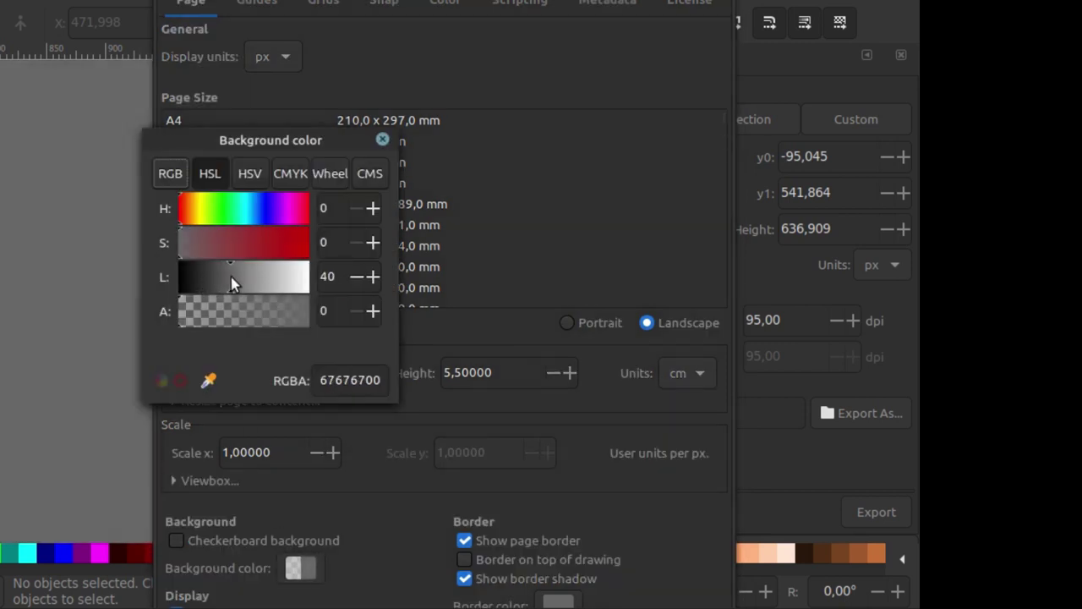
{"action": "left_click", "coordinate": [383, 141]}
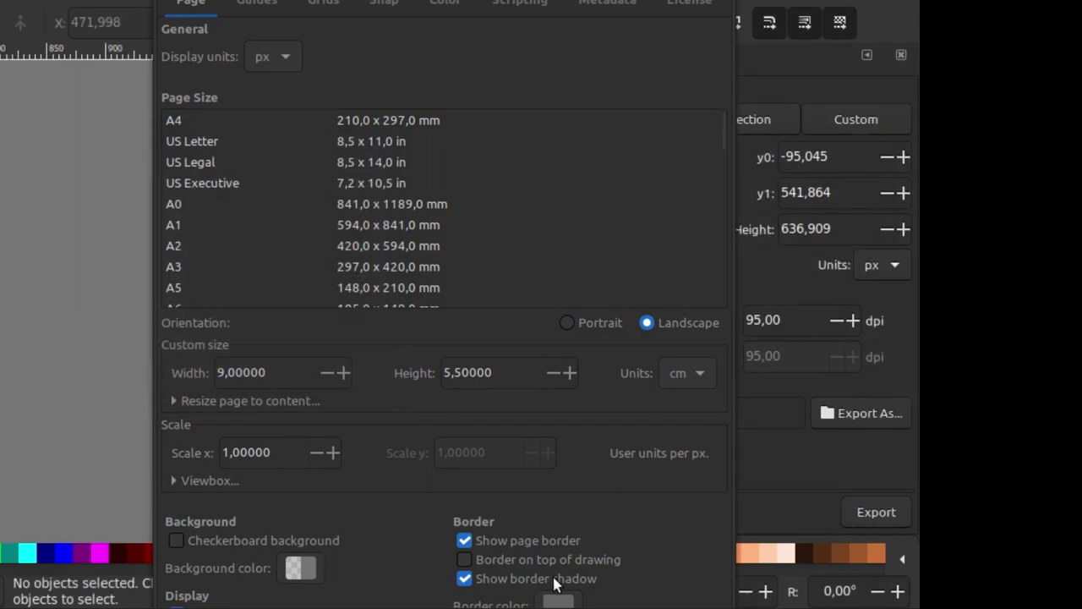
{"action": "mouse_move", "coordinate": [536, 578]}
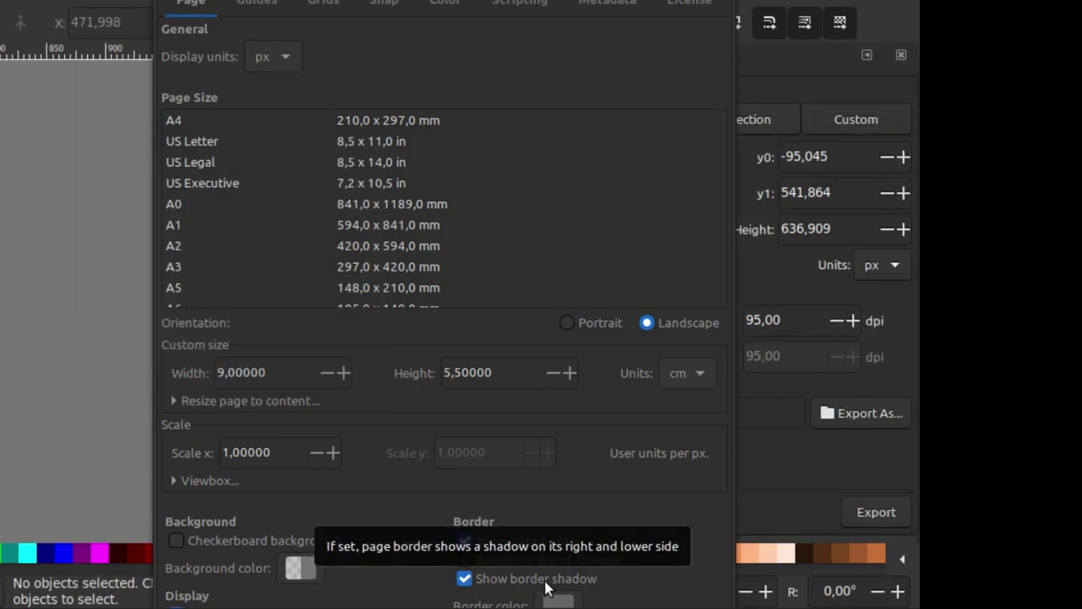
{"action": "left_click", "coordinate": [465, 580]}
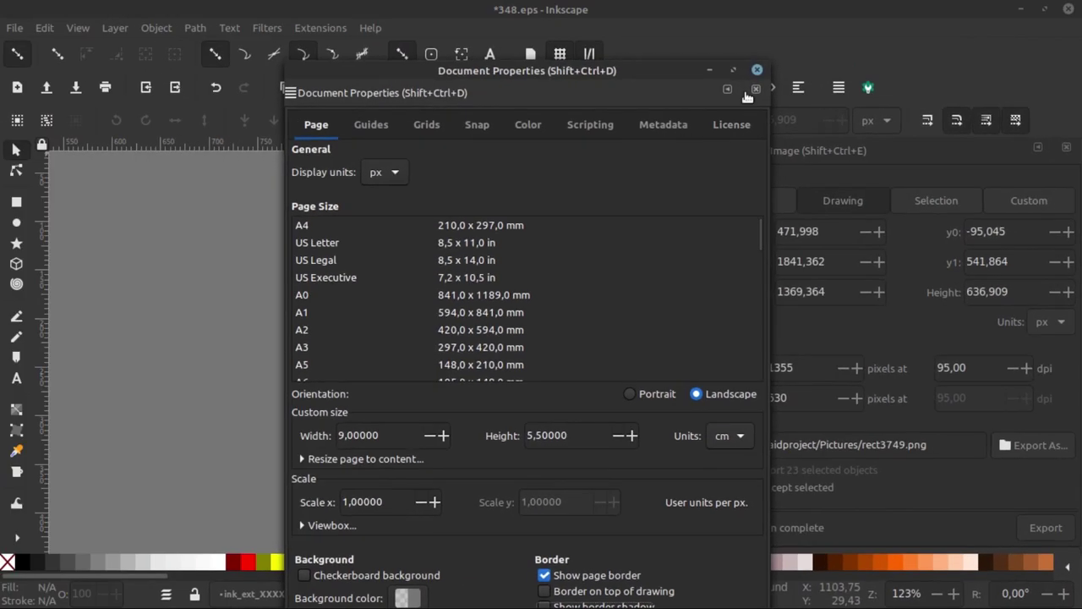
Close Document Properties, zoom to the grey page, and pick the Rectangle tool.
{"action": "left_click", "coordinate": [758, 72]}
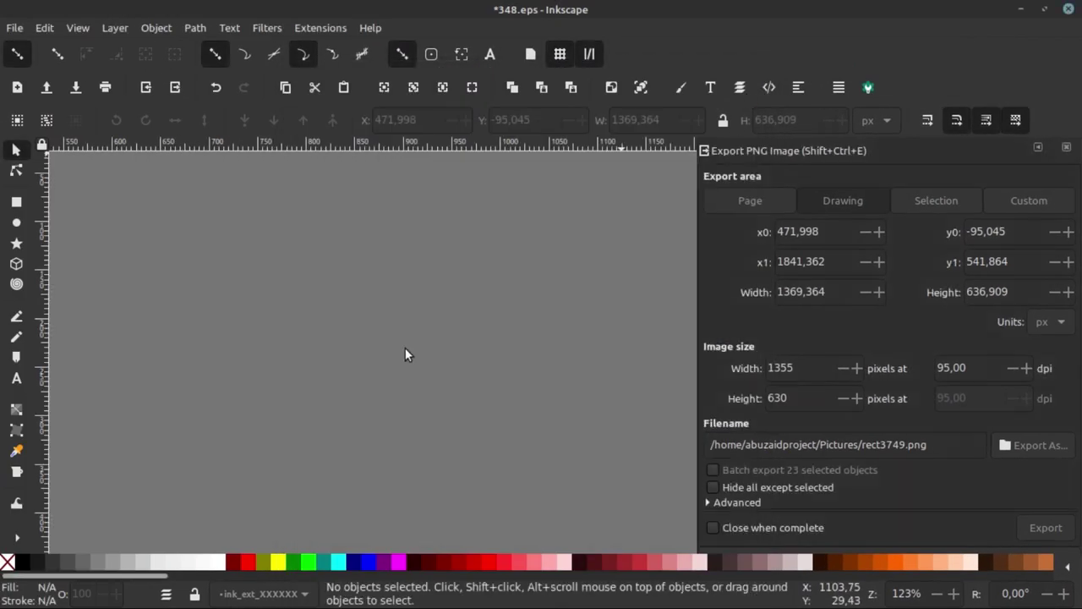
{"action": "scroll", "coordinate": [405, 348], "scroll_direction": "down", "scroll_amount": 5}
{"action": "scroll", "coordinate": [360, 313], "scroll_direction": "up", "scroll_amount": 4}
{"action": "scroll", "coordinate": [398, 332], "scroll_direction": "up", "scroll_amount": 1}
{"action": "scroll", "coordinate": [264, 267], "scroll_direction": "up", "scroll_amount": 1}
{"action": "scroll", "coordinate": [265, 267], "scroll_direction": "down", "scroll_amount": 2}
{"action": "scroll", "coordinate": [291, 281], "scroll_direction": "up", "scroll_amount": 1}
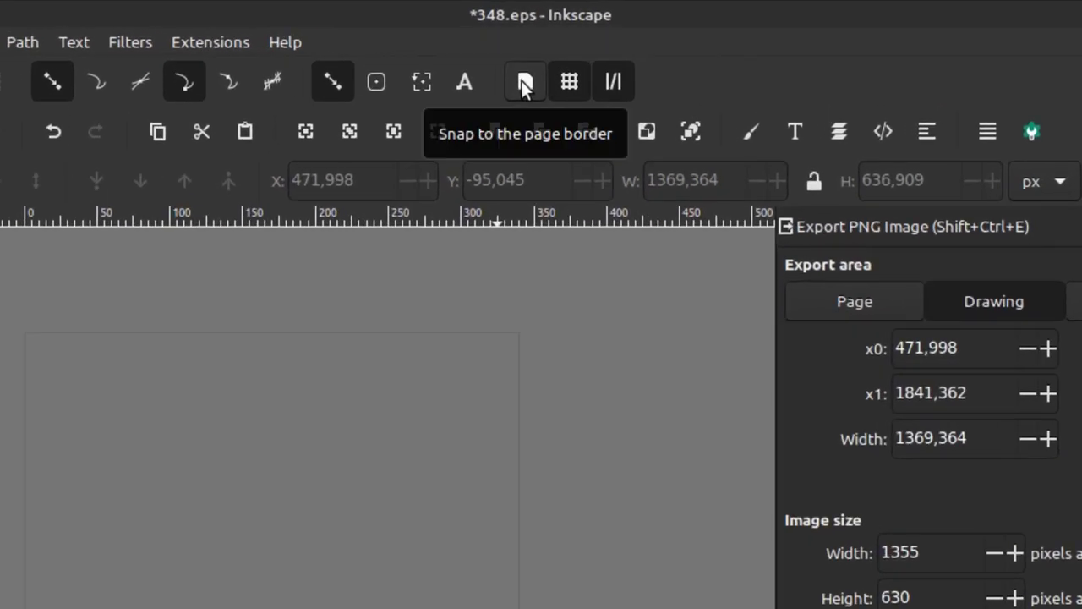
{"action": "key", "text": "r"}
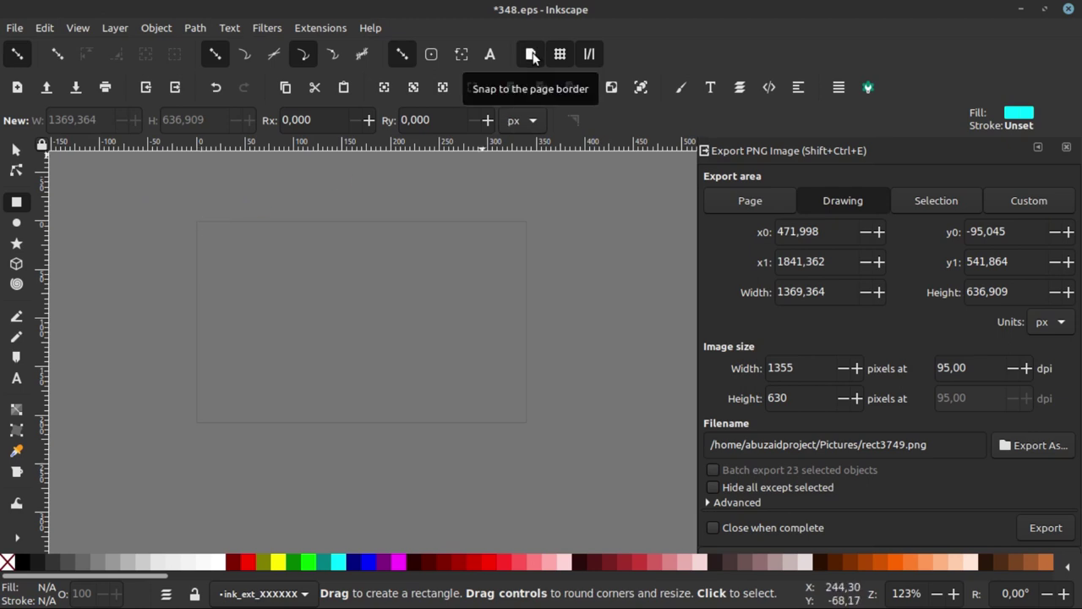
Draw a rectangle covering the whole page and fill it white.
{"action": "left_click_drag", "start_coordinate": [197, 221], "coordinate": [526, 421]}
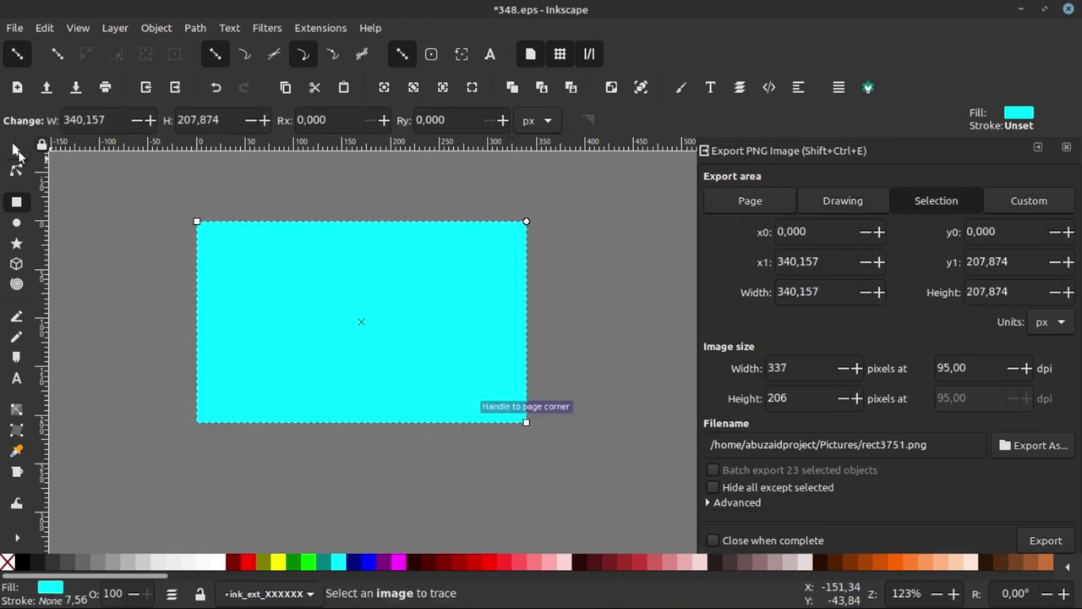
{"action": "left_click", "coordinate": [17, 152]}
{"action": "scroll", "coordinate": [519, 290], "scroll_direction": "down", "scroll_amount": 2, "text": "ctrl"}
{"action": "scroll", "coordinate": [438, 270], "scroll_direction": "up", "scroll_amount": 2, "text": "ctrl"}
{"action": "scroll", "coordinate": [455, 395], "scroll_direction": "down", "scroll_amount": 2}
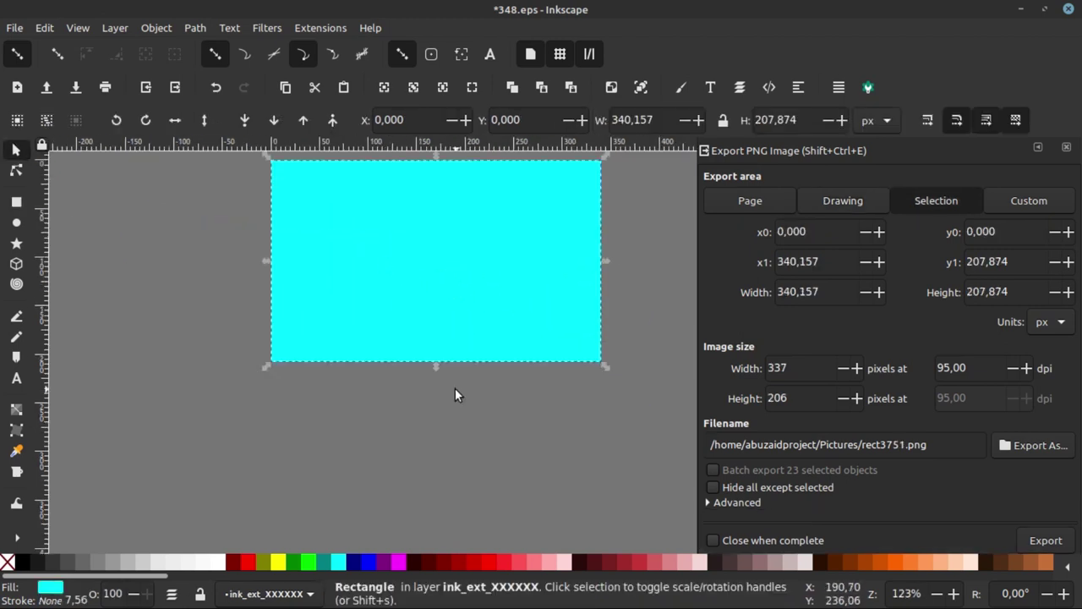
{"action": "left_click", "coordinate": [226, 562]}
{"action": "scroll", "coordinate": [430, 258], "scroll_direction": "down", "scroll_amount": 3, "text": "ctrl"}
{"action": "left_click", "coordinate": [430, 258]}
{"action": "scroll", "coordinate": [423, 267], "scroll_direction": "up", "scroll_amount": 2, "text": "ctrl"}
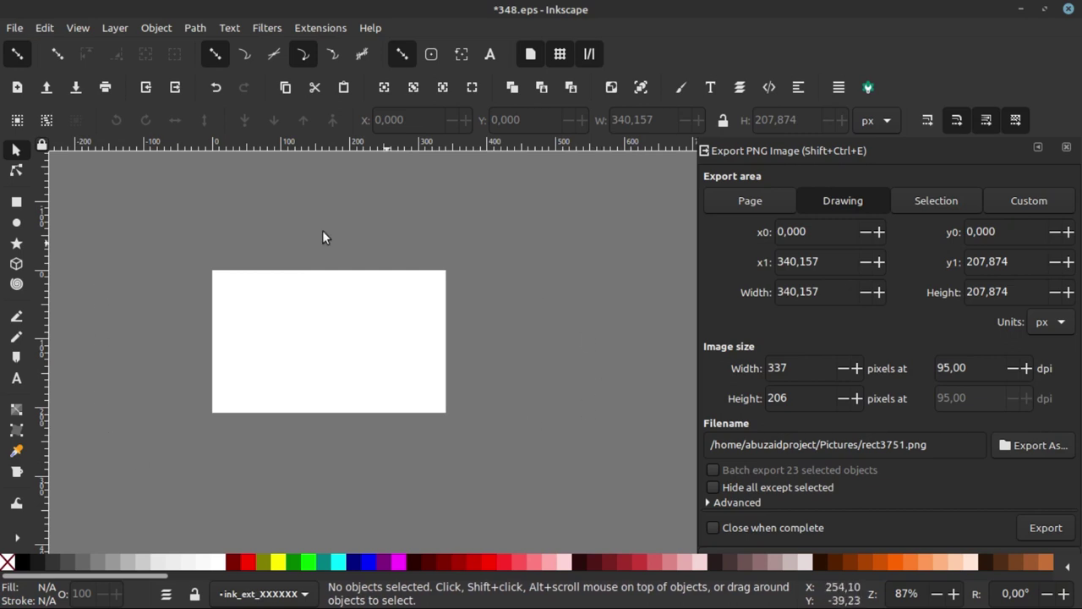
{"action": "scroll", "coordinate": [345, 301], "scroll_direction": "up", "scroll_amount": 1, "text": "ctrl"}
{"action": "left_click", "coordinate": [347, 312]}
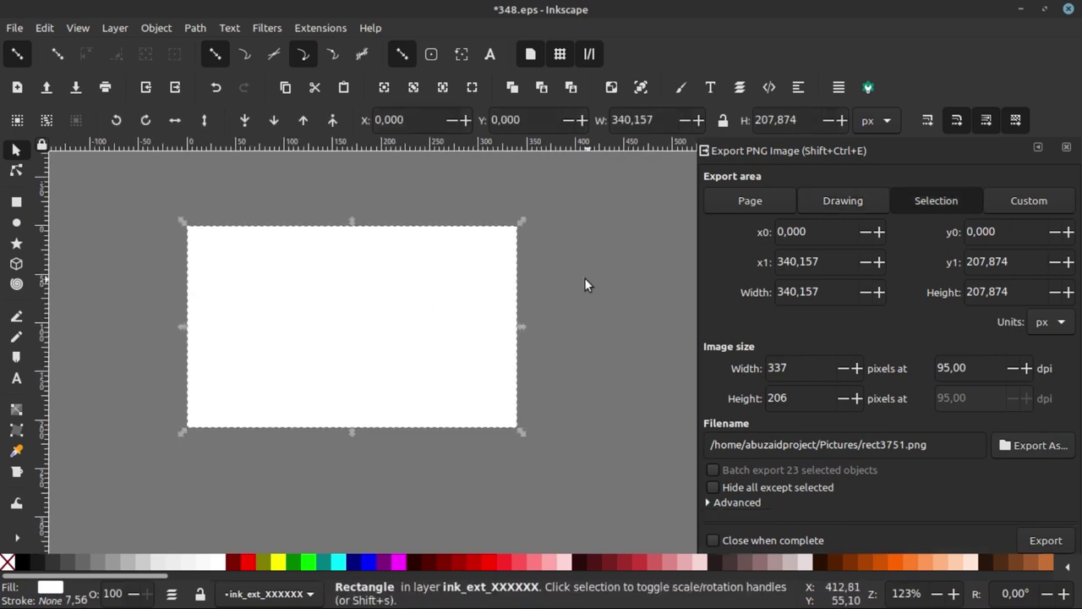
{"action": "scroll", "coordinate": [290, 290], "scroll_direction": "down", "scroll_amount": 3, "text": "ctrl"}
{"action": "scroll", "coordinate": [254, 295], "scroll_direction": "up", "scroll_amount": 2, "text": "ctrl"}
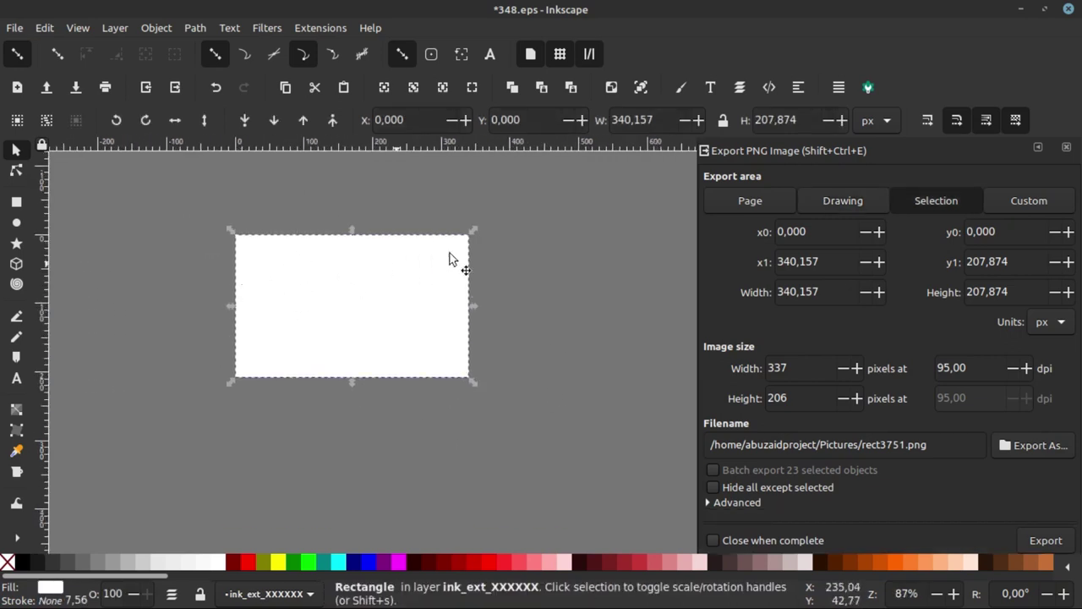
{"action": "left_click", "coordinate": [587, 246]}
{"action": "scroll", "coordinate": [541, 268], "scroll_direction": "down", "scroll_amount": 2, "text": "ctrl"}
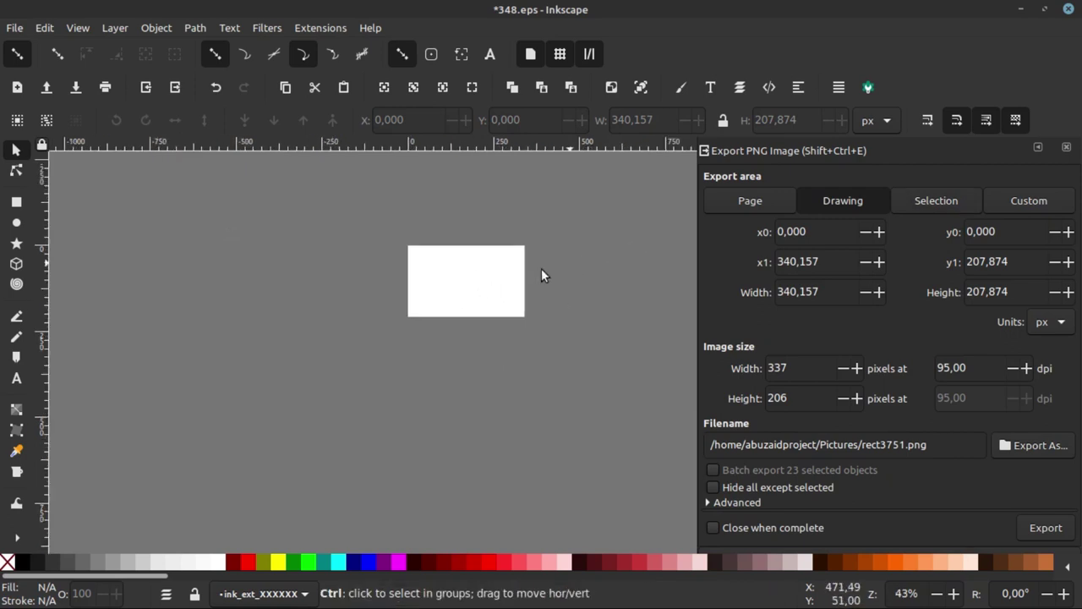
{"action": "scroll", "coordinate": [410, 263], "scroll_direction": "up", "scroll_amount": 2, "text": "ctrl"}
{"action": "scroll", "coordinate": [404, 268], "scroll_direction": "up", "scroll_amount": 1, "text": "ctrl"}
{"action": "scroll", "coordinate": [277, 322], "scroll_direction": "down", "scroll_amount": 2, "text": "ctrl"}
{"action": "scroll", "coordinate": [350, 292], "scroll_direction": "up", "scroll_amount": 1, "text": "ctrl"}
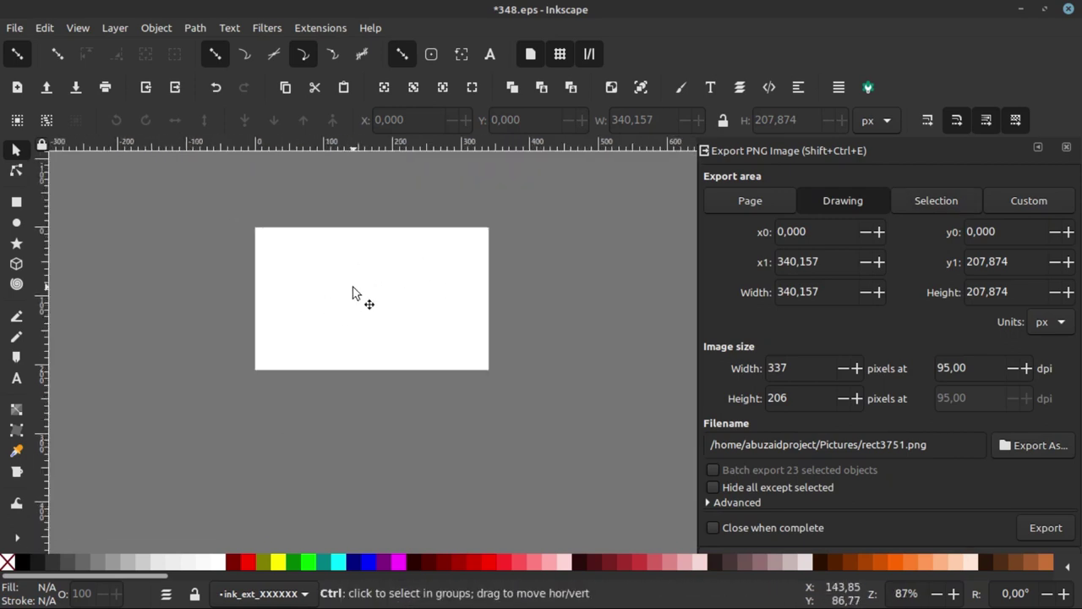
{"action": "scroll", "coordinate": [352, 294], "scroll_direction": "up", "scroll_amount": 1, "text": "ctrl"}
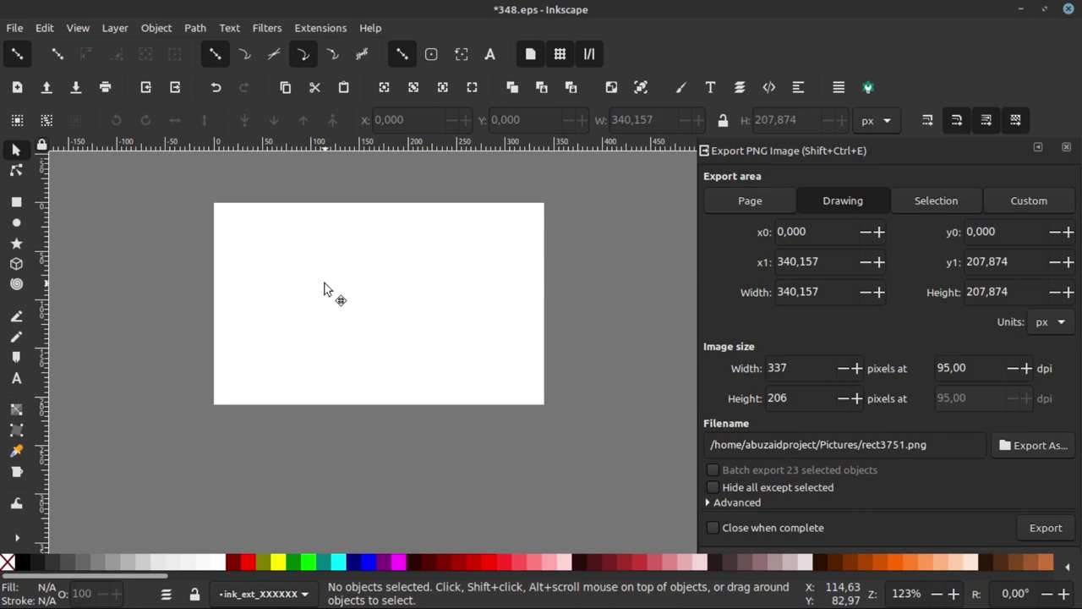
{"action": "left_click", "coordinate": [365, 313]}
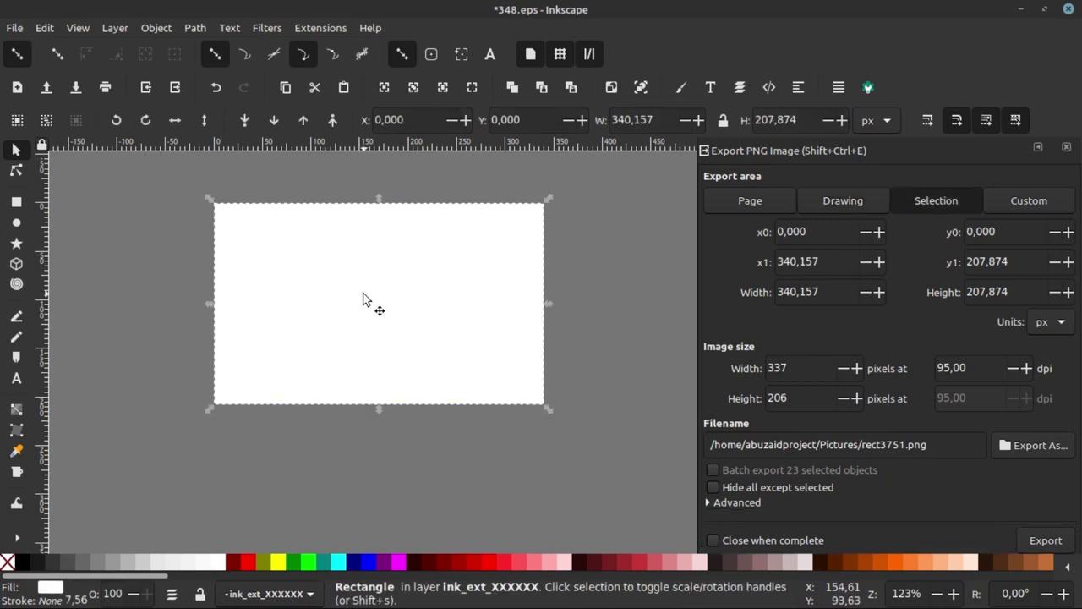
Fill the rectangle blue, then darken it to navy 0b0b28 in Fill and Stroke.
{"action": "left_click", "coordinate": [373, 563]}
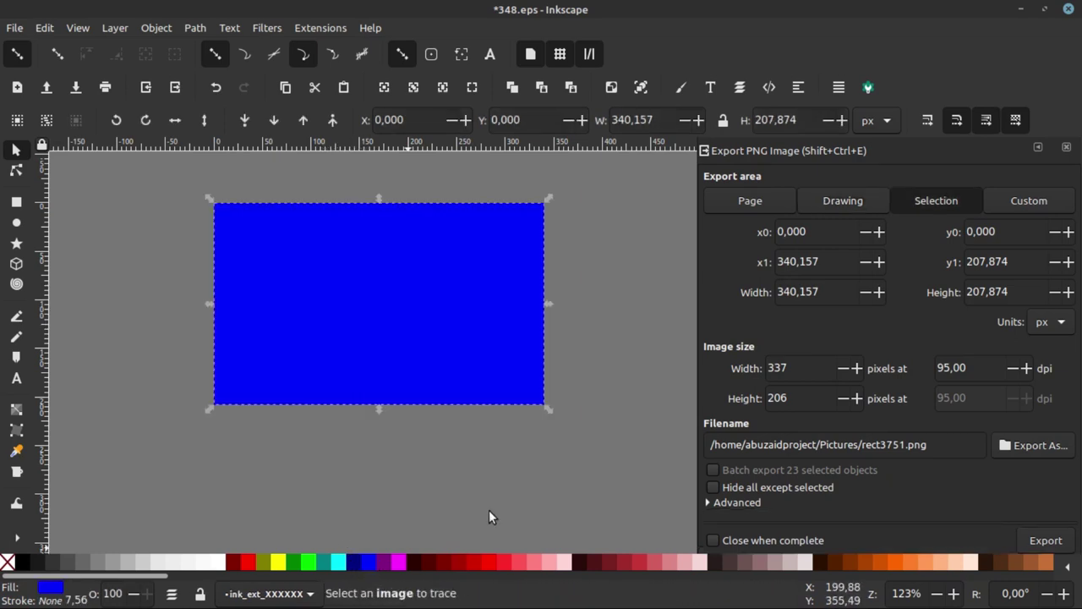
{"action": "left_click", "coordinate": [52, 586]}
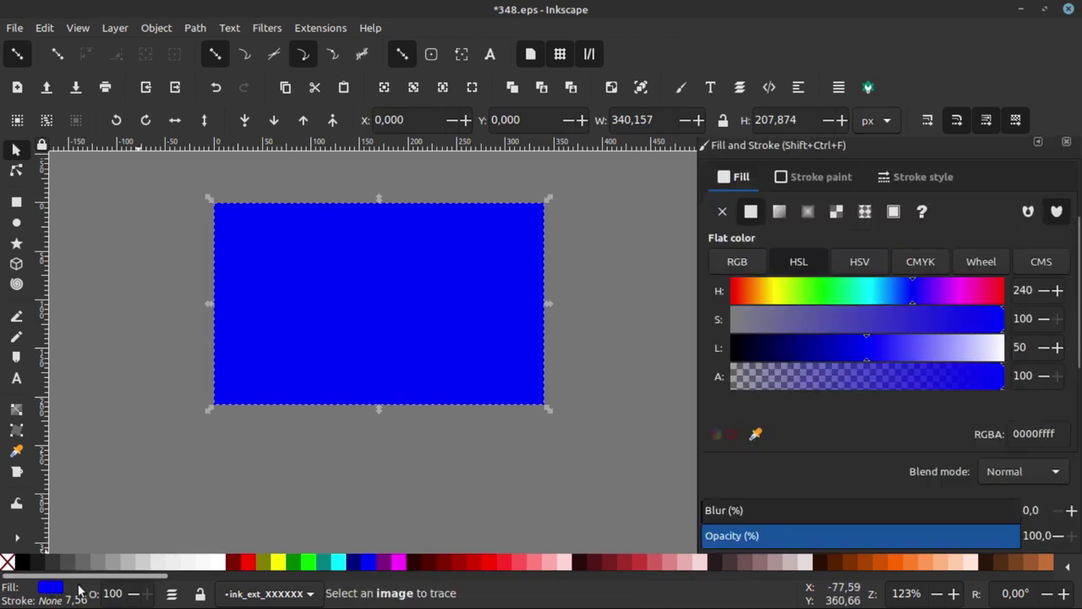
{"action": "mouse_move", "coordinate": [809, 348]}
{"action": "left_mouse_down"}
{"action": "mouse_move", "coordinate": [783, 352]}
{"action": "mouse_move", "coordinate": [903, 322]}
{"action": "mouse_move", "coordinate": [889, 327]}
{"action": "left_mouse_up"}
{"action": "left_click_drag", "start_coordinate": [801, 350], "coordinate": [757, 350]}
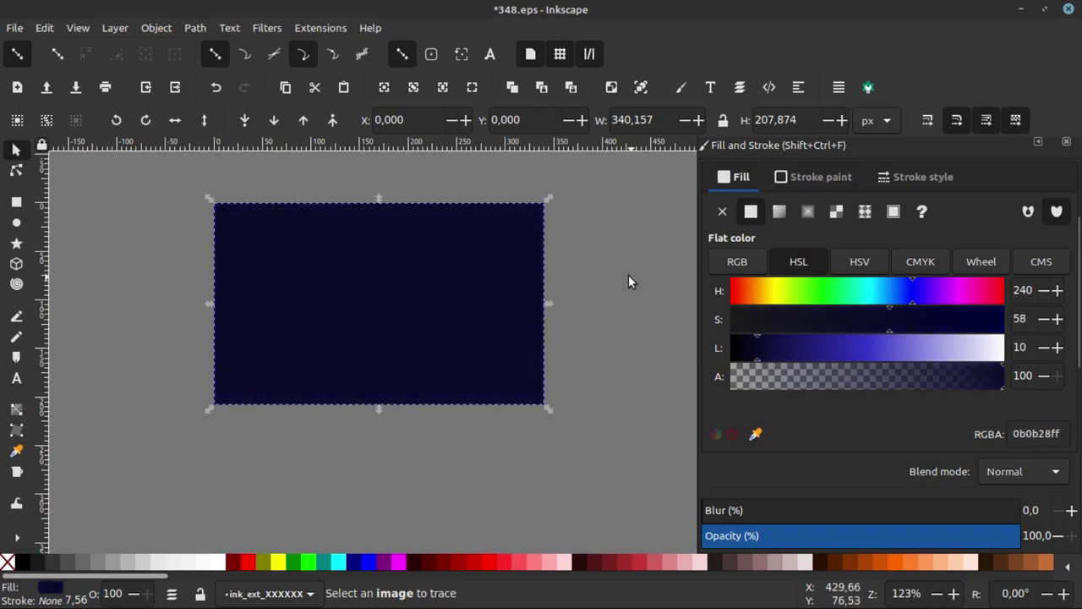
{"action": "key", "text": "Escape"}
{"action": "scroll", "coordinate": [378, 247], "scroll_direction": "up", "scroll_amount": 3}
{"action": "scroll", "coordinate": [360, 325], "scroll_direction": "down", "scroll_amount": 3}
{"action": "left_click", "coordinate": [351, 310]}
{"action": "left_click", "coordinate": [88, 207]}
{"action": "left_click", "coordinate": [16, 224]}
Draw a large white-filled circle overlapping the rectangle's right side.
{"action": "scroll", "coordinate": [394, 234], "scroll_direction": "down", "scroll_amount": 2}
{"action": "left_click_drag", "start_coordinate": [558, 212], "coordinate": [372, 376]}
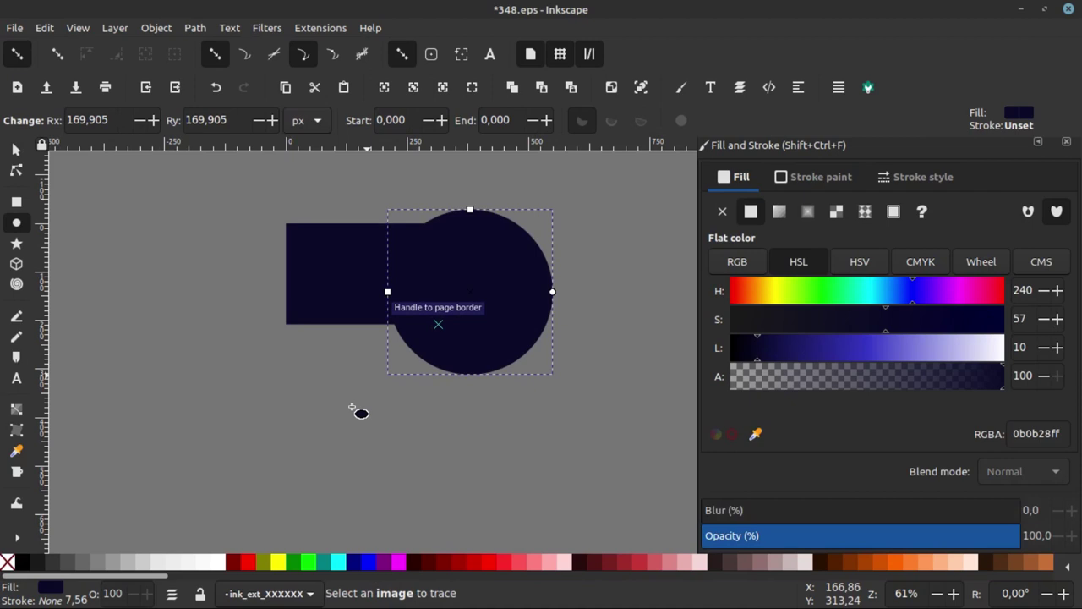
{"action": "left_click", "coordinate": [218, 566]}
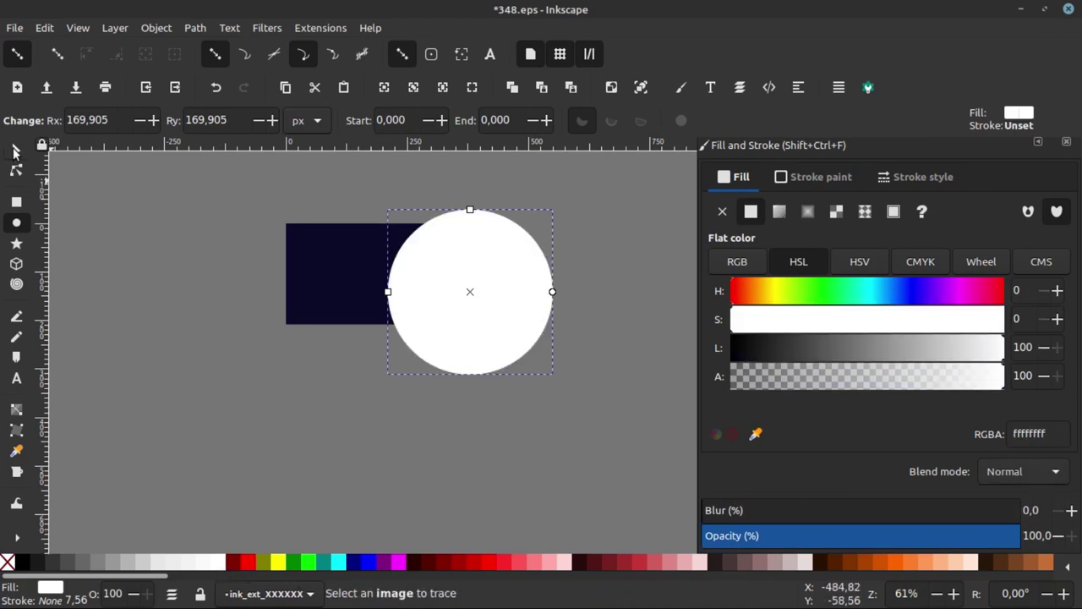
{"action": "left_click", "coordinate": [14, 151]}
{"action": "scroll", "coordinate": [407, 259], "scroll_direction": "up", "scroll_amount": 1}
{"action": "mouse_move", "coordinate": [483, 253]}
{"action": "left_mouse_down"}
{"action": "mouse_move", "coordinate": [545, 356]}
{"action": "mouse_move", "coordinate": [508, 411]}
{"action": "mouse_move", "coordinate": [585, 289]}
{"action": "left_mouse_up"}
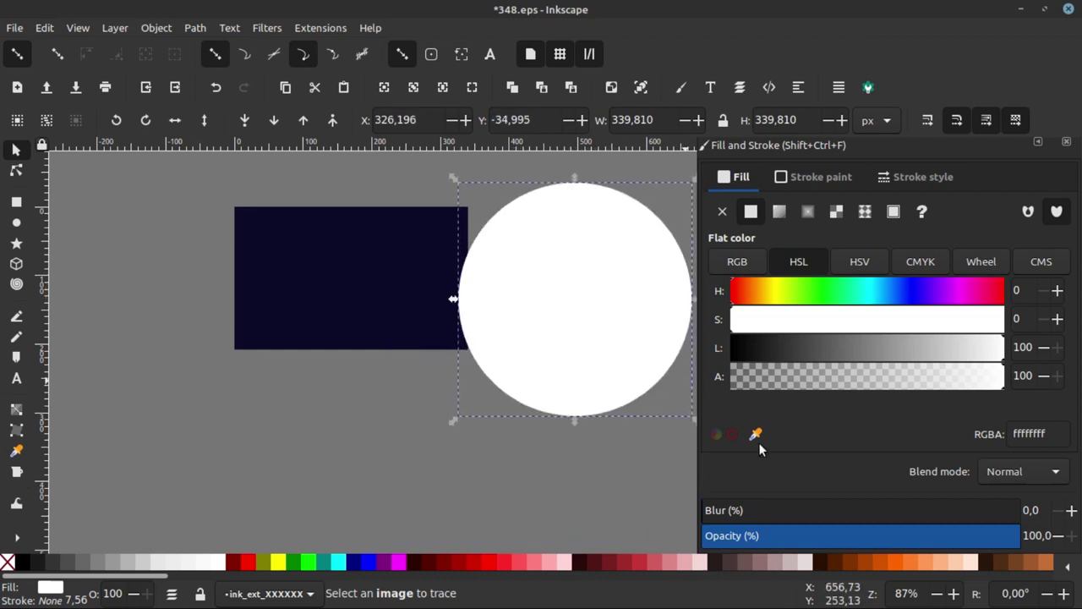
Set the circle to about 62% opacity and position it over the rectangle's right edge.
{"action": "mouse_move", "coordinate": [981, 540]}
{"action": "left_mouse_down"}
{"action": "mouse_move", "coordinate": [888, 539]}
{"action": "mouse_move", "coordinate": [900, 542]}
{"action": "left_mouse_up"}
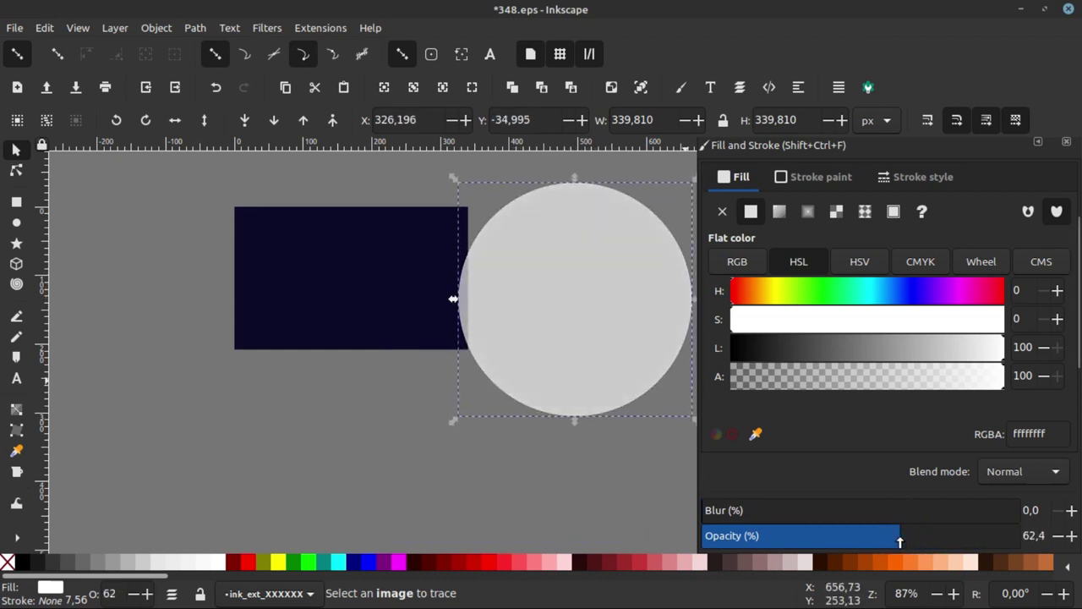
{"action": "scroll", "coordinate": [460, 326], "scroll_direction": "up", "scroll_amount": 1, "text": "ctrl"}
{"action": "mouse_move", "coordinate": [561, 305]}
{"action": "left_mouse_down"}
{"action": "mouse_move", "coordinate": [446, 286]}
{"action": "mouse_move", "coordinate": [406, 401]}
{"action": "left_mouse_up"}
{"action": "scroll", "coordinate": [447, 398], "scroll_direction": "up", "scroll_amount": 2}
{"action": "scroll", "coordinate": [467, 342], "scroll_direction": "down", "scroll_amount": 3, "text": "ctrl"}
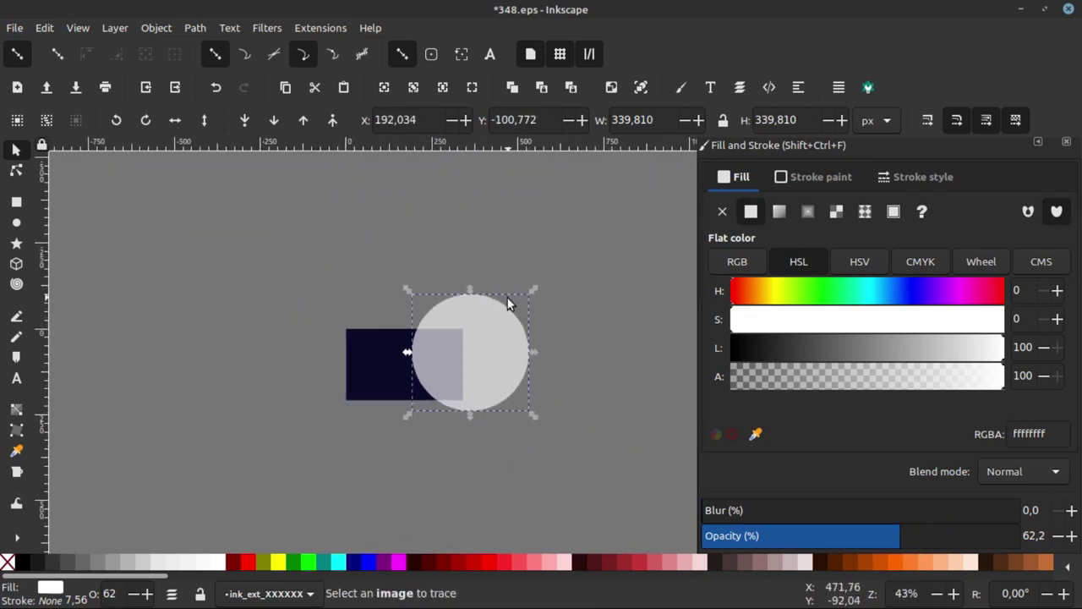
{"action": "scroll", "coordinate": [508, 303], "scroll_direction": "up", "scroll_amount": 2, "text": "ctrl"}
{"action": "mouse_move", "coordinate": [491, 331]}
{"action": "left_mouse_down"}
{"action": "mouse_move", "coordinate": [519, 355]}
{"action": "mouse_move", "coordinate": [473, 353]}
{"action": "mouse_move", "coordinate": [511, 354]}
{"action": "mouse_move", "coordinate": [482, 351]}
{"action": "left_mouse_up"}
{"action": "scroll", "coordinate": [385, 378], "scroll_direction": "up", "scroll_amount": 2, "text": "ctrl"}
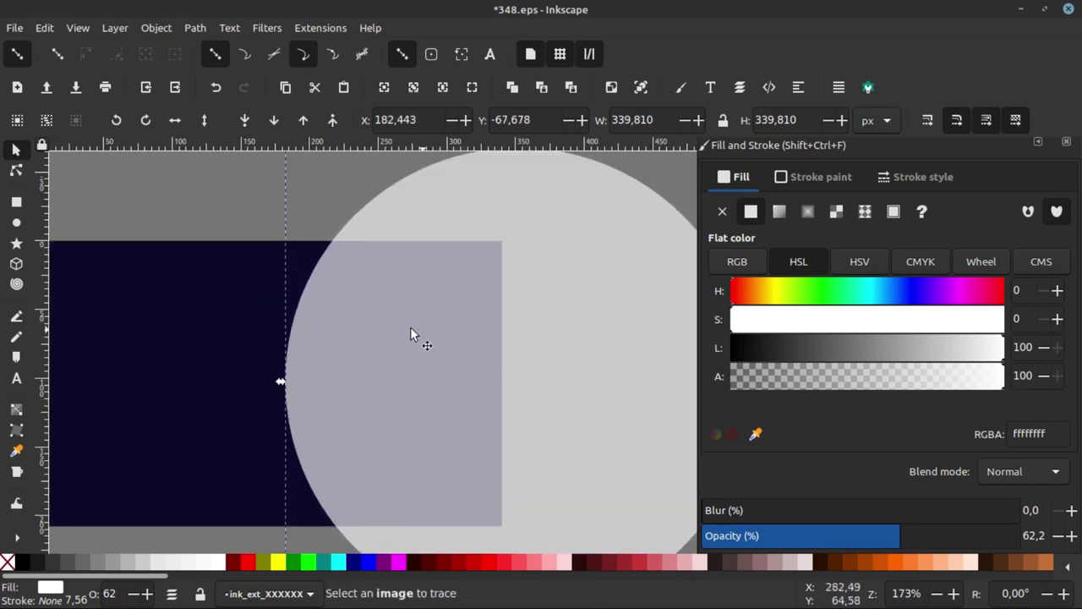
{"action": "scroll", "coordinate": [487, 351], "scroll_direction": "down", "scroll_amount": 3, "text": "ctrl"}
{"action": "scroll", "coordinate": [409, 324], "scroll_direction": "up", "scroll_amount": 1, "text": "ctrl"}
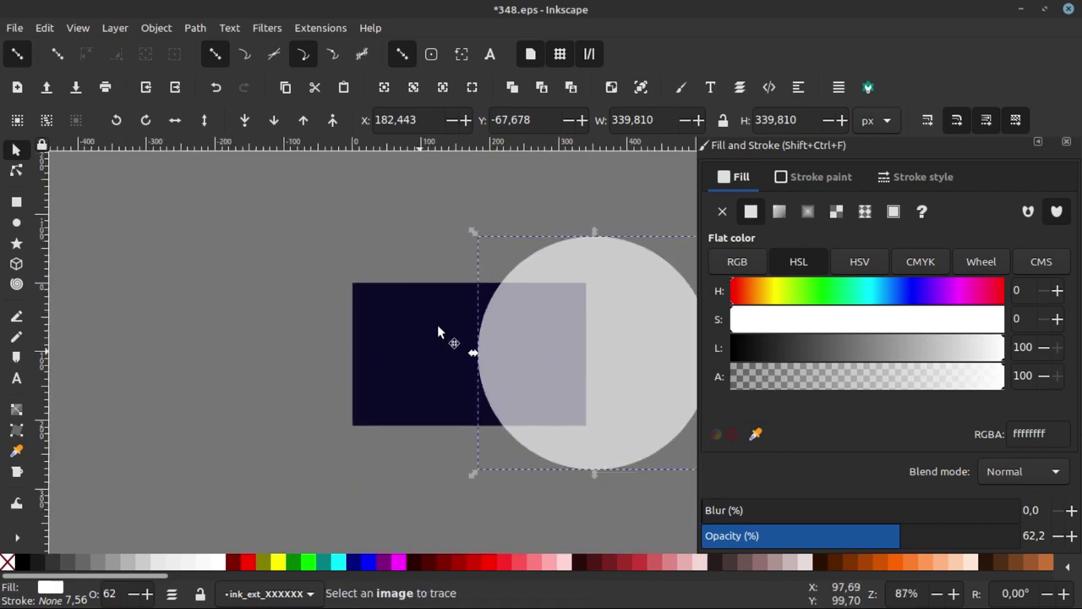
{"action": "scroll", "coordinate": [352, 345], "scroll_direction": "down", "scroll_amount": 2, "text": "ctrl"}
{"action": "scroll", "coordinate": [500, 342], "scroll_direction": "up", "scroll_amount": 2, "text": "ctrl"}
{"action": "scroll", "coordinate": [374, 345], "scroll_direction": "up", "scroll_amount": 2, "text": "ctrl"}
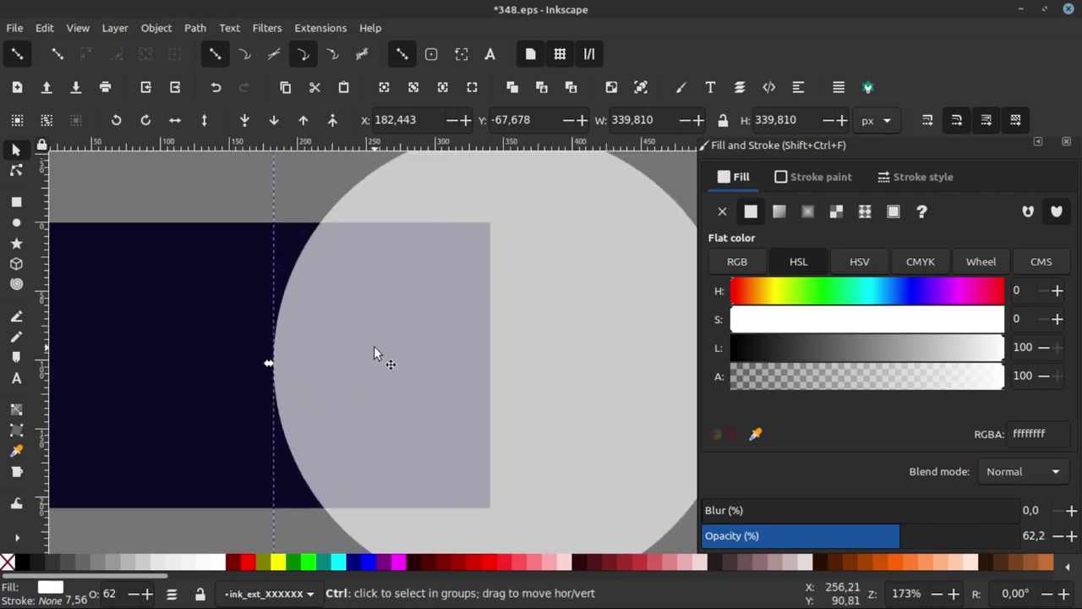
{"action": "scroll", "coordinate": [535, 291], "scroll_direction": "down", "scroll_amount": 2, "text": "ctrl"}
{"action": "scroll", "coordinate": [466, 315], "scroll_direction": "up", "scroll_amount": 2, "text": "ctrl"}
Centre the circle vertically on the navy rectangle using Align and Distribute.
{"action": "left_click", "coordinate": [321, 330], "text": "shift"}
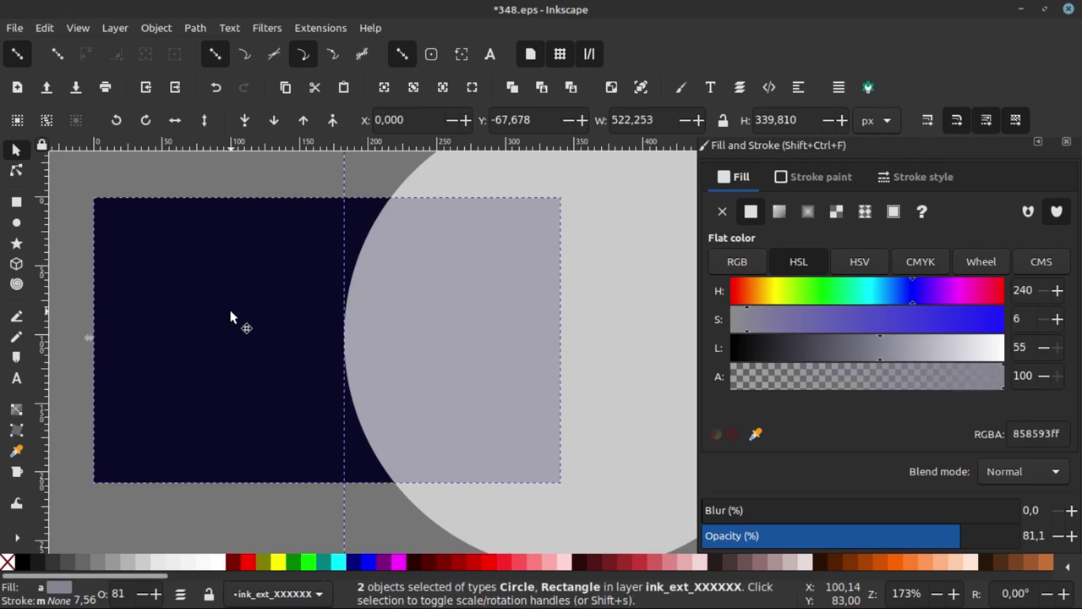
{"action": "scroll", "coordinate": [285, 329], "scroll_direction": "down", "scroll_amount": 3, "text": "ctrl"}
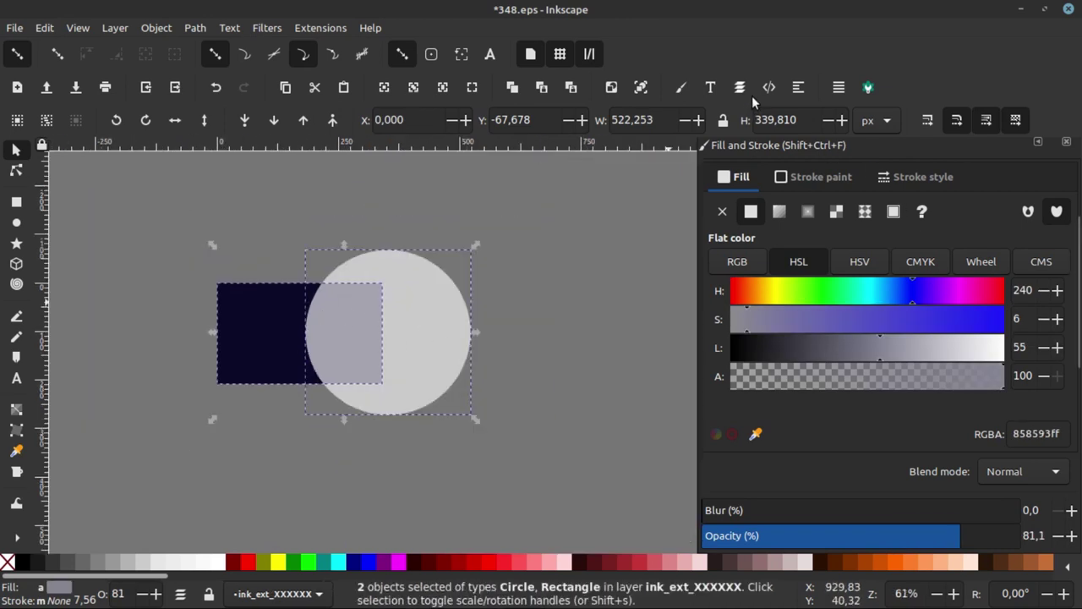
{"action": "left_click", "coordinate": [800, 87]}
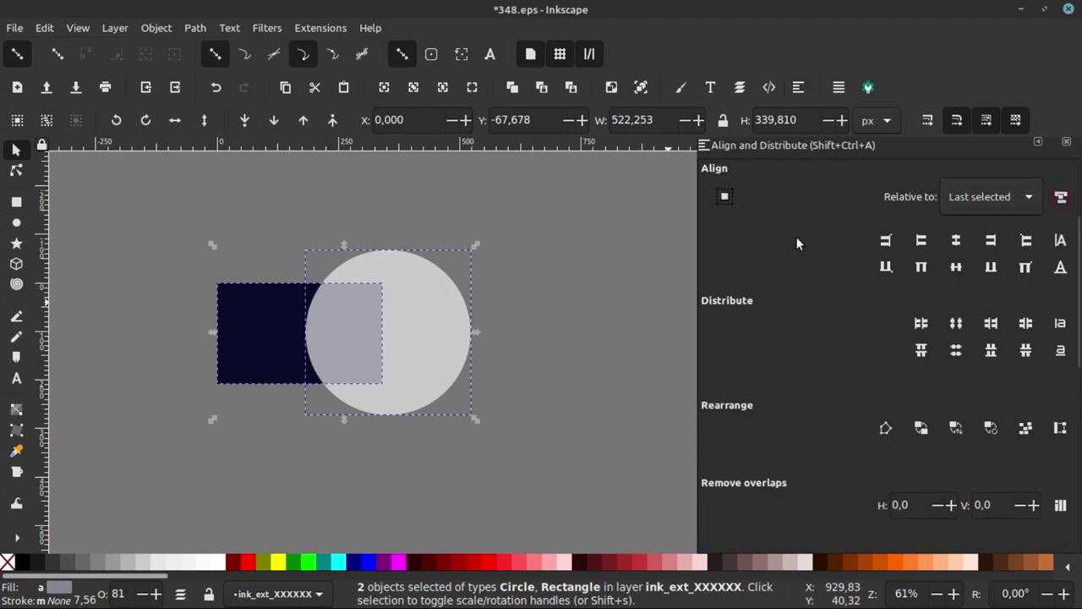
{"action": "left_click", "coordinate": [955, 241]}
{"action": "key", "text": "ctrl+z"}
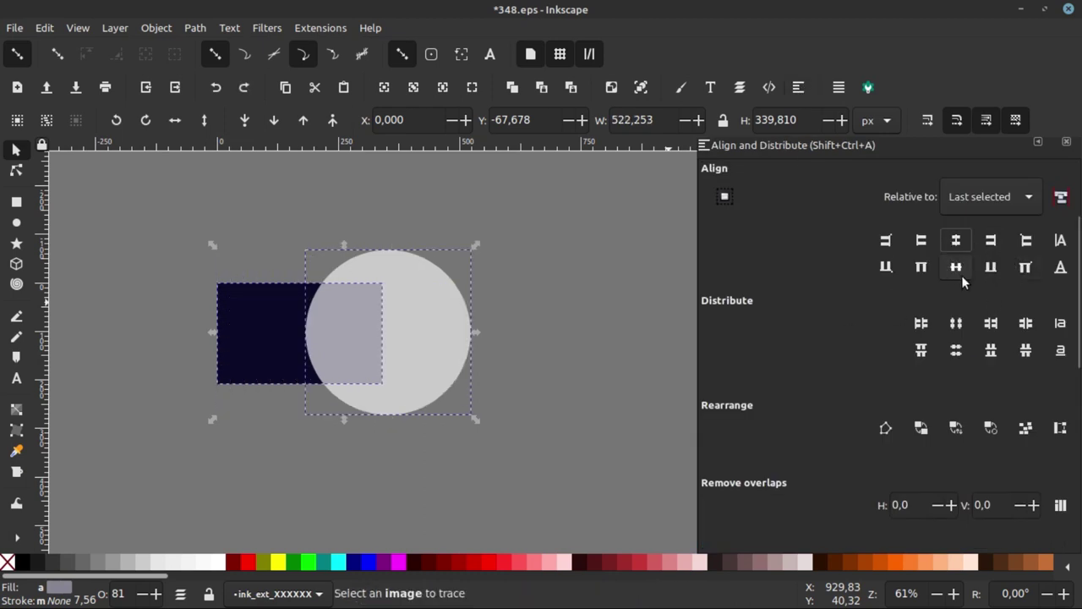
{"action": "left_click", "coordinate": [954, 268]}
{"action": "left_click", "coordinate": [500, 340]}
Check the circle, then select only the navy rectangle.
{"action": "scroll", "coordinate": [314, 331], "scroll_direction": "up", "scroll_amount": 3}
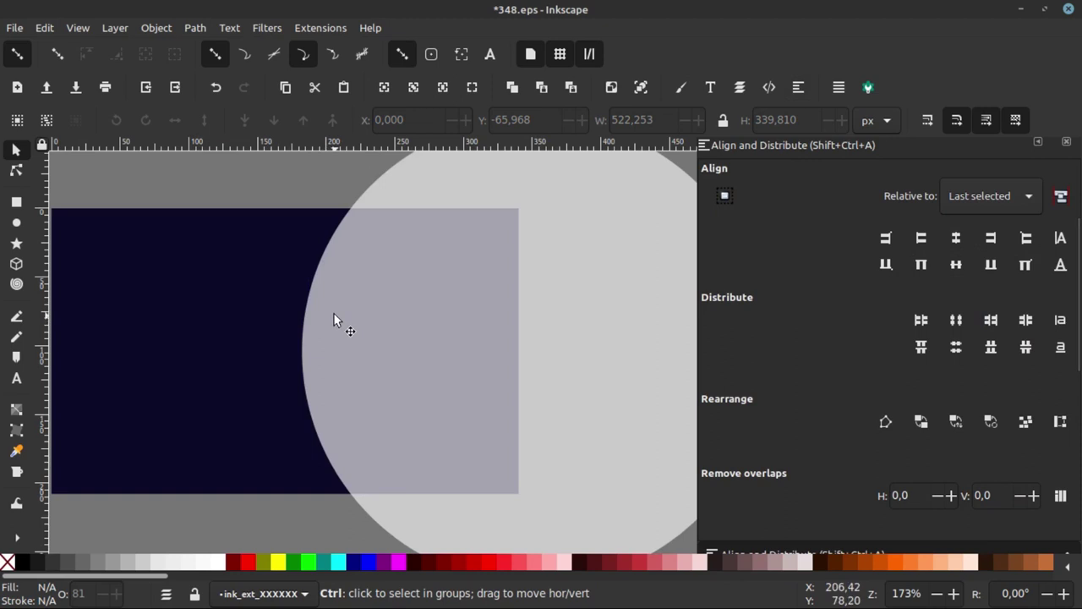
{"action": "scroll", "coordinate": [515, 298], "scroll_direction": "down", "scroll_amount": 2}
{"action": "left_click", "coordinate": [515, 295]}
{"action": "scroll", "coordinate": [358, 314], "scroll_direction": "up", "scroll_amount": 1}
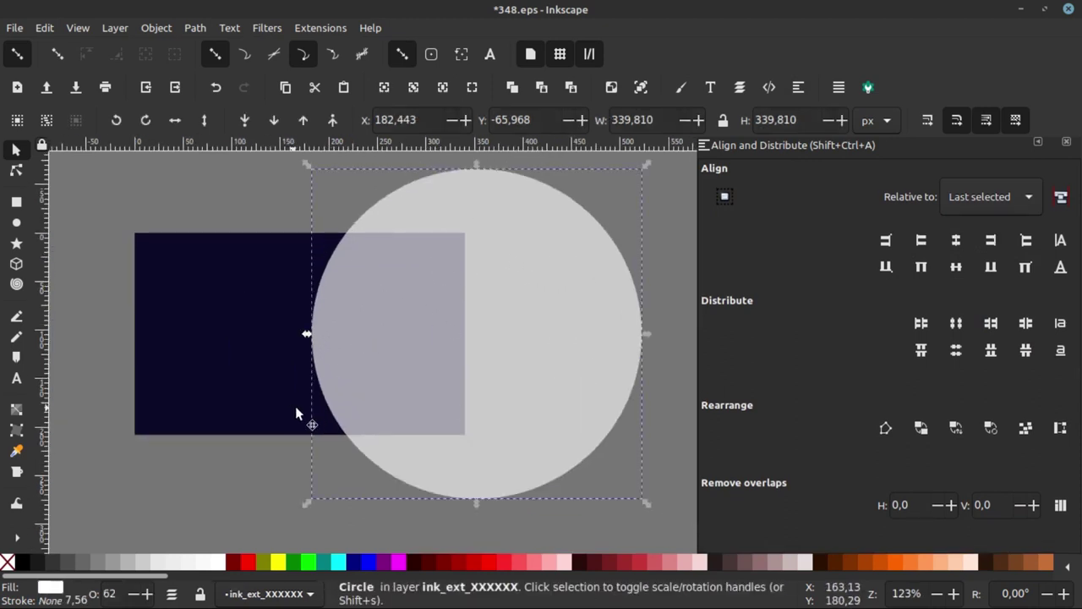
{"action": "left_click", "coordinate": [181, 188]}
{"action": "left_click", "coordinate": [230, 292]}
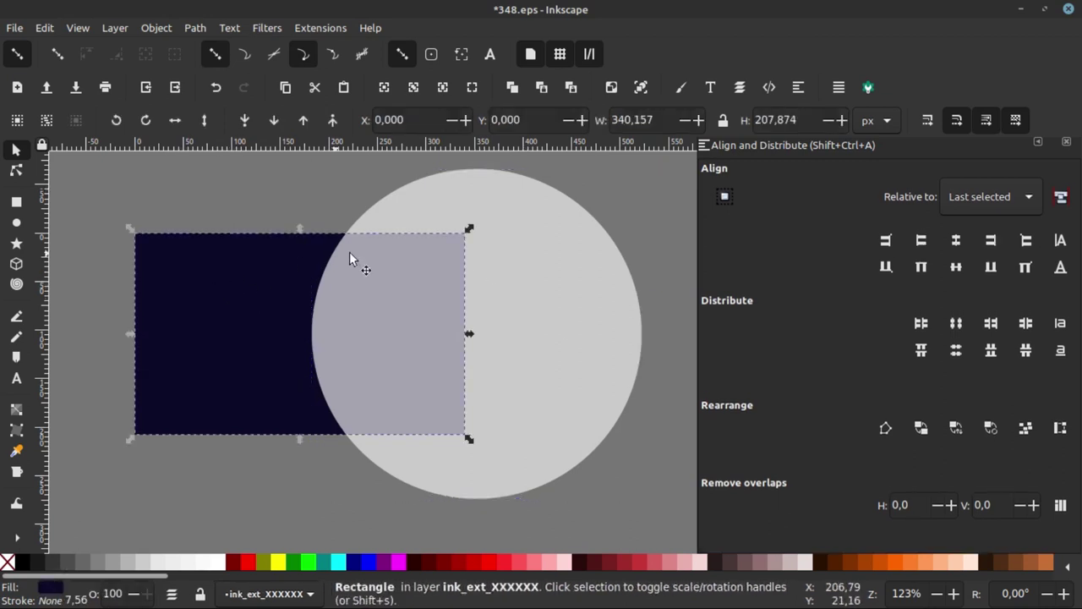
Duplicate the navy rectangle and intersect the copy with the circle into a curved panel.
{"action": "right_click", "coordinate": [195, 305]}
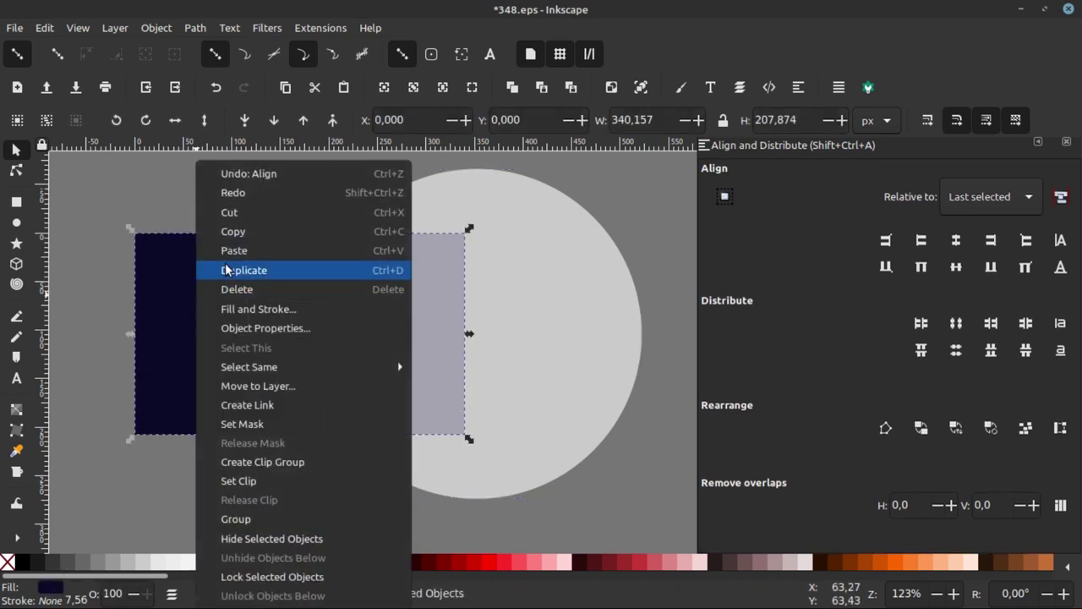
{"action": "left_click", "coordinate": [218, 268]}
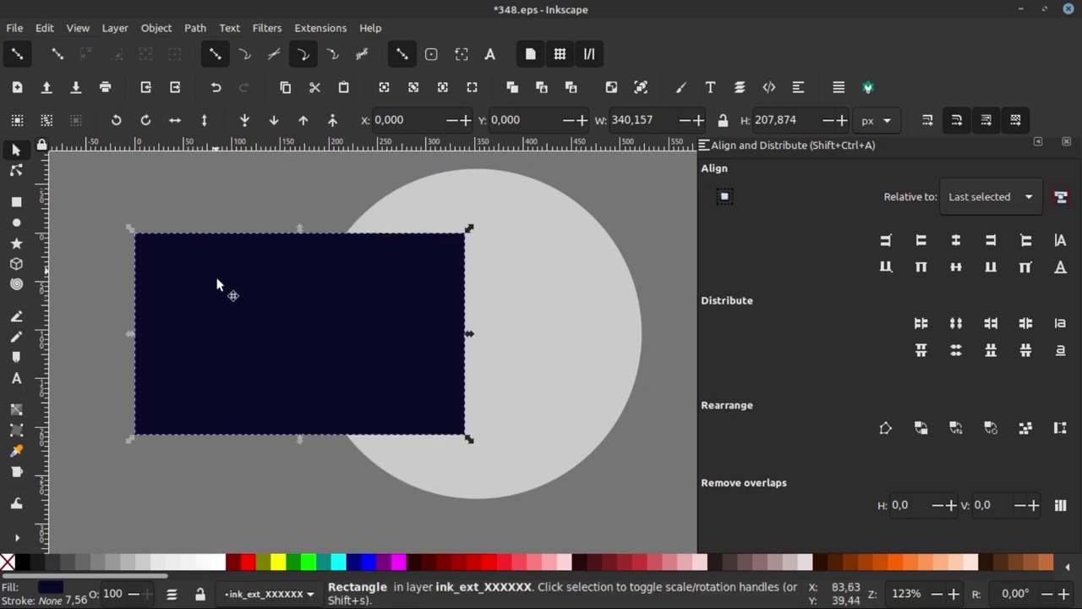
{"action": "left_click", "coordinate": [552, 260], "text": "shift"}
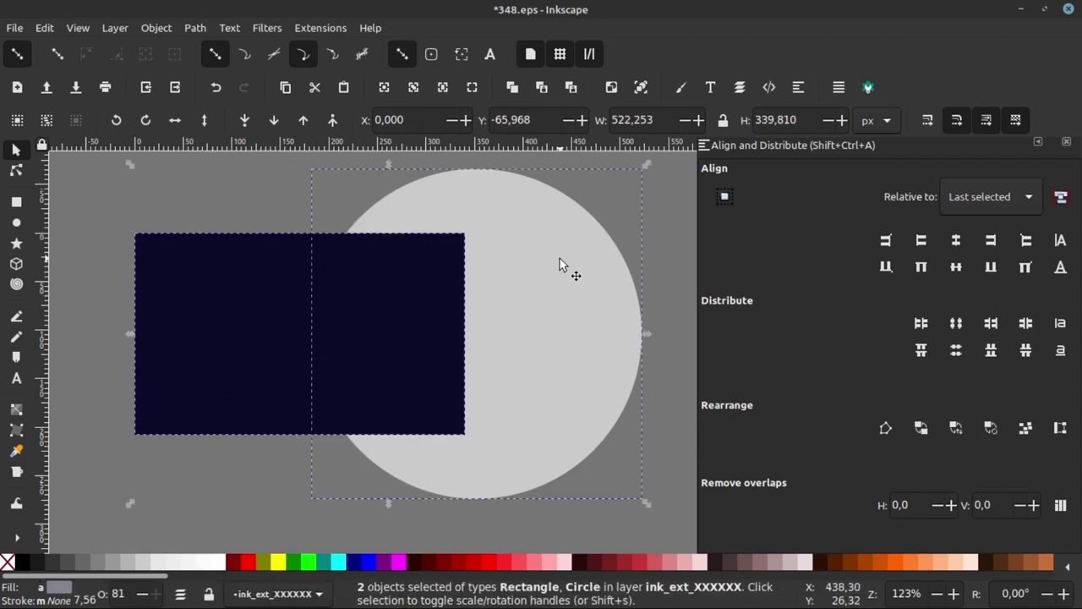
{"action": "left_click", "coordinate": [197, 29]}
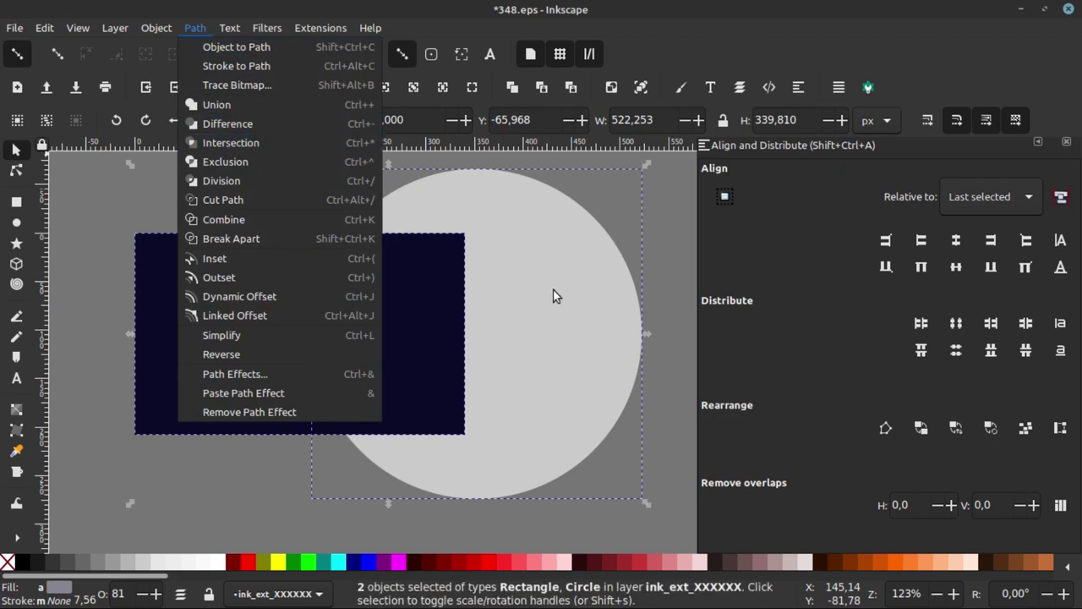
{"action": "left_click", "coordinate": [231, 142]}
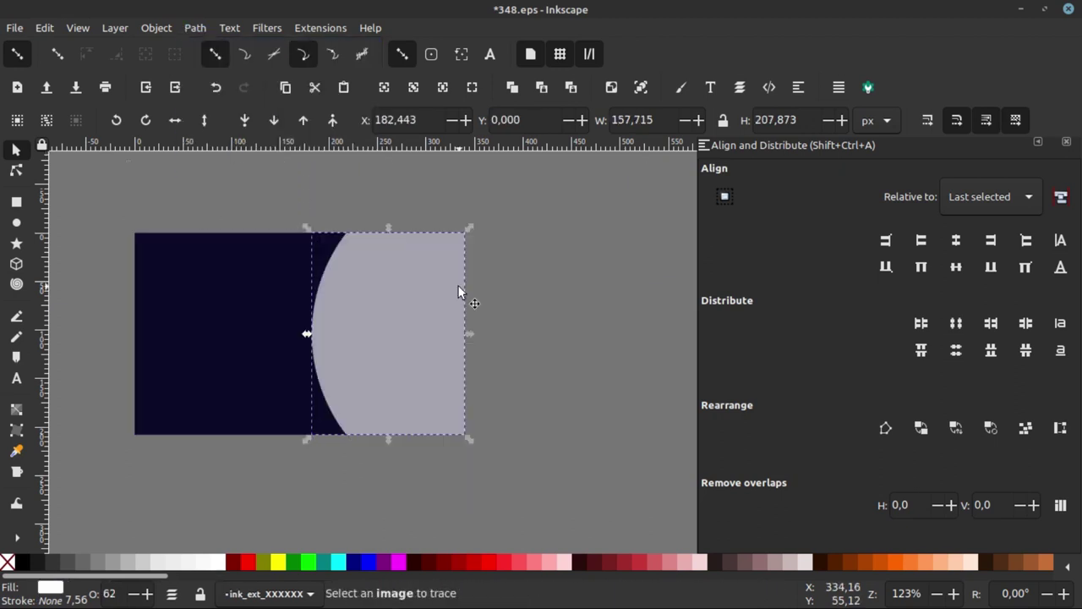
{"action": "scroll", "coordinate": [378, 306], "scroll_direction": "up", "scroll_amount": 3, "text": "ctrl"}
{"action": "scroll", "coordinate": [454, 338], "scroll_direction": "down", "scroll_amount": 3, "text": "ctrl"}
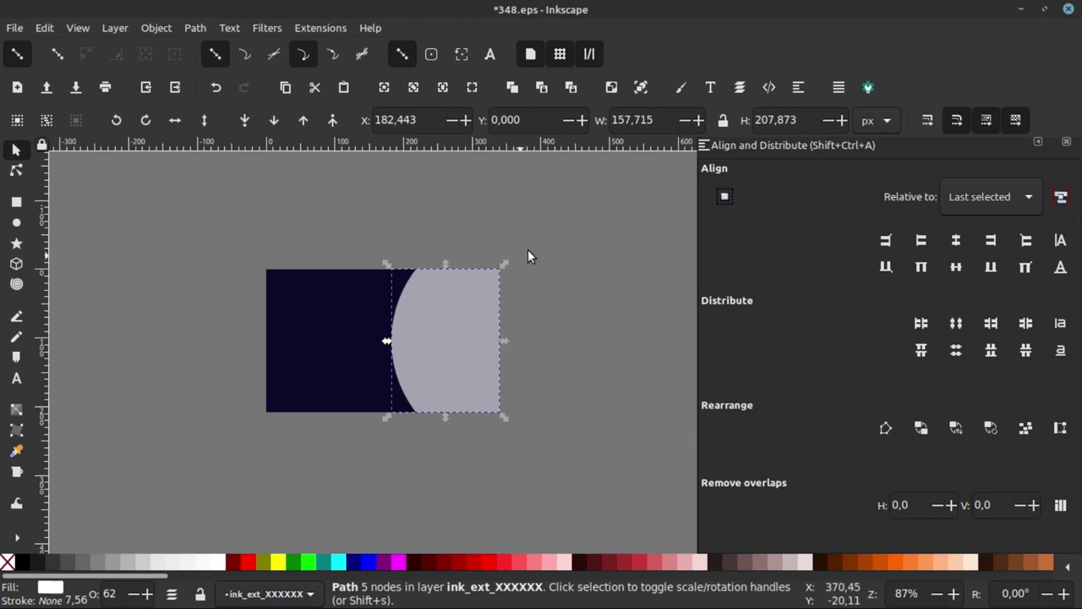
Raise the curved panel's opacity to 100 so it becomes solid white.
{"action": "left_click", "coordinate": [682, 89]}
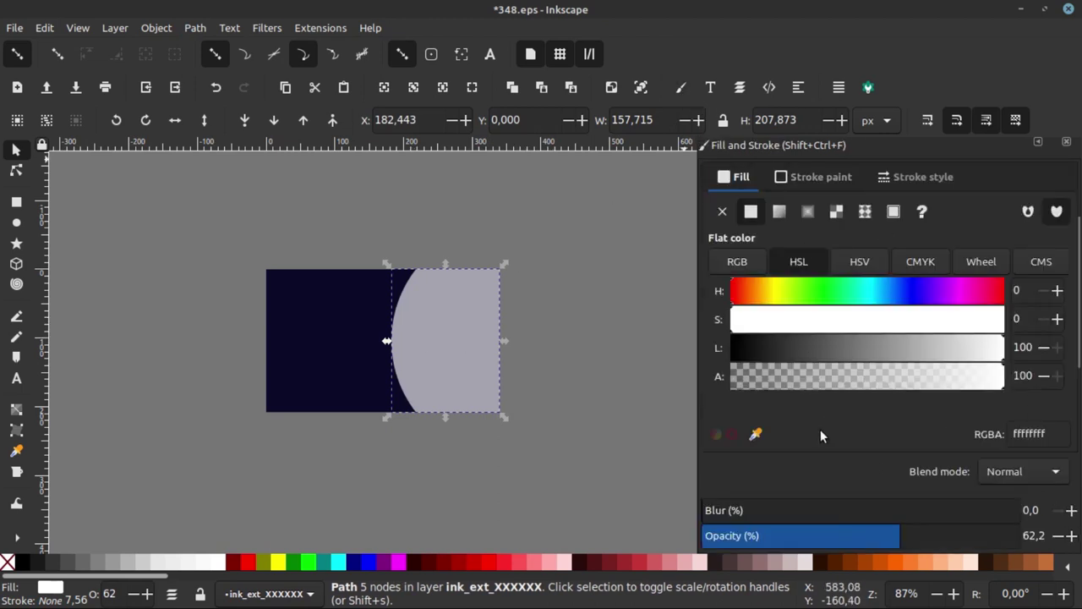
{"action": "left_click_drag", "start_coordinate": [904, 542], "coordinate": [1057, 533]}
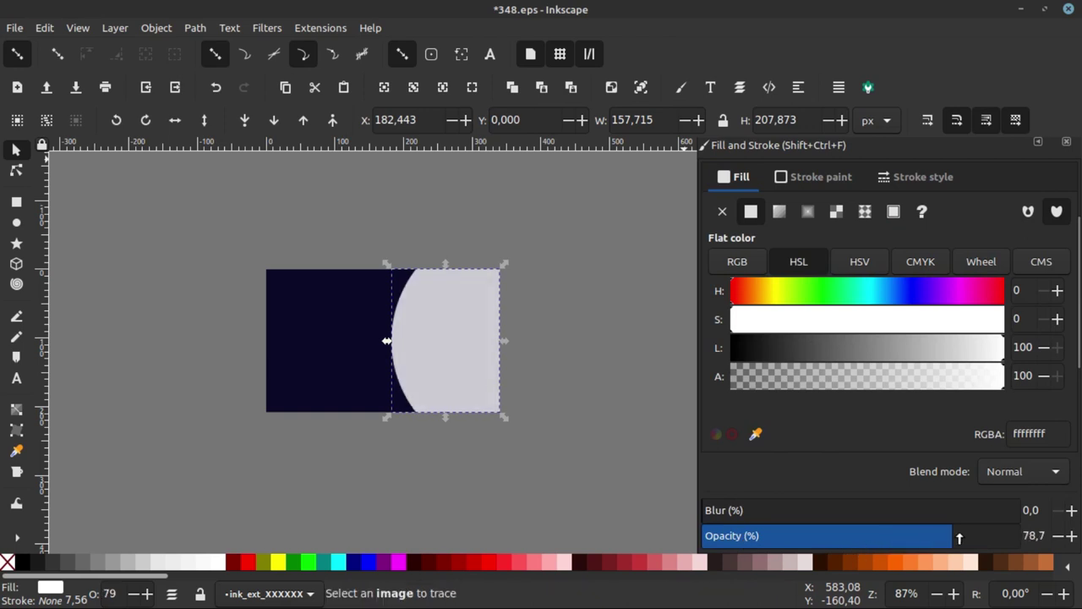
{"action": "left_click", "coordinate": [670, 335]}
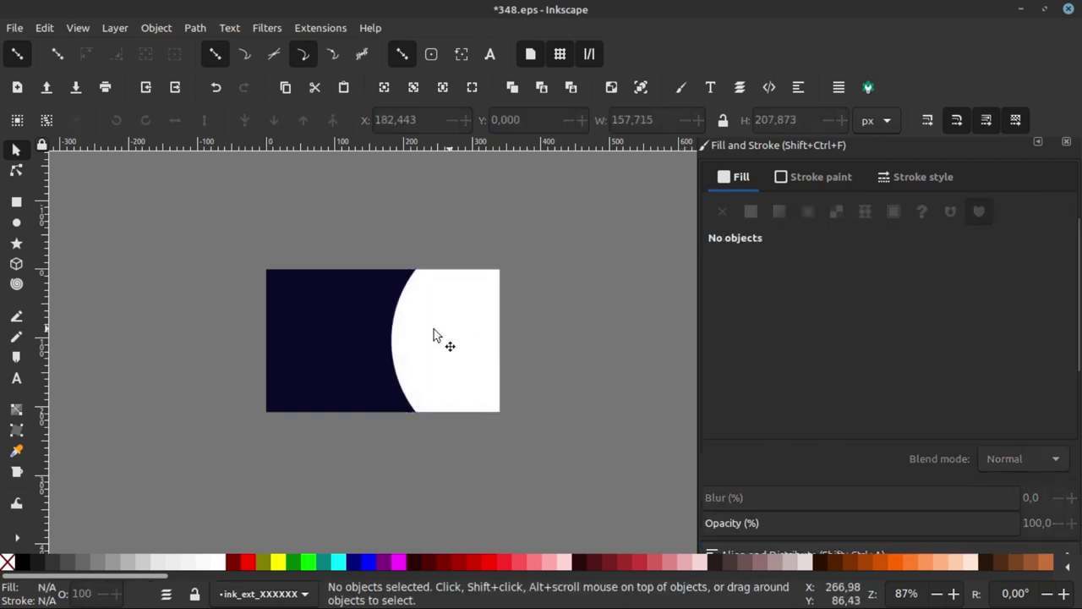
{"action": "scroll", "coordinate": [417, 336], "scroll_direction": "up", "scroll_amount": 2, "text": "ctrl"}
{"action": "left_click", "coordinate": [448, 324]}
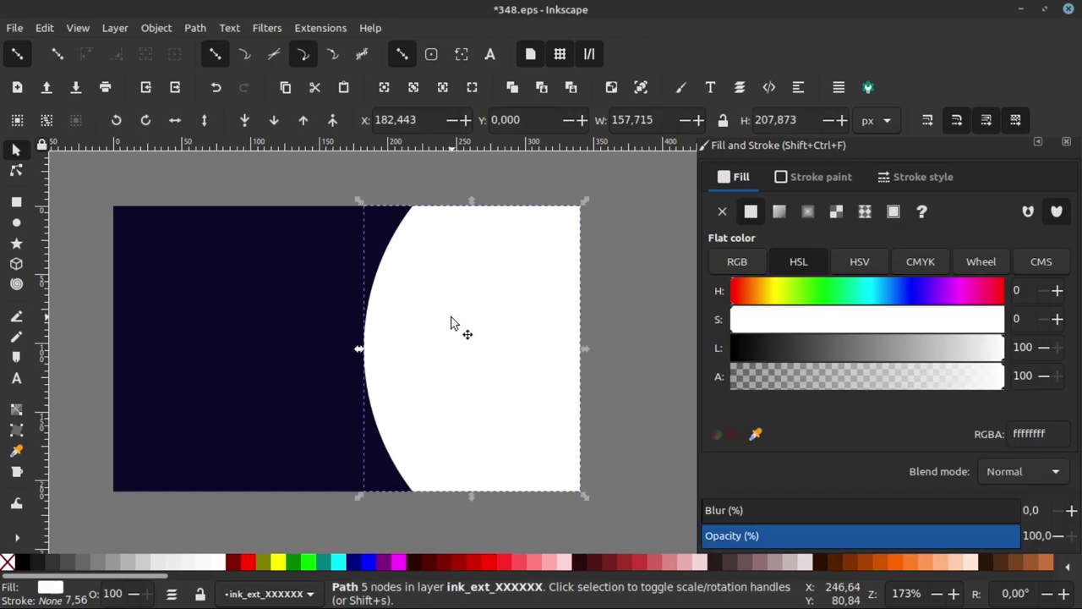
{"action": "scroll", "coordinate": [451, 322], "scroll_direction": "down", "scroll_amount": 1, "text": "ctrl"}
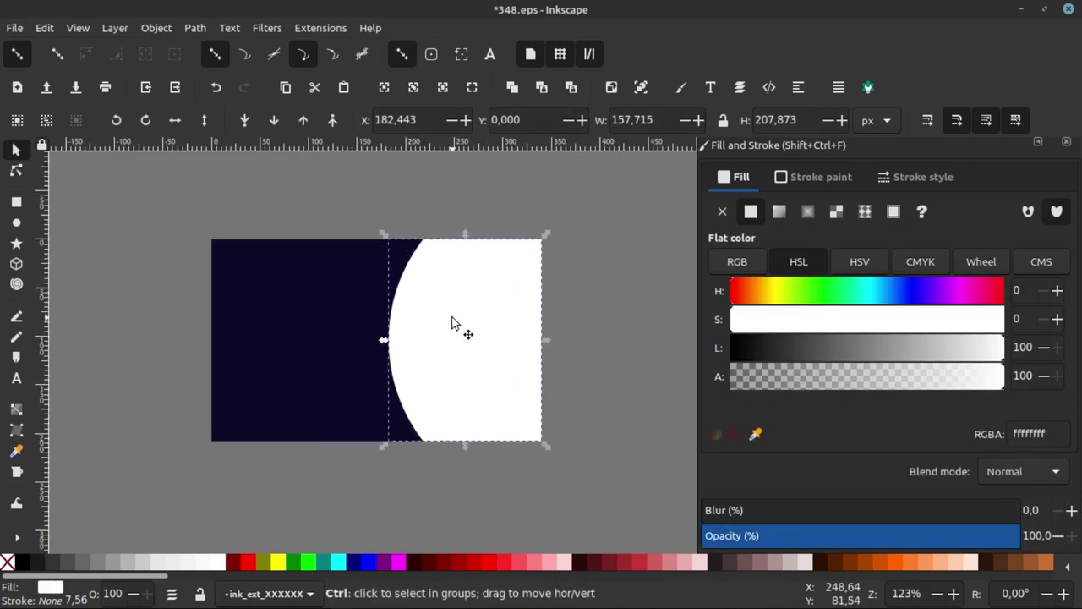
{"action": "scroll", "coordinate": [448, 311], "scroll_direction": "up", "scroll_amount": 1, "text": "ctrl"}
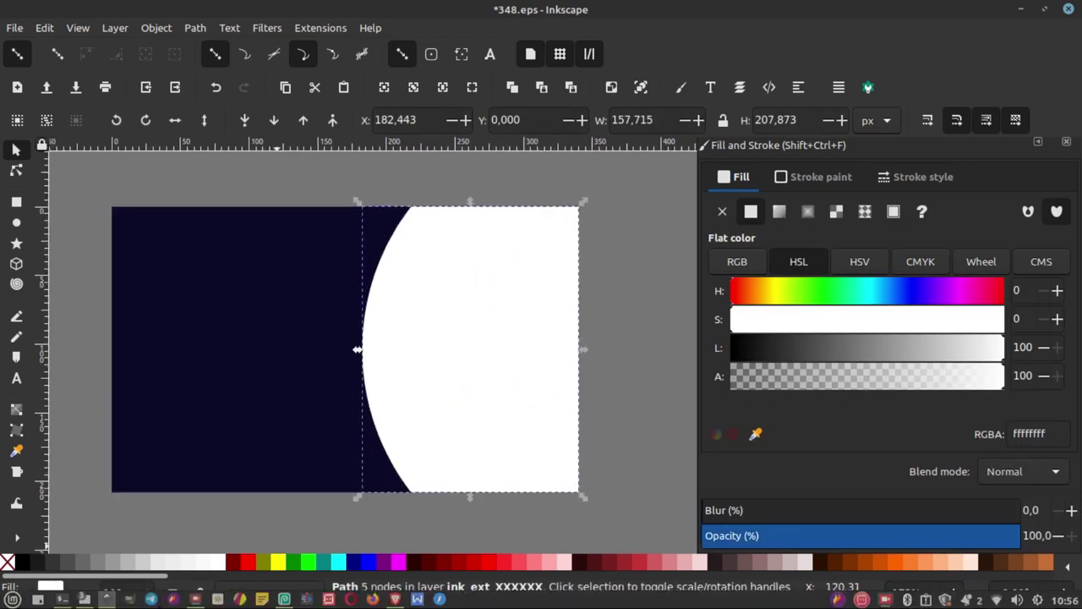
In Nemo, open Pictures/LOGO and drag 1024px-Inkscape.logo.svg.png toward Inkscape.
{"action": "left_click", "coordinate": [90, 599]}
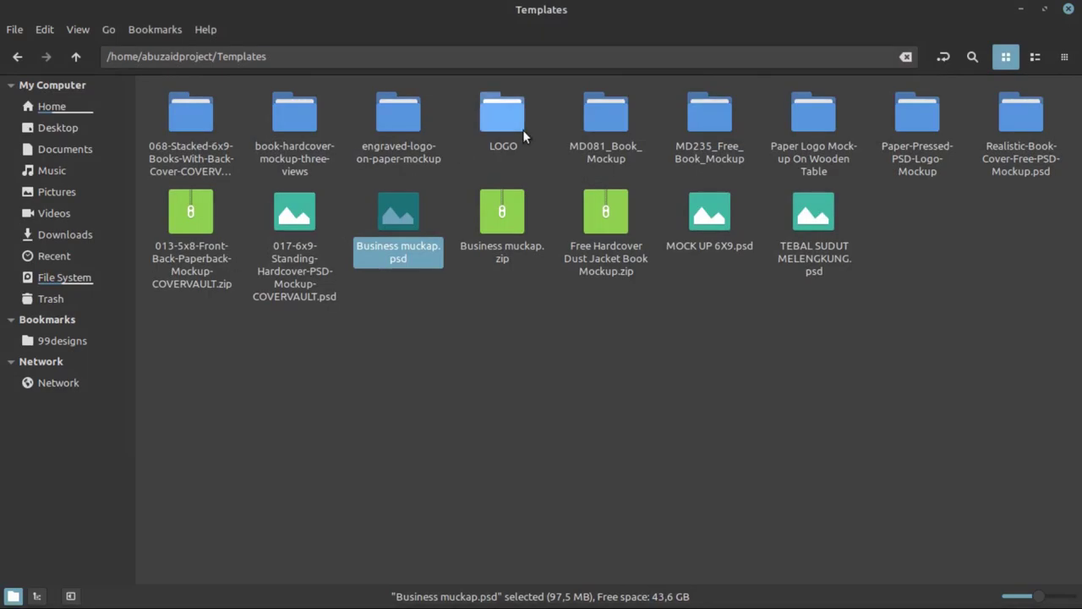
{"action": "left_click", "coordinate": [61, 211]}
{"action": "left_click", "coordinate": [64, 194]}
{"action": "double_click", "coordinate": [506, 121]}
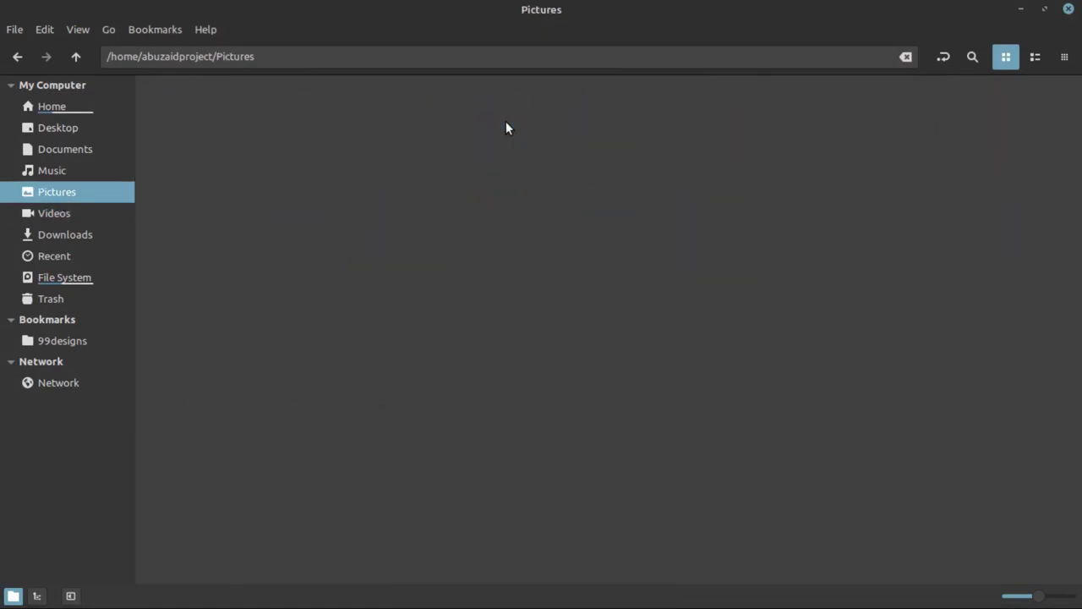
{"action": "left_click", "coordinate": [295, 112]}
{"action": "left_click_drag", "start_coordinate": [295, 112], "coordinate": [170, 592]}
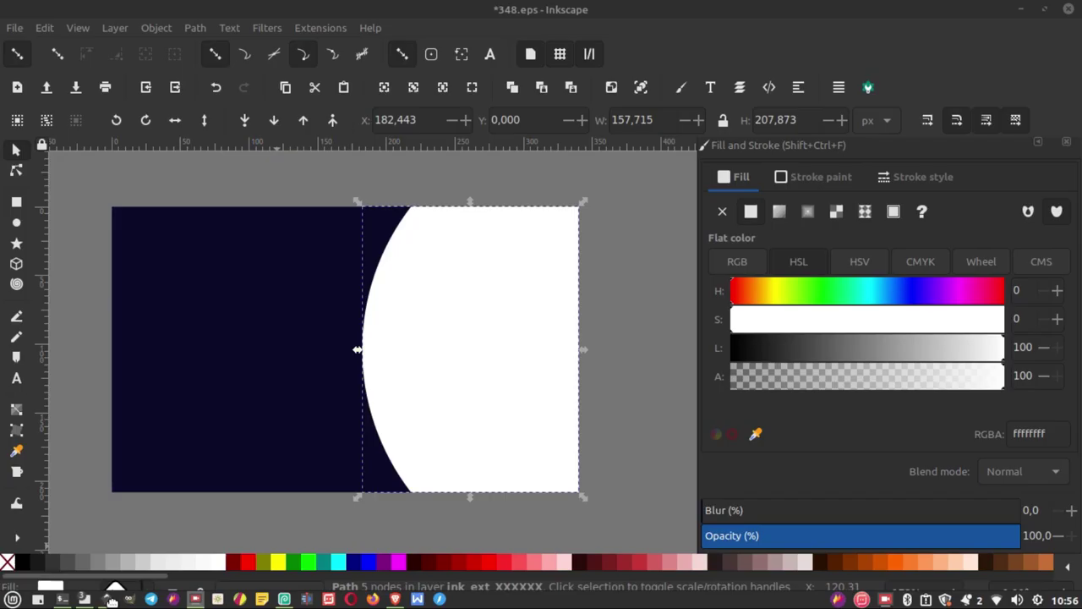
Drop the Inkscape logo onto the canvas and shrink it to about 49 px on the white panel.
{"action": "left_click_drag", "start_coordinate": [170, 592], "coordinate": [495, 364]}
{"action": "scroll", "coordinate": [417, 374], "scroll_direction": "down", "scroll_amount": 1, "text": "ctrl"}
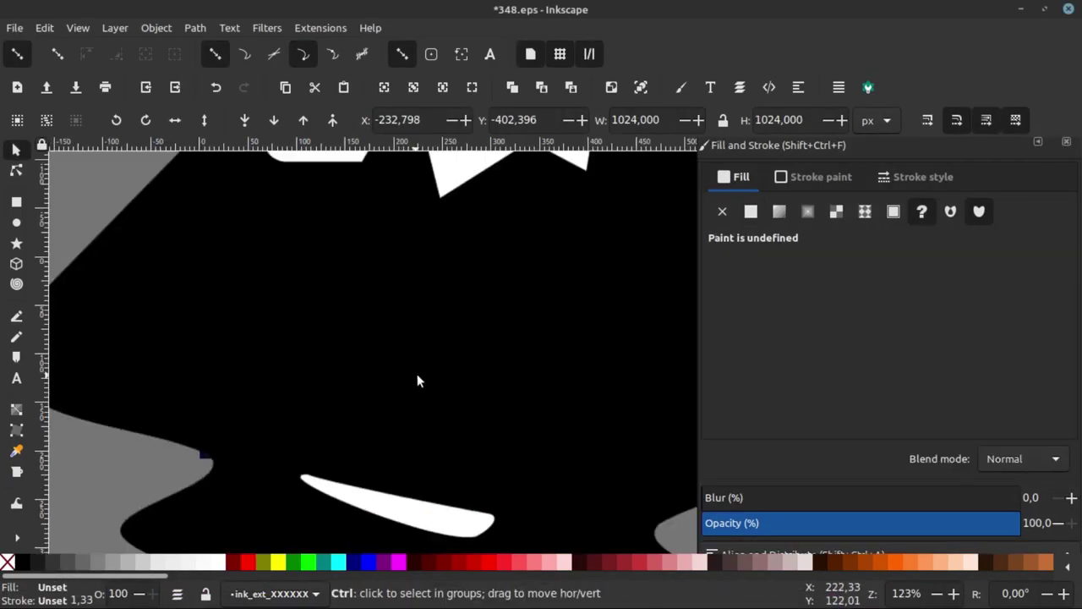
{"action": "scroll", "coordinate": [372, 325], "scroll_direction": "down", "scroll_amount": 3, "text": "ctrl"}
{"action": "scroll", "coordinate": [372, 326], "scroll_direction": "down", "scroll_amount": 1, "text": "ctrl"}
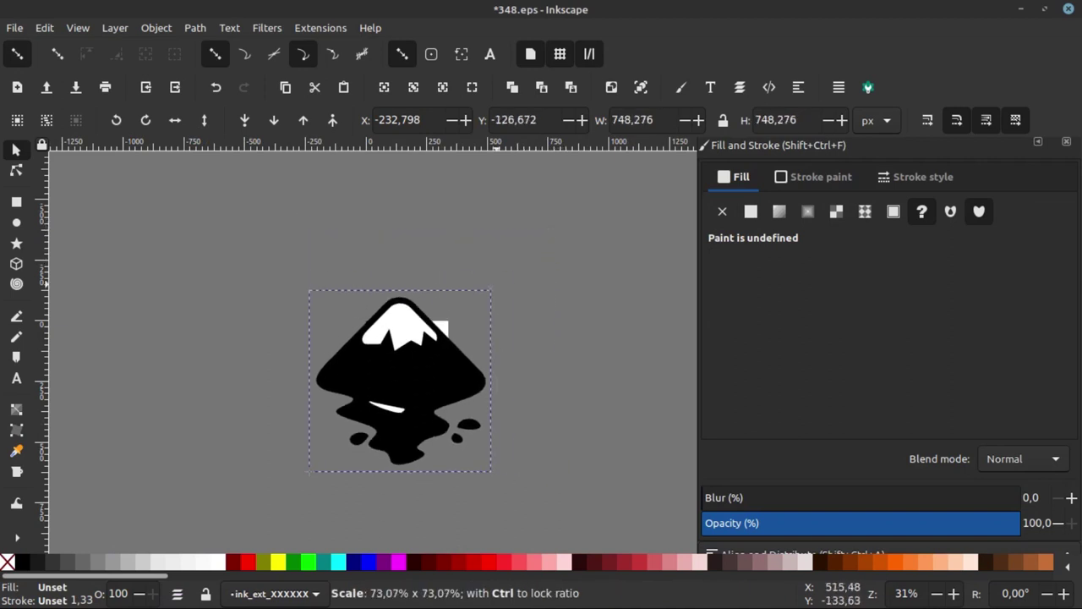
{"action": "left_click_drag", "start_coordinate": [561, 219], "coordinate": [355, 427]}
{"action": "mouse_move", "coordinate": [306, 460]}
{"action": "left_mouse_down"}
{"action": "mouse_move", "coordinate": [430, 374]}
{"action": "mouse_move", "coordinate": [434, 352]}
{"action": "left_mouse_up"}
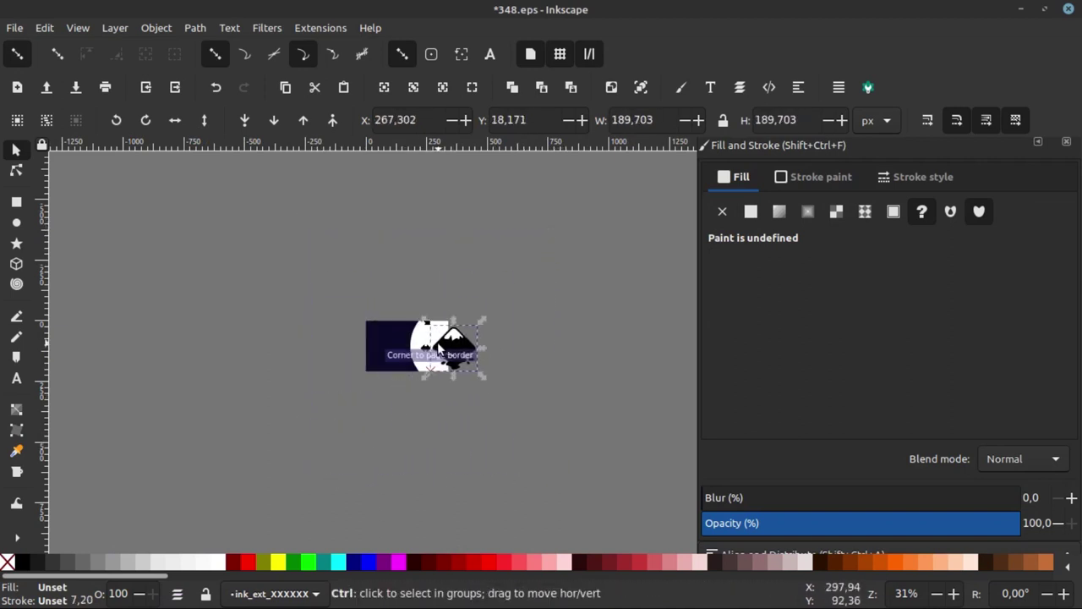
{"action": "scroll", "coordinate": [505, 346], "scroll_direction": "up", "scroll_amount": 4}
{"action": "left_click_drag", "start_coordinate": [504, 345], "coordinate": [441, 336]}
{"action": "left_click_drag", "start_coordinate": [543, 262], "coordinate": [444, 353]}
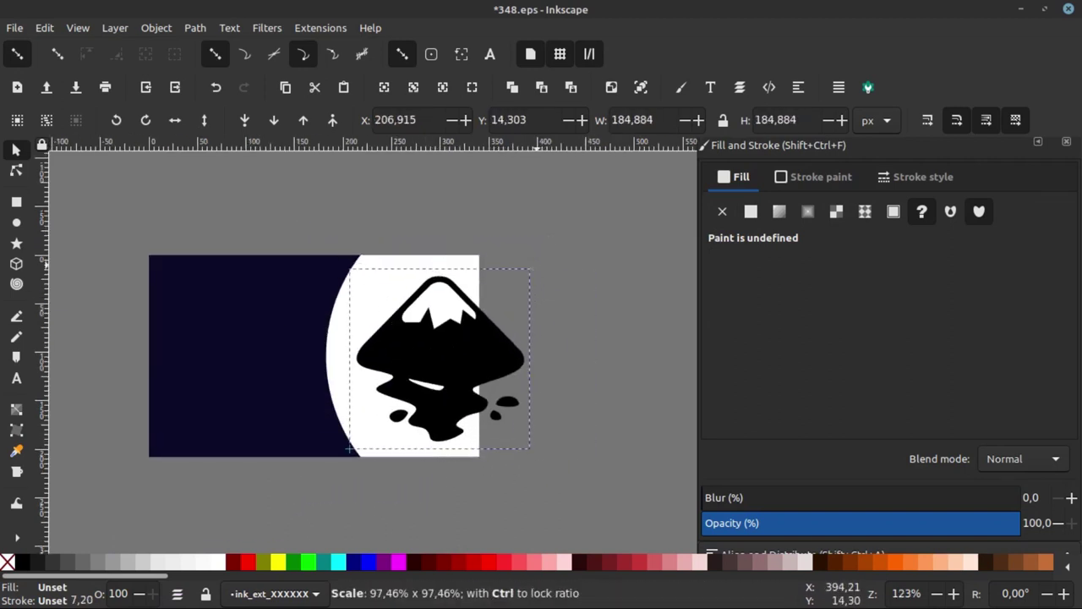
{"action": "left_click_drag", "start_coordinate": [395, 407], "coordinate": [422, 331]}
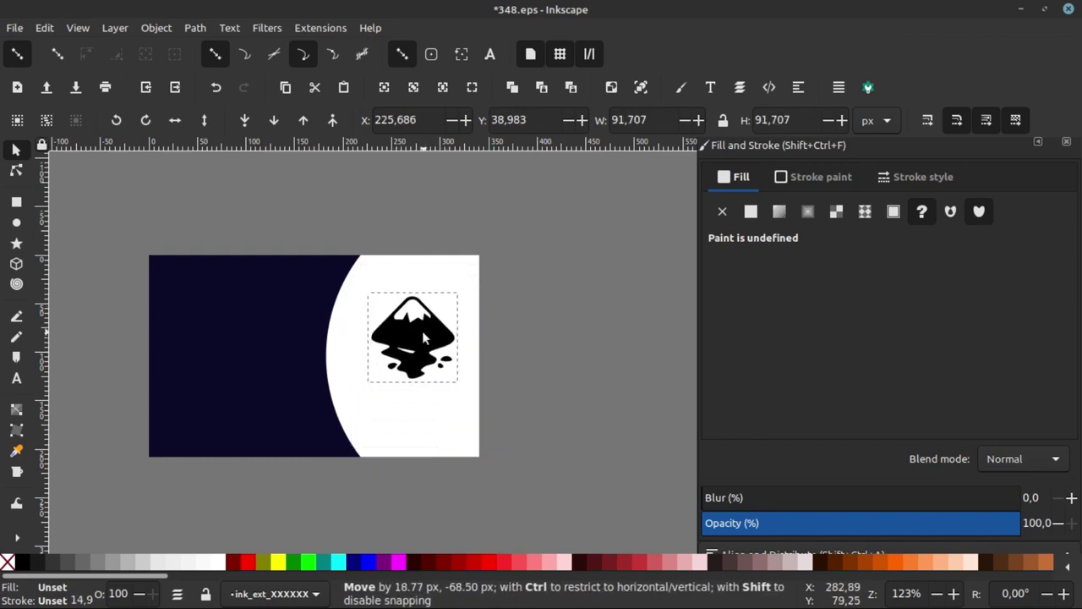
{"action": "scroll", "coordinate": [495, 291], "scroll_direction": "up", "scroll_amount": 2}
{"action": "left_click_drag", "start_coordinate": [470, 252], "coordinate": [380, 346]}
{"action": "mouse_move", "coordinate": [385, 347]}
{"action": "left_mouse_down"}
{"action": "mouse_move", "coordinate": [407, 343]}
{"action": "mouse_move", "coordinate": [442, 280]}
{"action": "left_mouse_up"}
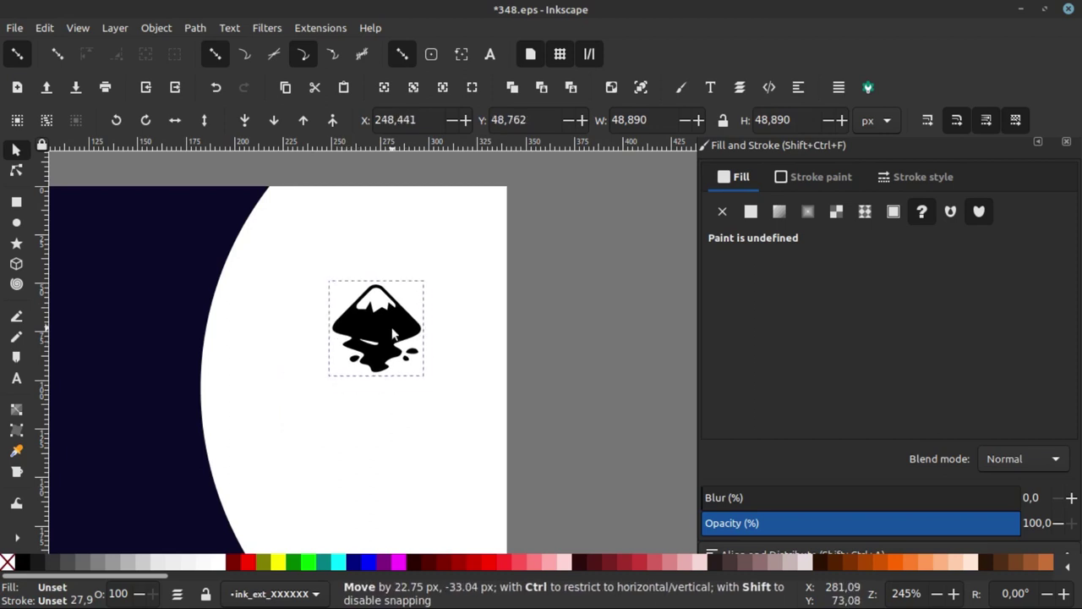
Zoom around to check the logo's placement, then select the logo.
{"action": "scroll", "coordinate": [610, 321], "scroll_direction": "down", "scroll_amount": 2}
{"action": "key", "text": "Escape"}
{"action": "scroll", "coordinate": [417, 340], "scroll_direction": "up", "scroll_amount": 3}
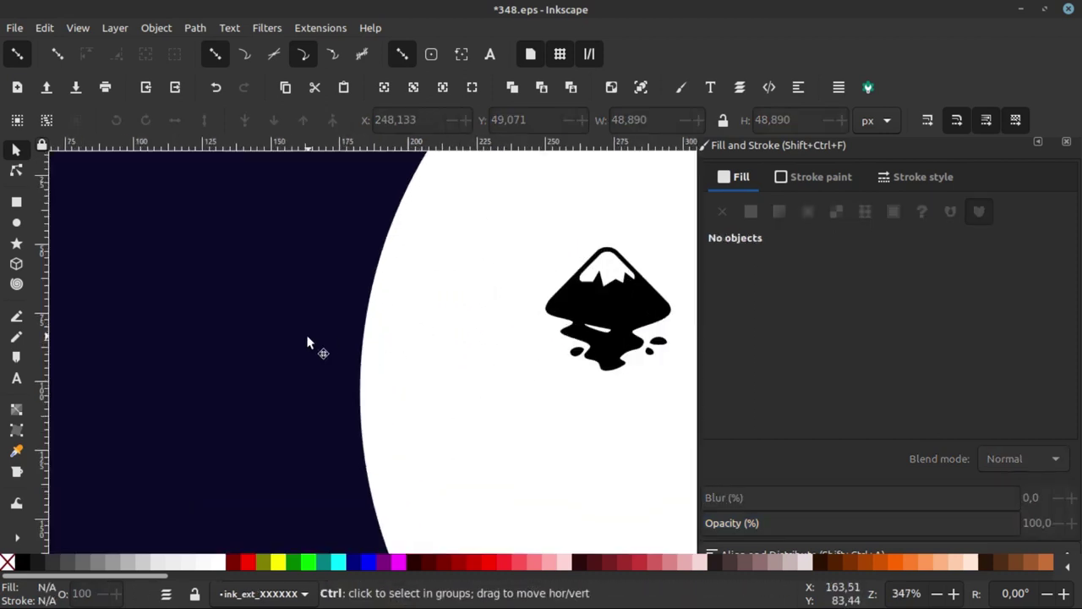
{"action": "scroll", "coordinate": [338, 351], "scroll_direction": "down", "scroll_amount": 2}
{"action": "scroll", "coordinate": [262, 337], "scroll_direction": "up", "scroll_amount": 1}
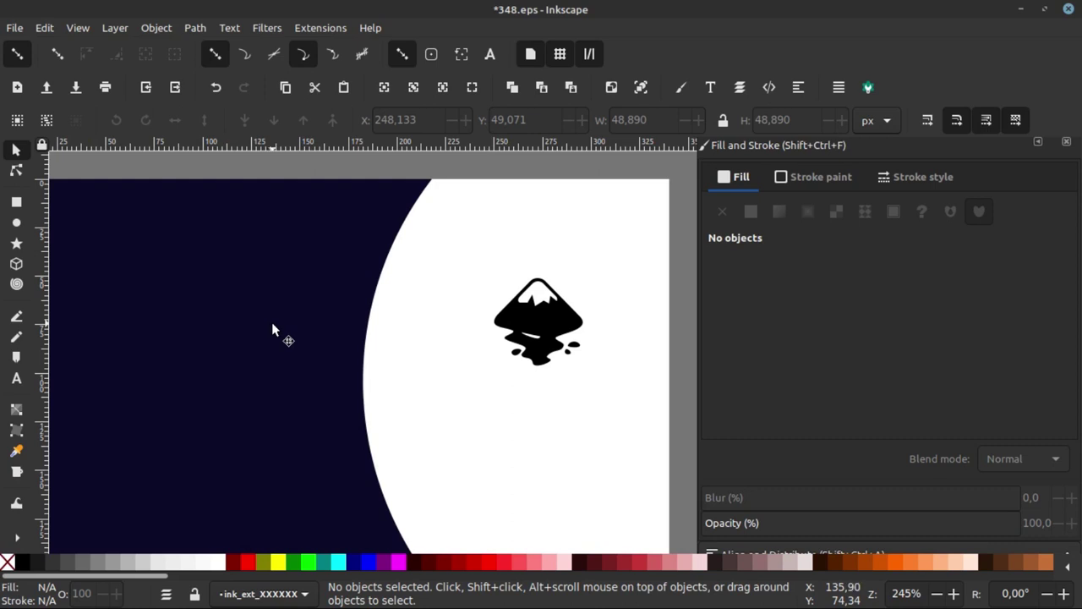
{"action": "scroll", "coordinate": [322, 355], "scroll_direction": "down", "scroll_amount": 2}
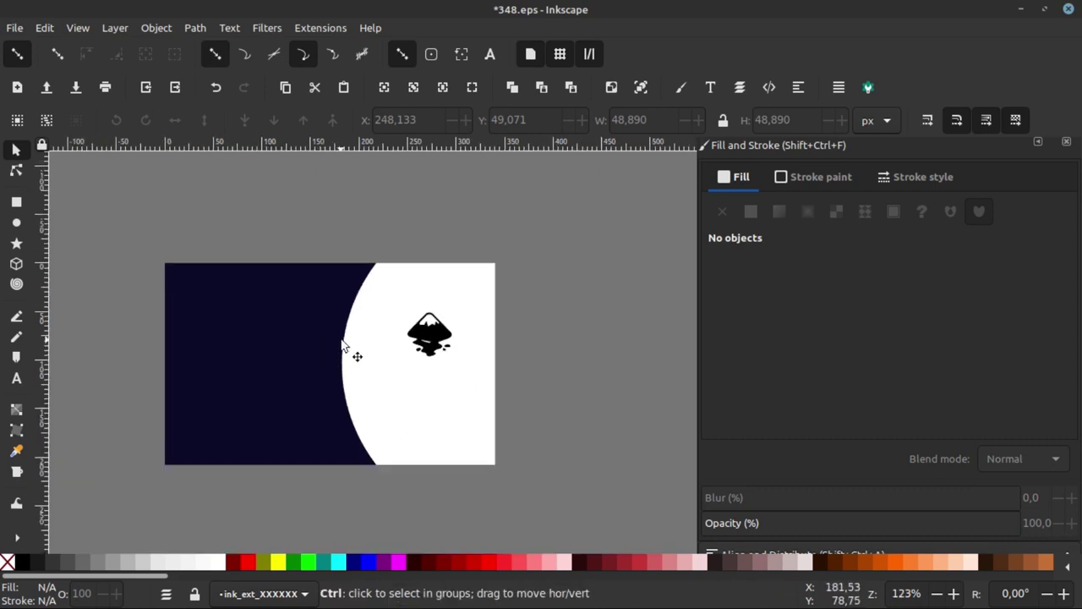
{"action": "scroll", "coordinate": [346, 347], "scroll_direction": "up", "scroll_amount": 2}
{"action": "scroll", "coordinate": [330, 359], "scroll_direction": "up", "scroll_amount": 1}
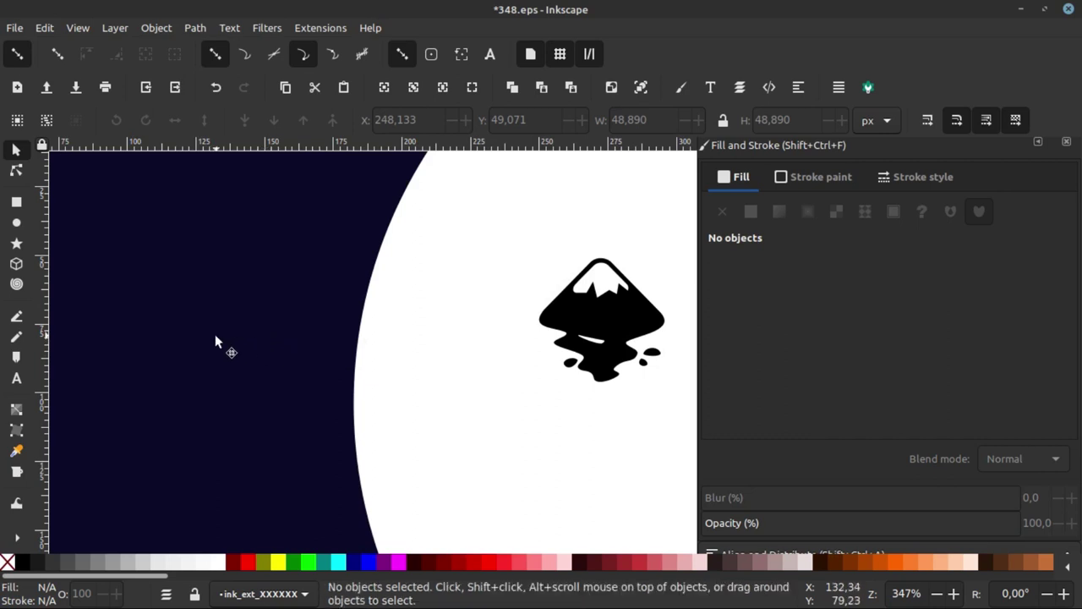
{"action": "scroll", "coordinate": [299, 333], "scroll_direction": "up", "scroll_amount": 1}
{"action": "scroll", "coordinate": [172, 321], "scroll_direction": "down", "scroll_amount": 2}
{"action": "scroll", "coordinate": [449, 320], "scroll_direction": "up", "scroll_amount": 2}
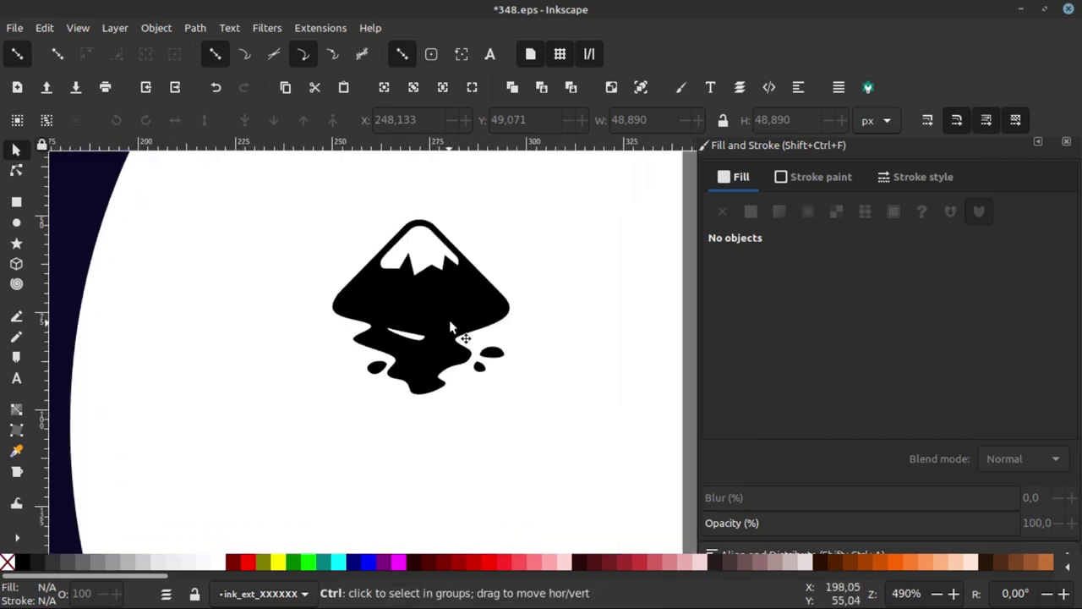
{"action": "scroll", "coordinate": [437, 307], "scroll_direction": "up", "scroll_amount": 1}
{"action": "scroll", "coordinate": [391, 308], "scroll_direction": "down", "scroll_amount": 3}
{"action": "scroll", "coordinate": [391, 307], "scroll_direction": "up", "scroll_amount": 2}
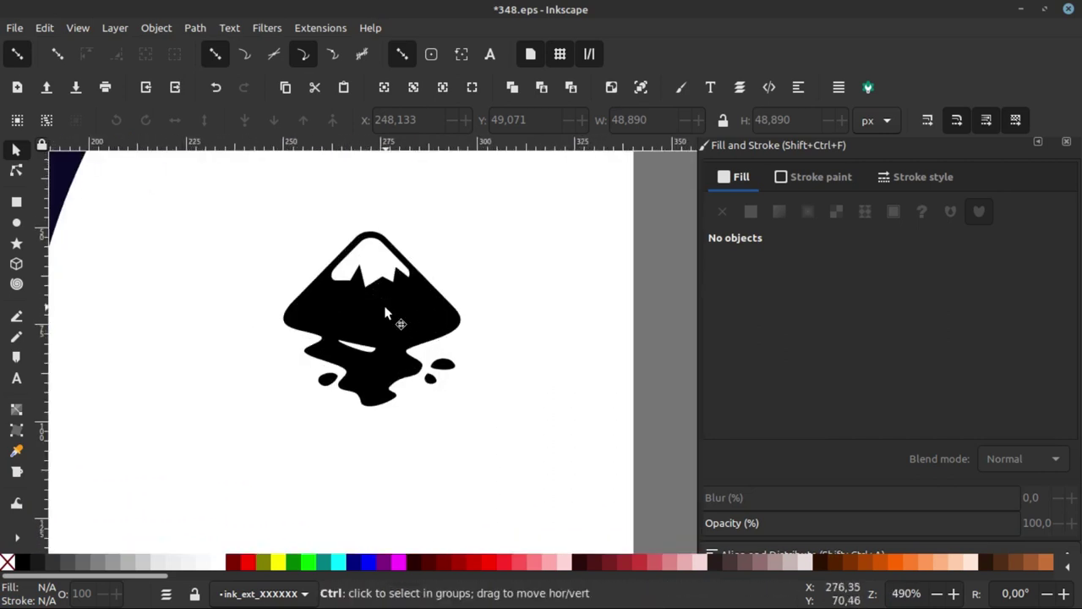
{"action": "scroll", "coordinate": [385, 311], "scroll_direction": "up", "scroll_amount": 2}
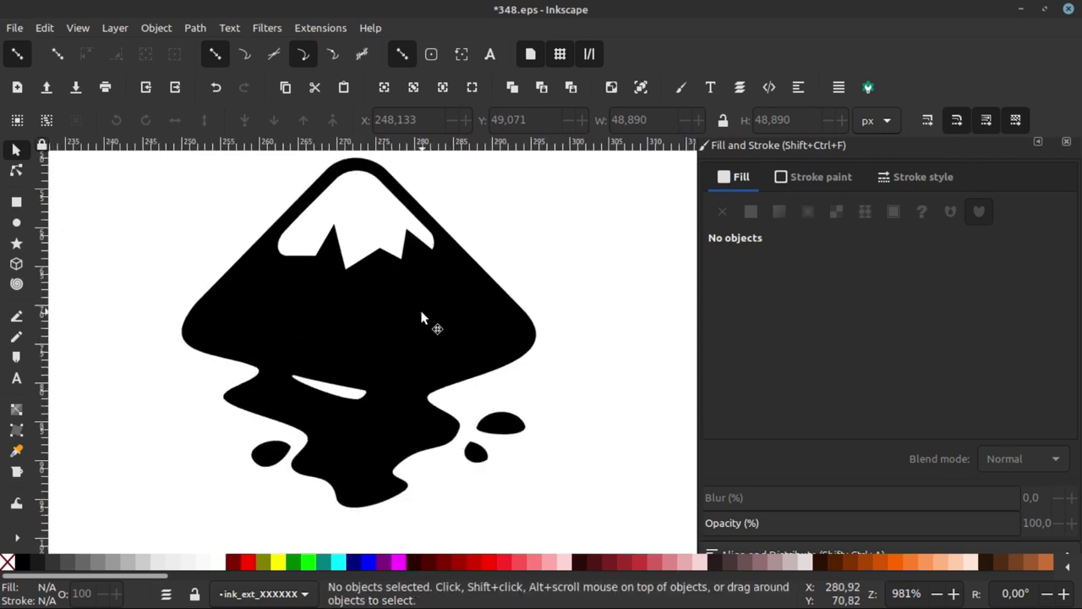
{"action": "scroll", "coordinate": [422, 318], "scroll_direction": "down", "scroll_amount": 2}
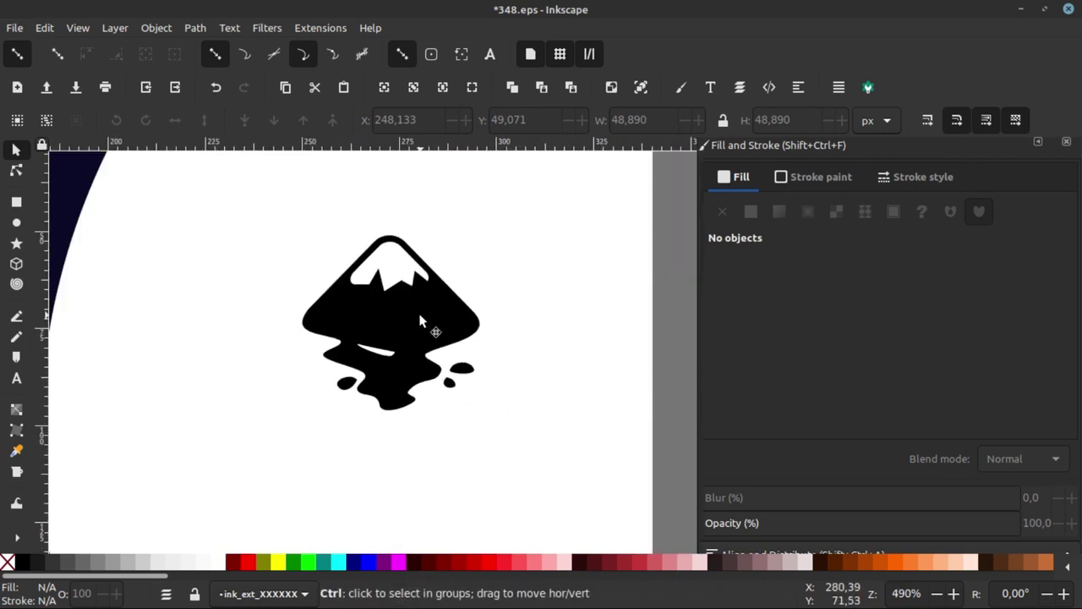
{"action": "scroll", "coordinate": [423, 319], "scroll_direction": "down", "scroll_amount": 2}
{"action": "scroll", "coordinate": [422, 319], "scroll_direction": "up", "scroll_amount": 1}
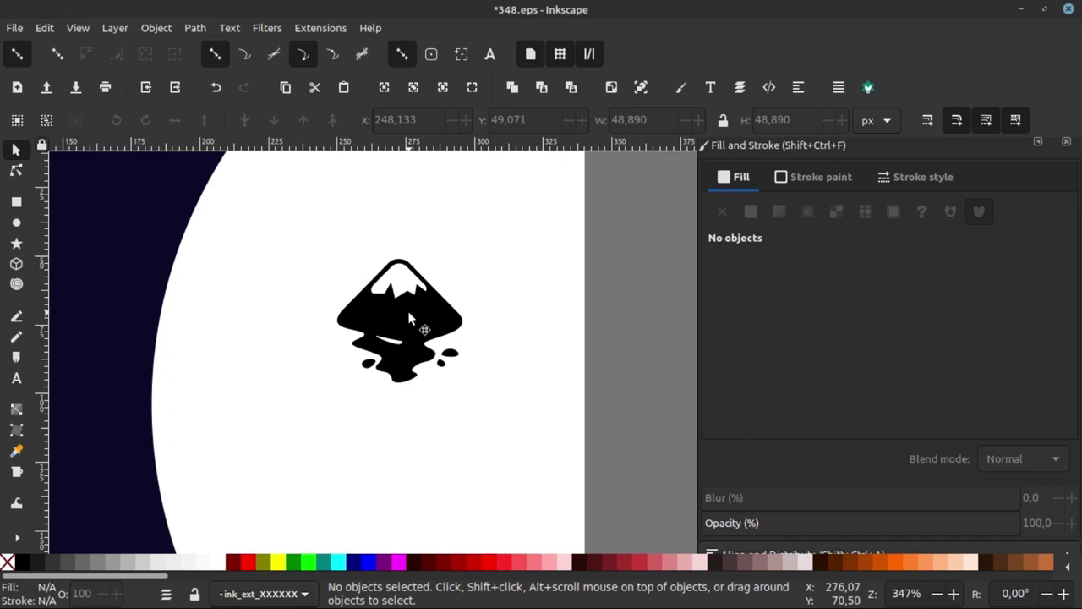
{"action": "scroll", "coordinate": [409, 318], "scroll_direction": "down", "scroll_amount": 2}
{"action": "left_click", "coordinate": [412, 319]}
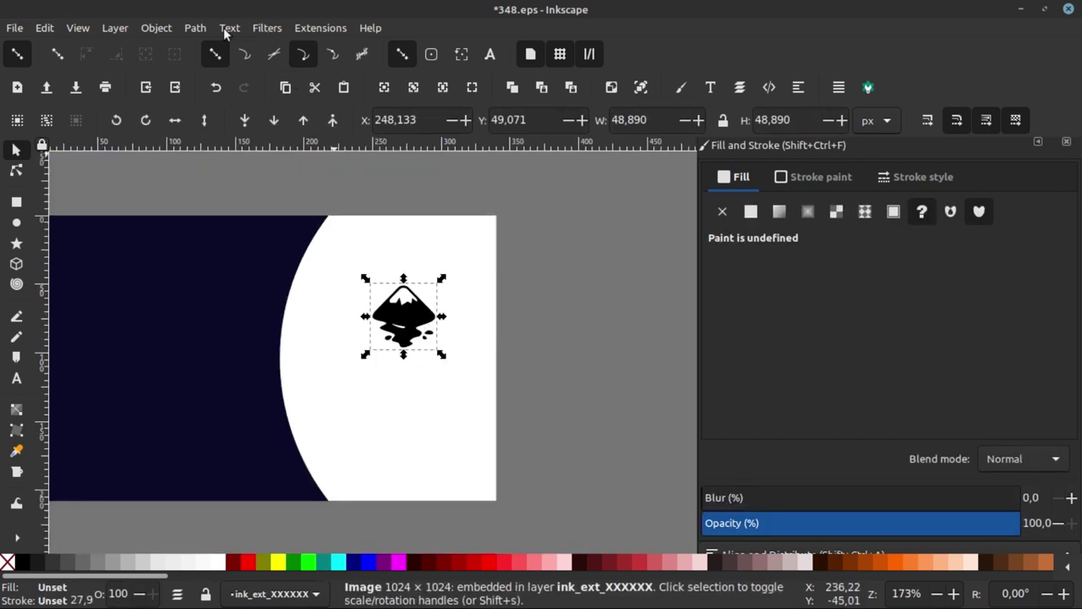
Trace the embedded logo image into a black vector path with Trace Bitmap.
{"action": "left_click", "coordinate": [194, 28]}
{"action": "left_click", "coordinate": [223, 85]}
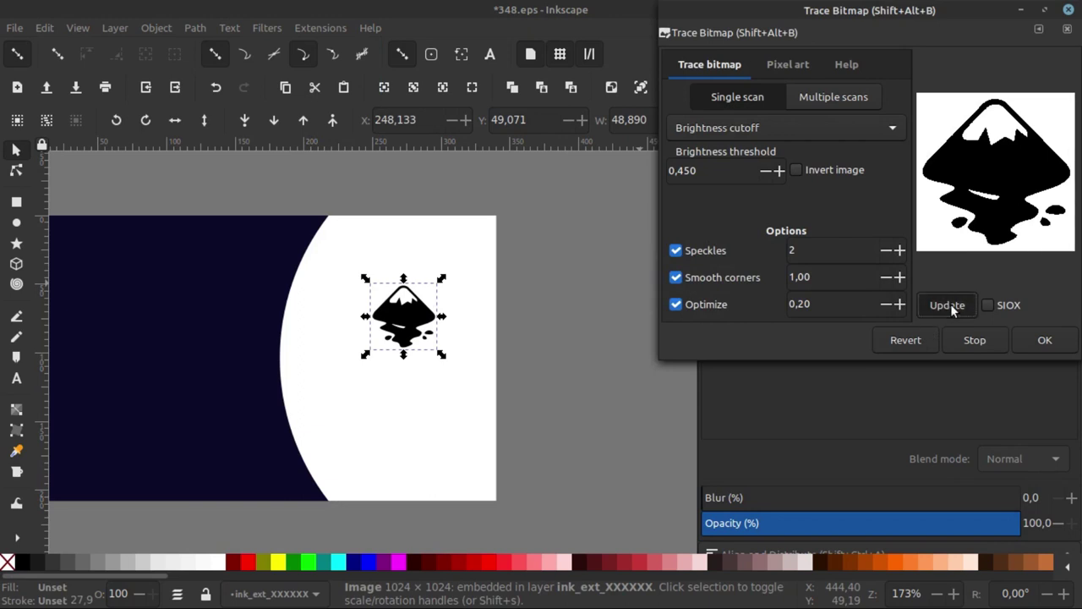
{"action": "left_click", "coordinate": [1046, 340]}
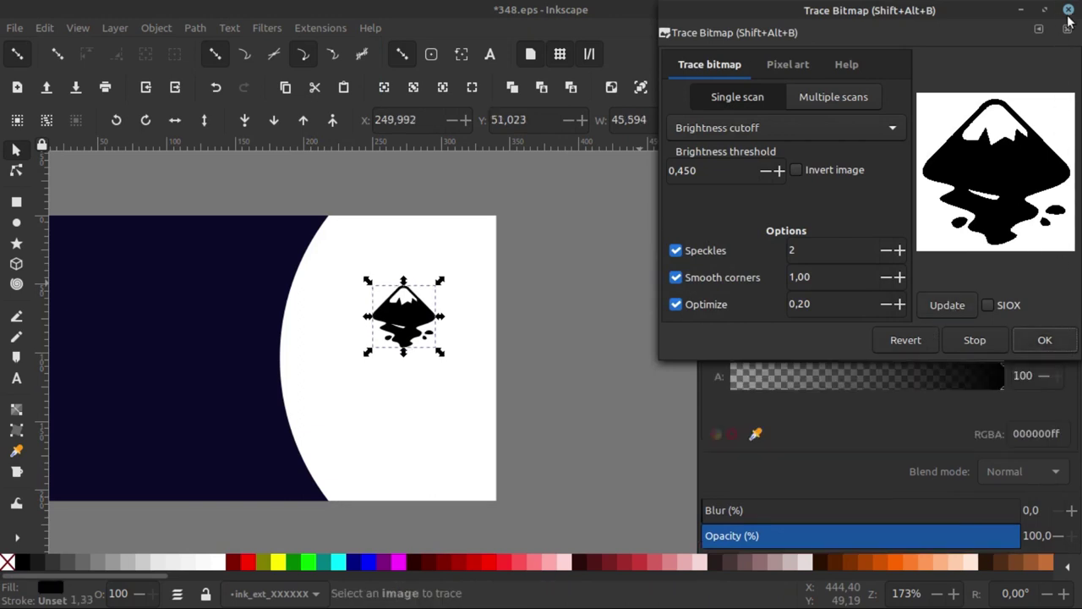
{"action": "left_click", "coordinate": [1068, 10]}
Move the traced logo path up and to the right, off the original image.
{"action": "left_click", "coordinate": [613, 263]}
{"action": "scroll", "coordinate": [419, 314], "scroll_direction": "up", "scroll_amount": 1, "text": "ctrl"}
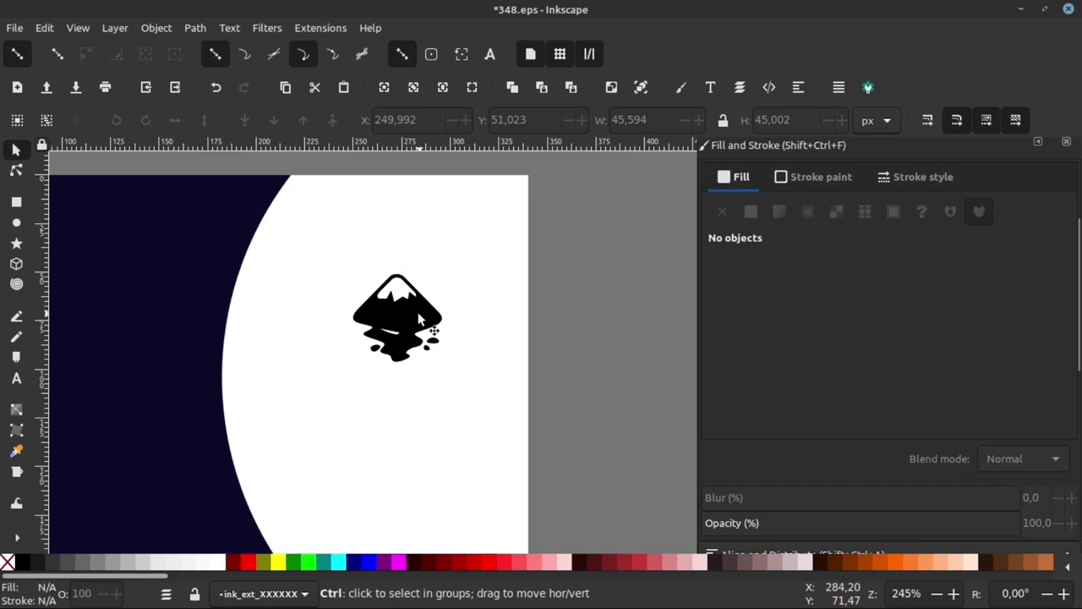
{"action": "left_click_drag", "start_coordinate": [391, 326], "coordinate": [450, 260]}
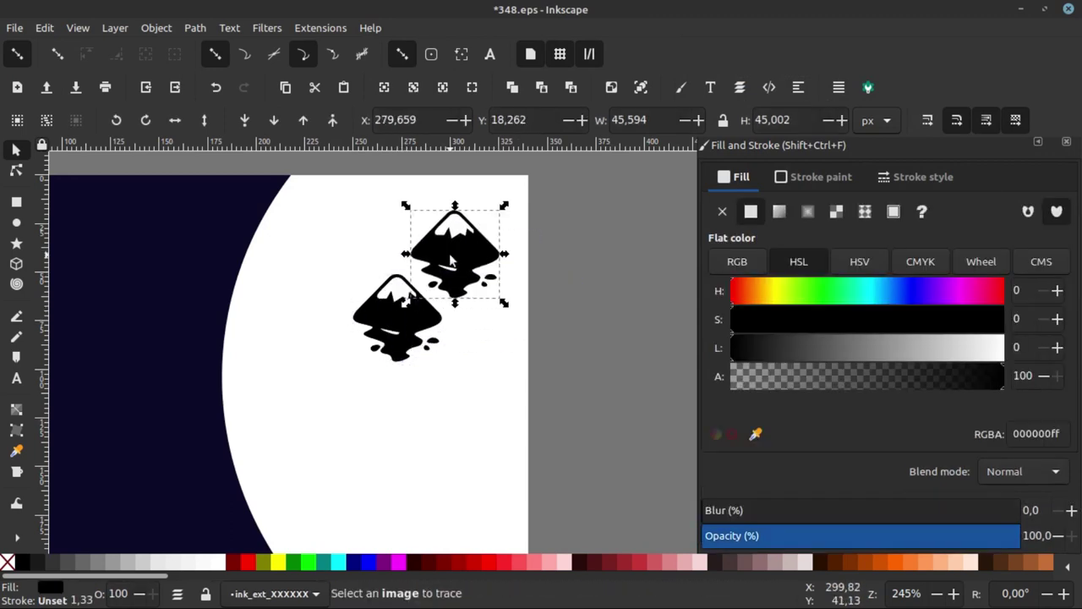
{"action": "scroll", "coordinate": [451, 261], "scroll_direction": "up", "scroll_amount": 6, "text": "ctrl"}
{"action": "scroll", "coordinate": [355, 338], "scroll_direction": "down", "scroll_amount": 1, "text": "ctrl"}
{"action": "scroll", "coordinate": [350, 367], "scroll_direction": "up", "scroll_amount": 3, "text": "ctrl"}
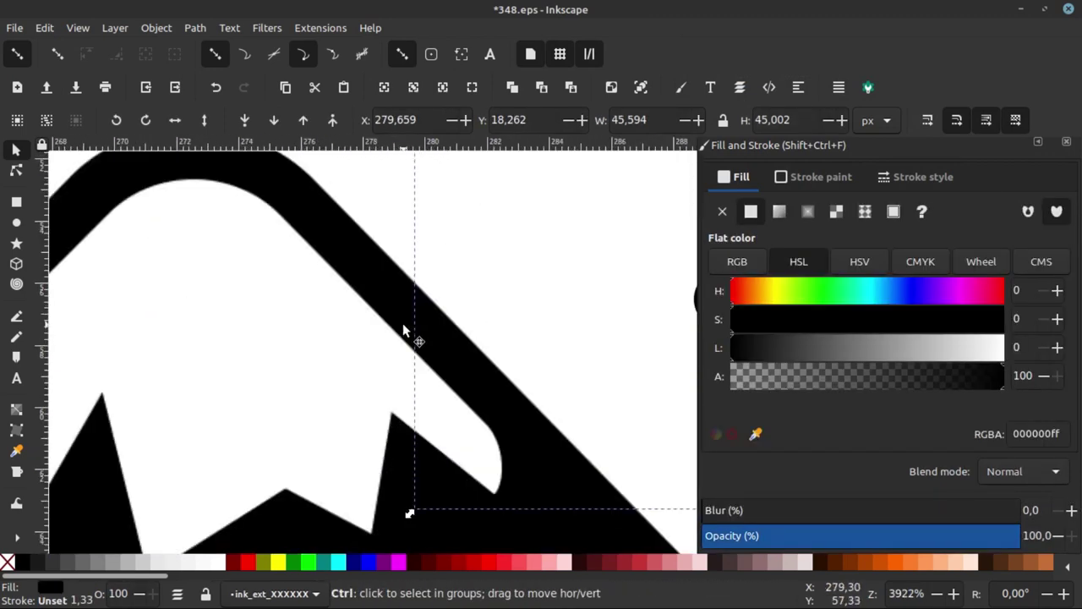
{"action": "scroll", "coordinate": [404, 330], "scroll_direction": "up", "scroll_amount": 2, "text": "ctrl"}
{"action": "scroll", "coordinate": [350, 333], "scroll_direction": "down", "scroll_amount": 4, "text": "ctrl"}
{"action": "scroll", "coordinate": [445, 290], "scroll_direction": "down", "scroll_amount": 4, "text": "ctrl"}
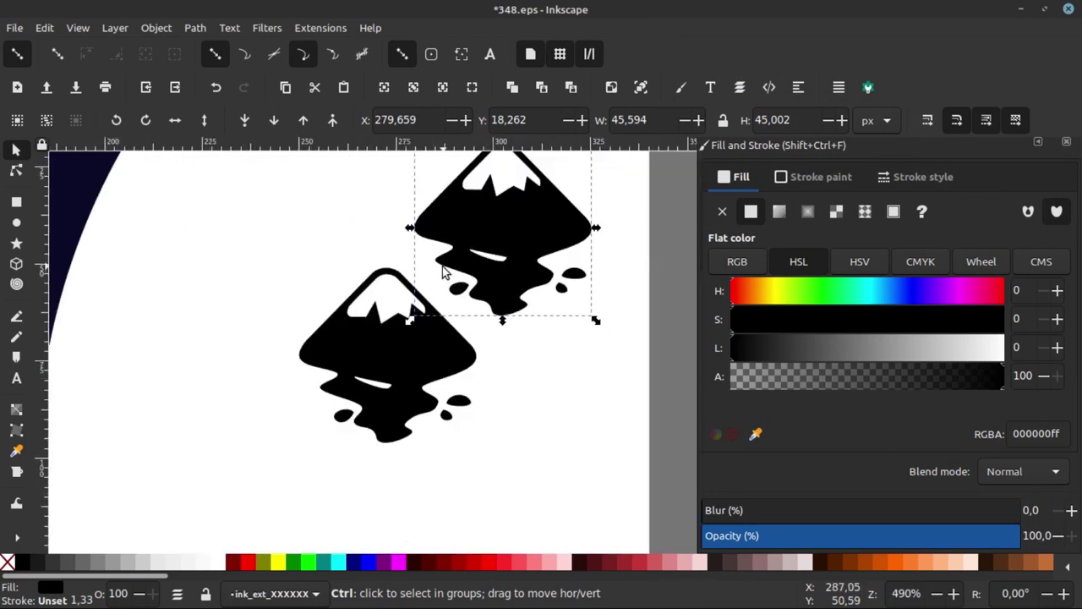
{"action": "scroll", "coordinate": [445, 273], "scroll_direction": "down", "scroll_amount": 2, "text": "ctrl"}
Drag the original embedded logo image off the page and delete it.
{"action": "left_click", "coordinate": [397, 313]}
{"action": "left_click_drag", "start_coordinate": [397, 313], "coordinate": [632, 296]}
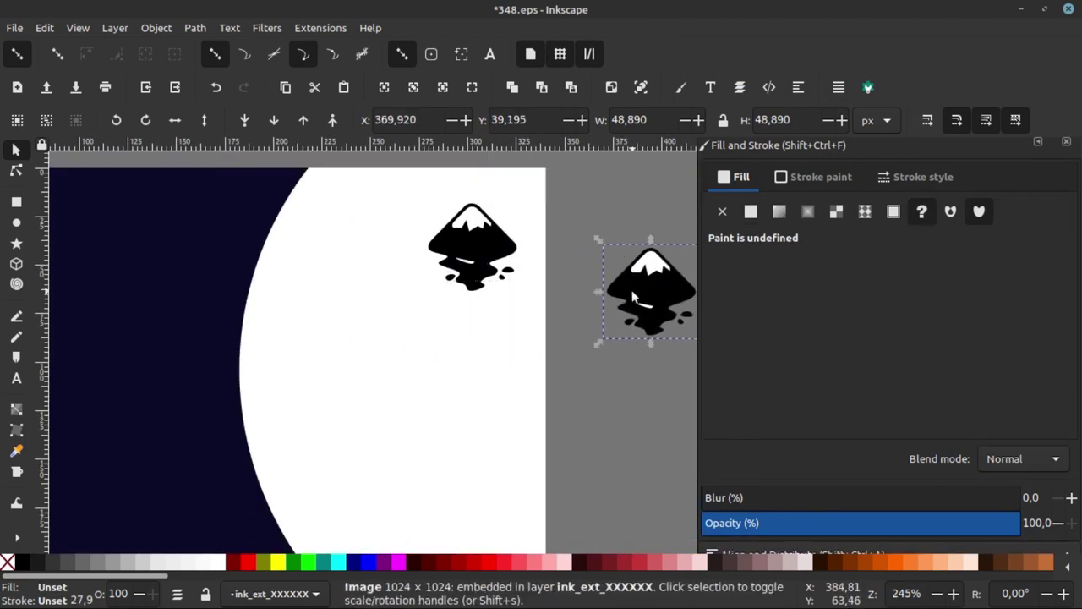
{"action": "right_click", "coordinate": [633, 296]}
{"action": "left_click", "coordinate": [683, 213]}
Move the traced logo path back into the logo's spot on the white panel.
{"action": "left_click", "coordinate": [497, 246]}
{"action": "mouse_move", "coordinate": [492, 246]}
{"action": "left_mouse_down"}
{"action": "mouse_move", "coordinate": [419, 288]}
{"action": "mouse_move", "coordinate": [430, 319]}
{"action": "left_mouse_up"}
{"action": "scroll", "coordinate": [382, 301], "scroll_direction": "up", "scroll_amount": 2, "text": "ctrl"}
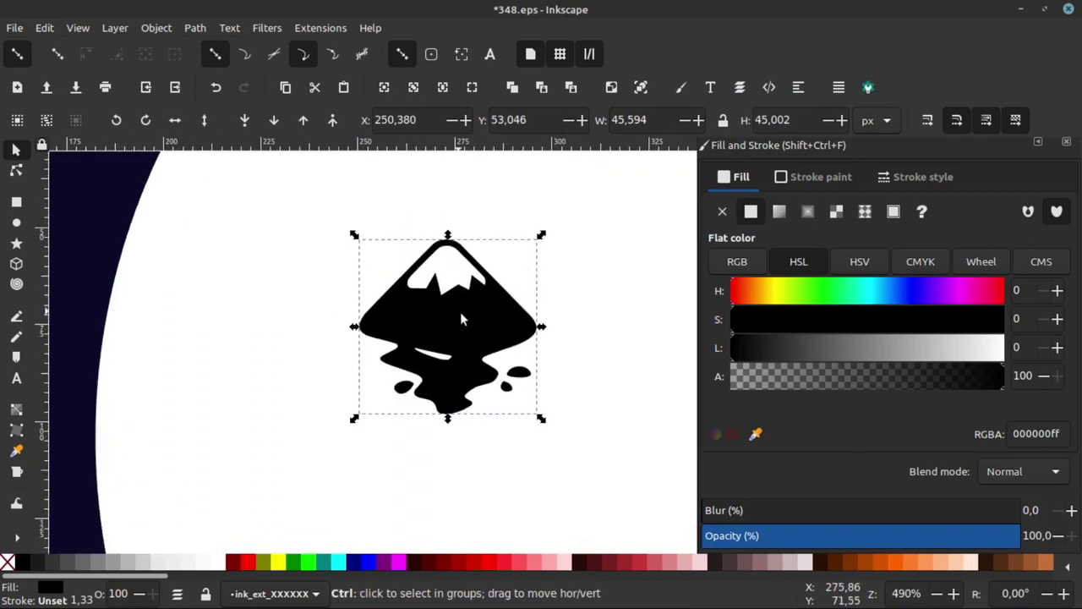
{"action": "scroll", "coordinate": [461, 319], "scroll_direction": "up", "scroll_amount": 3, "text": "ctrl"}
{"action": "scroll", "coordinate": [406, 314], "scroll_direction": "down", "scroll_amount": 2, "text": "ctrl"}
{"action": "scroll", "coordinate": [439, 329], "scroll_direction": "up", "scroll_amount": 1, "text": "ctrl"}
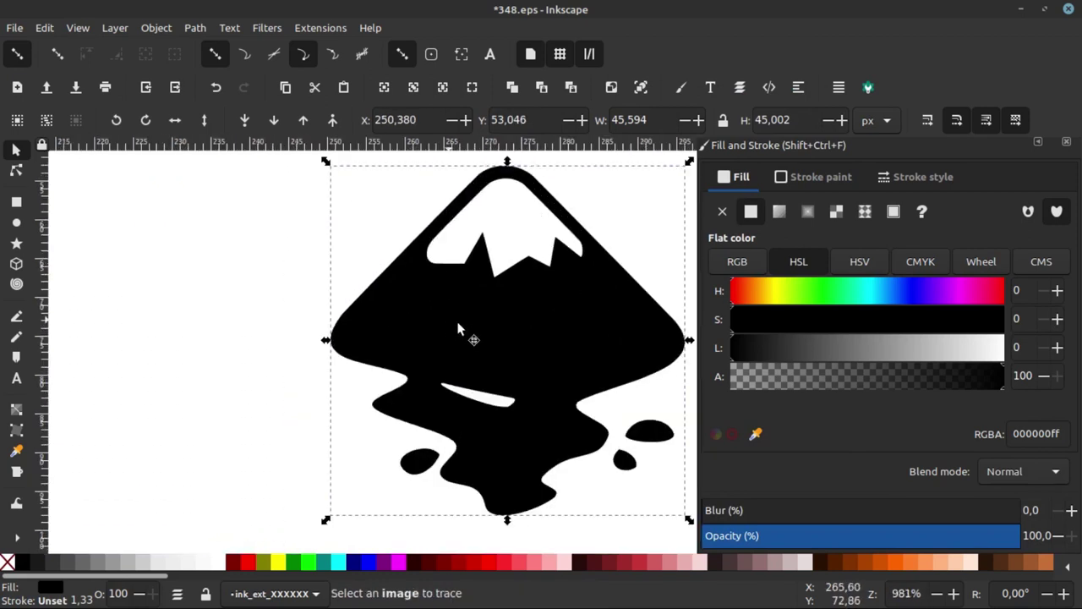
{"action": "scroll", "coordinate": [278, 284], "scroll_direction": "down", "scroll_amount": 3, "text": "ctrl"}
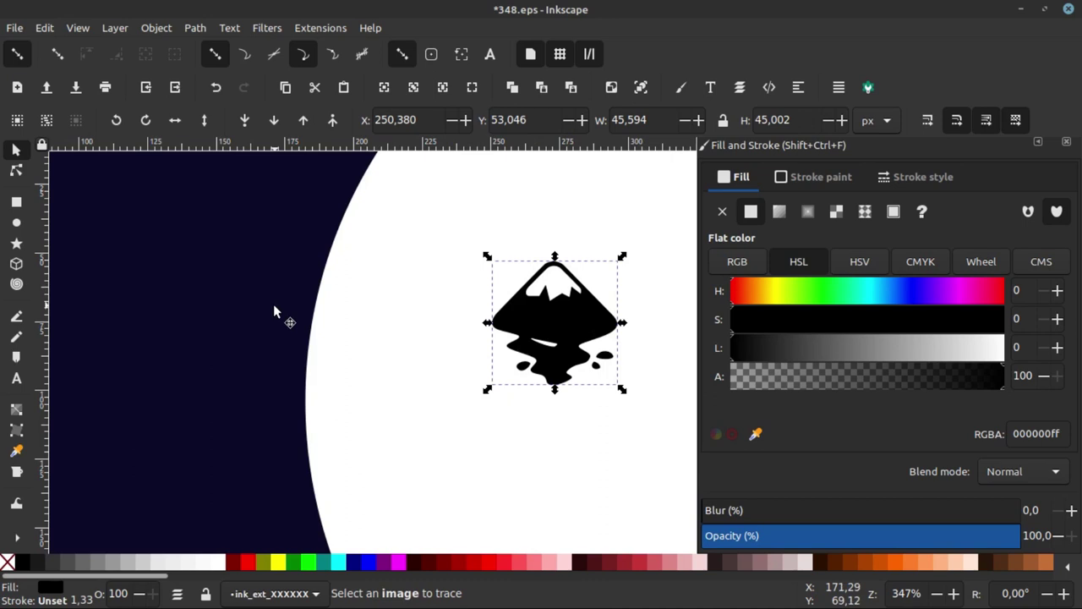
Sample the navy background with the Dropper to fill the logo #0b0b28.
{"action": "left_click", "coordinate": [17, 454]}
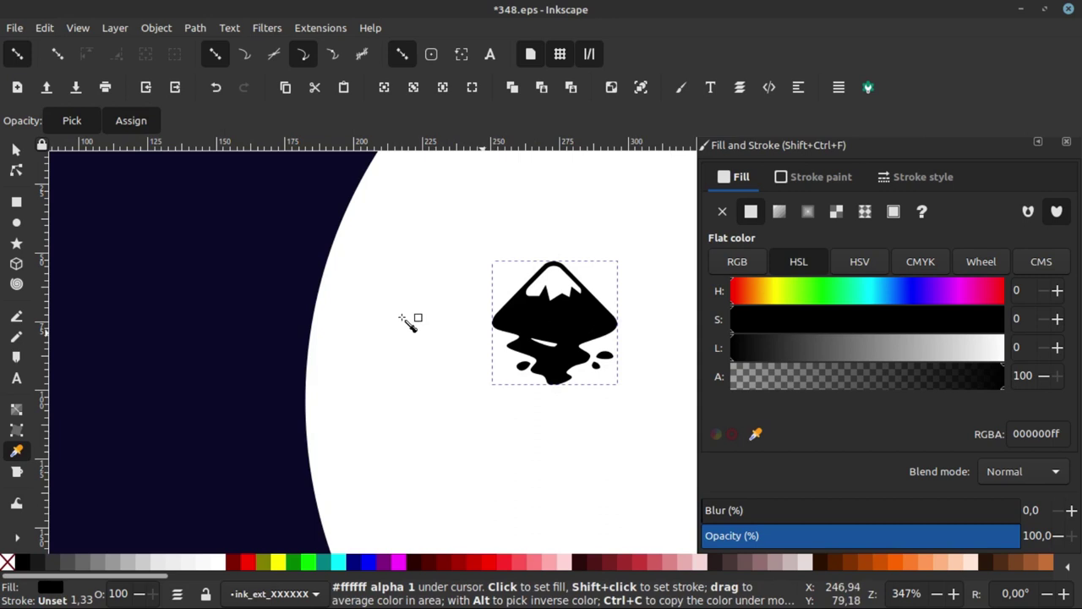
{"action": "left_click", "coordinate": [199, 317]}
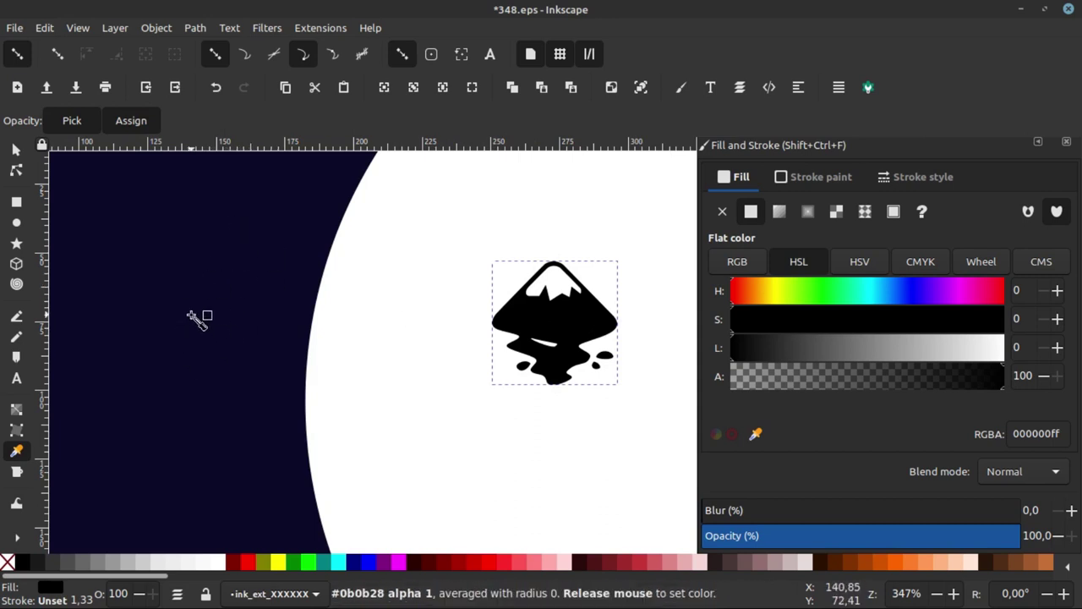
{"action": "scroll", "coordinate": [561, 321], "scroll_direction": "up", "scroll_amount": 2, "text": "ctrl"}
{"action": "scroll", "coordinate": [562, 315], "scroll_direction": "up", "scroll_amount": 5, "text": "ctrl"}
{"action": "scroll", "coordinate": [507, 304], "scroll_direction": "down", "scroll_amount": 7, "text": "ctrl"}
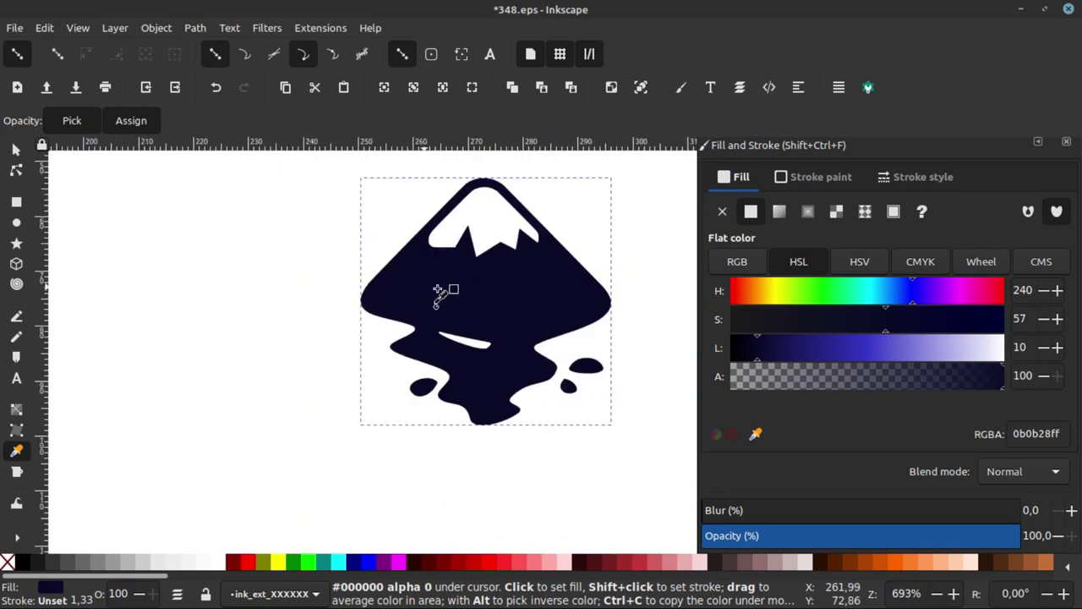
{"action": "scroll", "coordinate": [442, 292], "scroll_direction": "down", "scroll_amount": 2, "text": "ctrl"}
Return to the Selector and deselect the navy logo.
{"action": "left_click", "coordinate": [16, 149]}
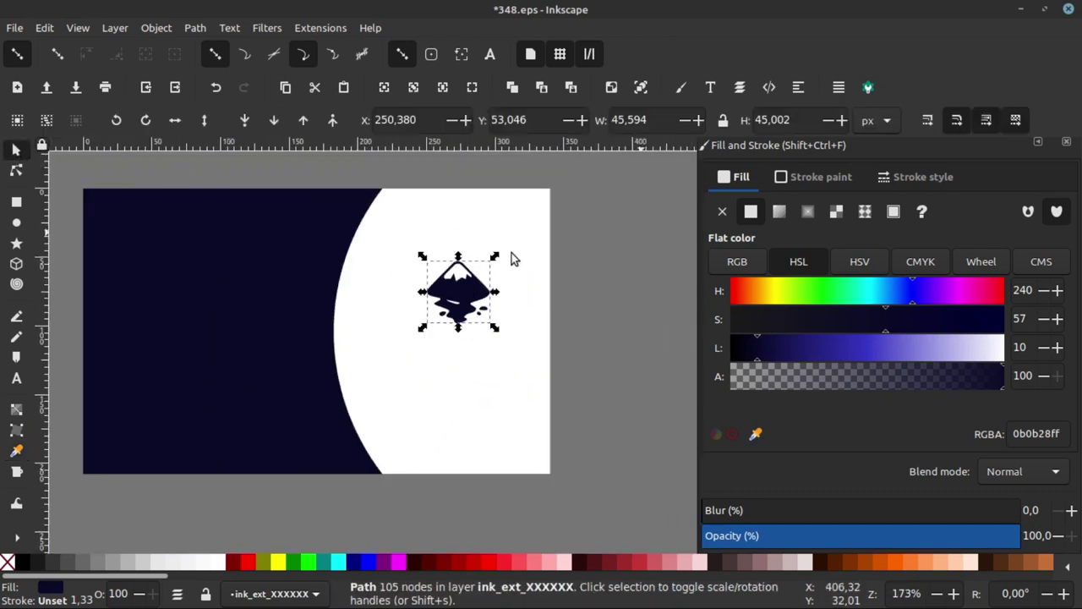
{"action": "left_click", "coordinate": [512, 258]}
{"action": "scroll", "coordinate": [507, 270], "scroll_direction": "down", "scroll_amount": 2, "text": "ctrl"}
{"action": "scroll", "coordinate": [499, 286], "scroll_direction": "up", "scroll_amount": 2, "text": "ctrl"}
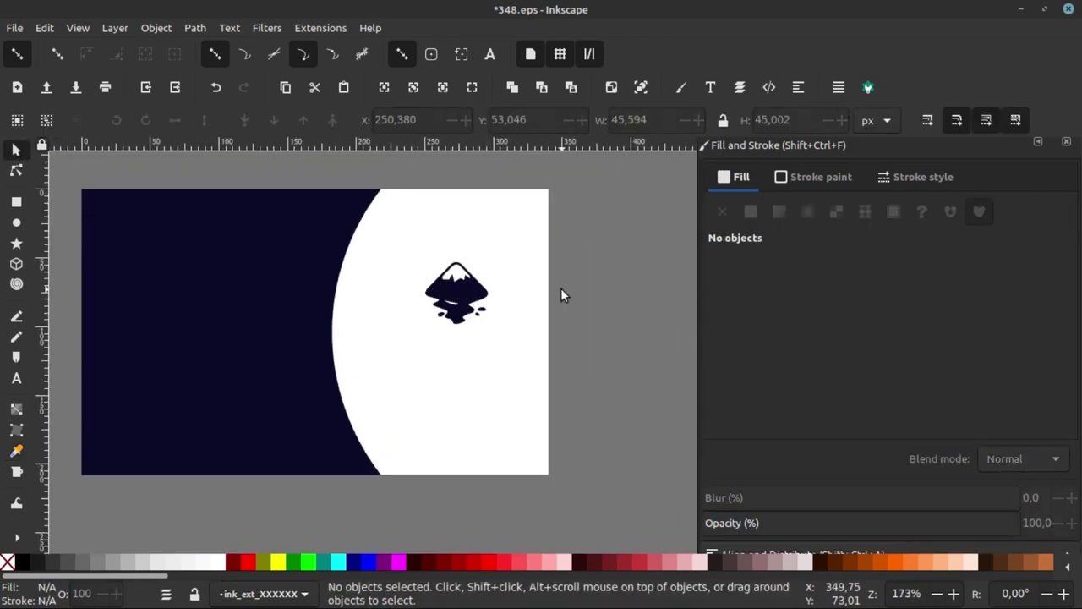
{"action": "scroll", "coordinate": [564, 295], "scroll_direction": "up", "scroll_amount": 2, "text": "ctrl"}
{"action": "scroll", "coordinate": [507, 296], "scroll_direction": "down", "scroll_amount": 3, "text": "ctrl"}
{"action": "scroll", "coordinate": [456, 304], "scroll_direction": "up", "scroll_amount": 2, "text": "ctrl"}
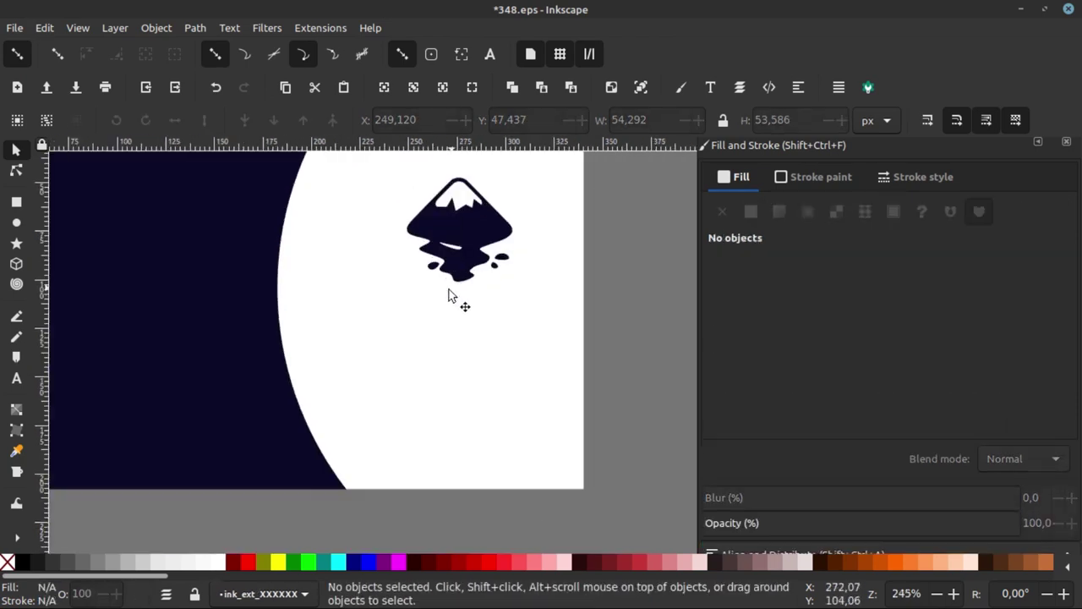
Create a new text object reading INKGIMP on the card.
{"action": "left_click", "coordinate": [17, 378]}
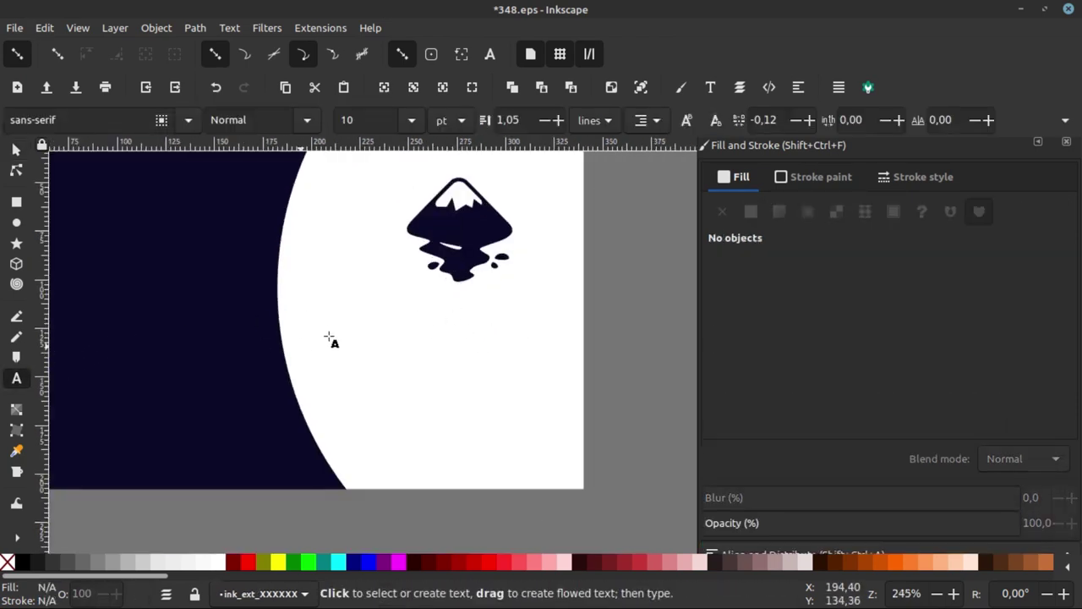
{"action": "left_click", "coordinate": [423, 378]}
{"action": "type", "text": "NKGIMP"}
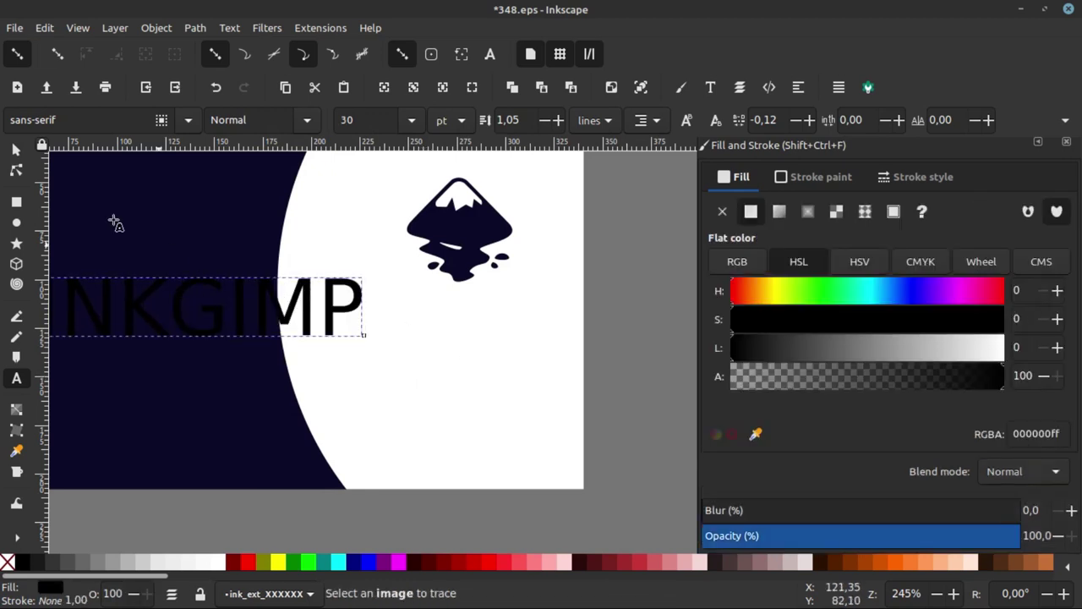
Shrink the INKGIMP text to about 68 × 12.6 px and centre it under the logo.
{"action": "left_click", "coordinate": [17, 152]}
{"action": "left_click_drag", "start_coordinate": [219, 321], "coordinate": [512, 343]}
{"action": "left_click_drag", "start_coordinate": [636, 287], "coordinate": [551, 322]}
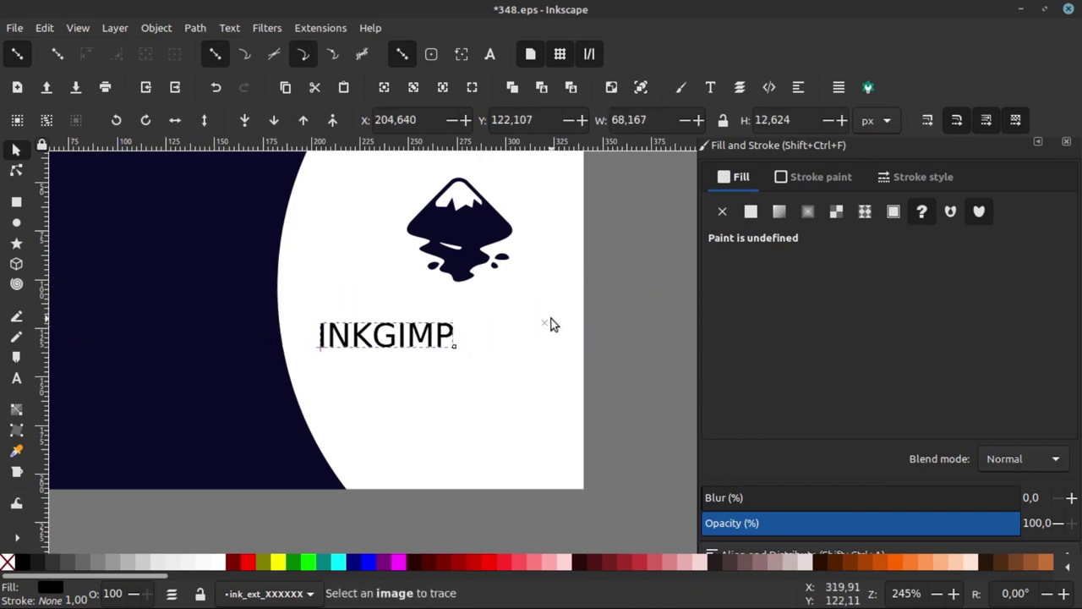
{"action": "left_click_drag", "start_coordinate": [384, 330], "coordinate": [458, 304]}
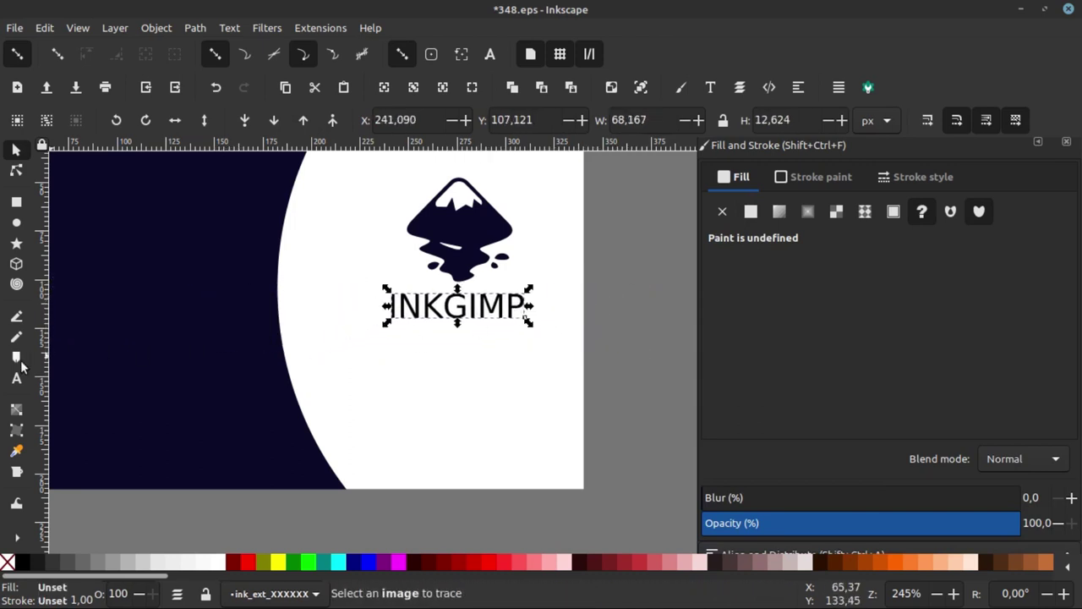
{"action": "key", "text": "t"}
{"action": "left_click", "coordinate": [443, 315]}
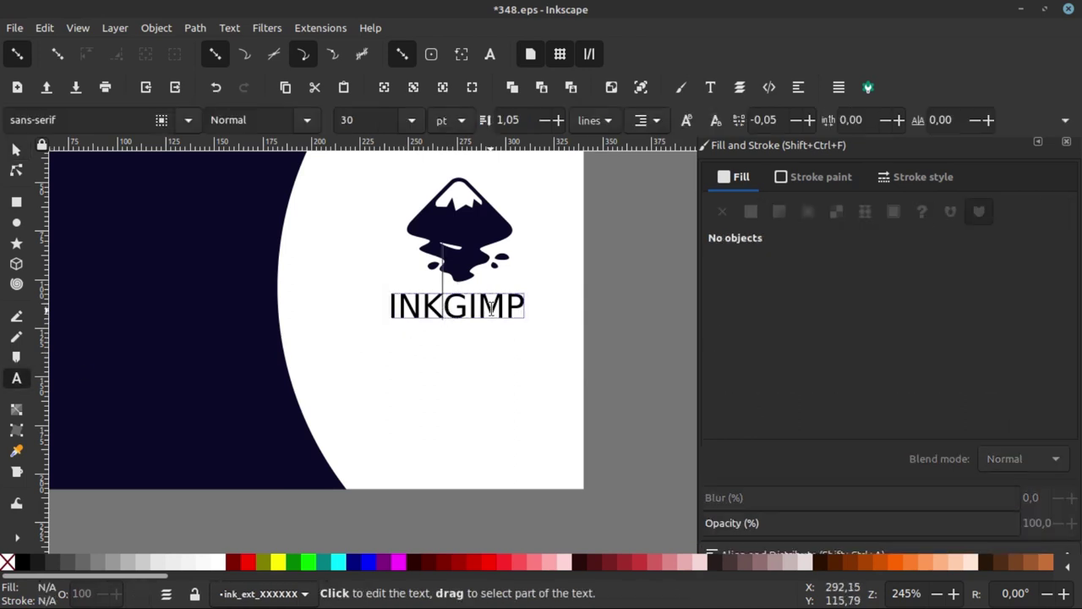
Set the whole INKGIMP text to the Roboto font.
{"action": "key", "text": "ctrl+a"}
{"action": "left_click_drag", "start_coordinate": [114, 119], "coordinate": [2, 121]}
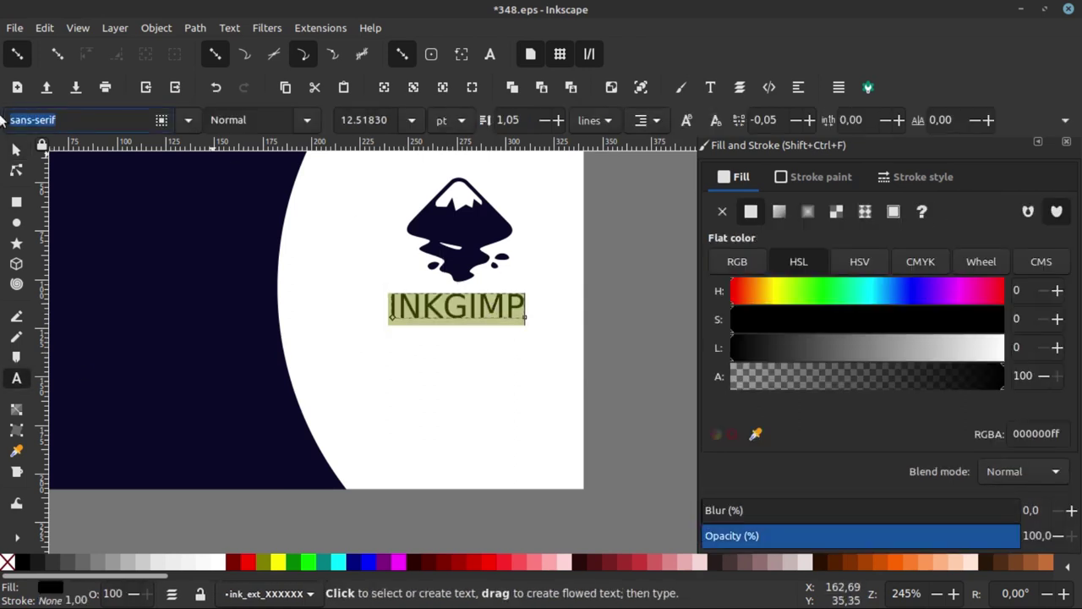
{"action": "type", "text": "ROB"}
{"action": "left_click", "coordinate": [26, 142]}
Make the letters INK Heavy weight.
{"action": "left_click", "coordinate": [461, 309]}
{"action": "scroll", "coordinate": [461, 309], "scroll_direction": "down", "scroll_amount": 1}
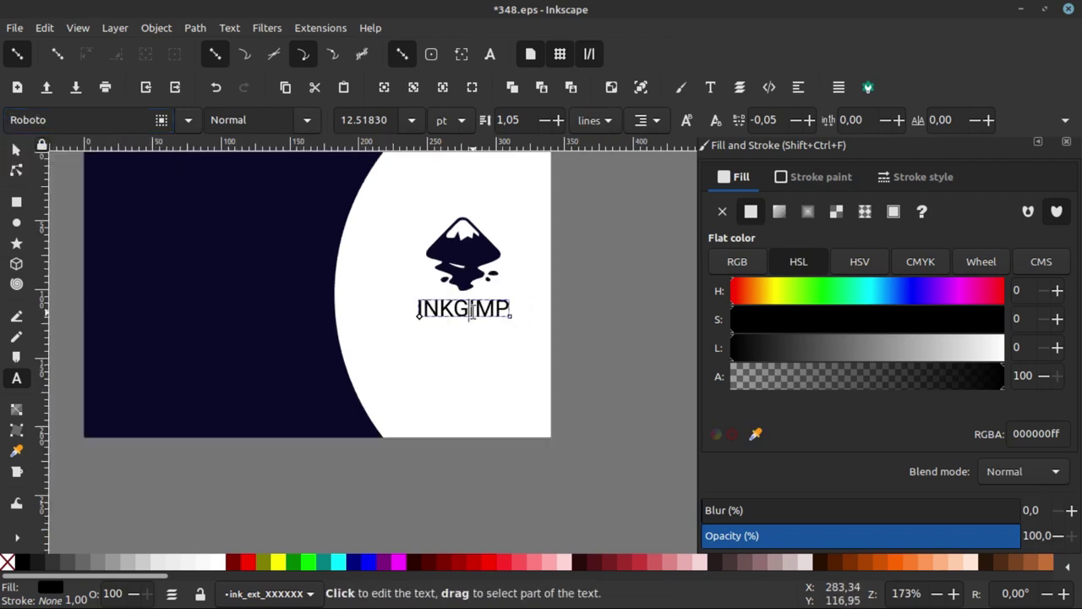
{"action": "scroll", "coordinate": [575, 316], "scroll_direction": "up", "scroll_amount": 3}
{"action": "left_click_drag", "start_coordinate": [420, 305], "coordinate": [310, 306]}
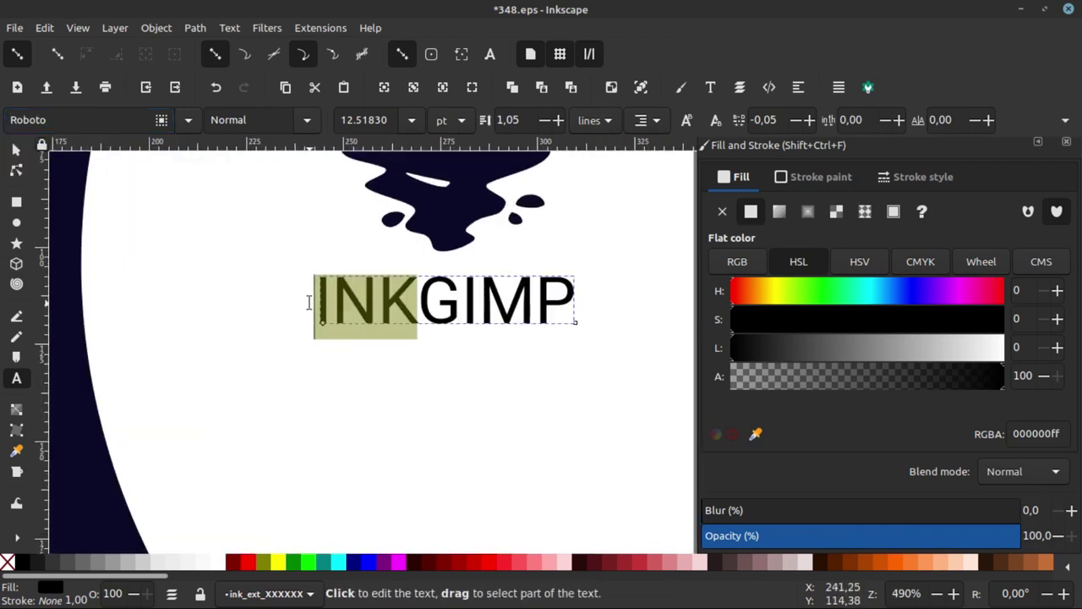
{"action": "left_click", "coordinate": [306, 126]}
{"action": "left_click", "coordinate": [237, 369]}
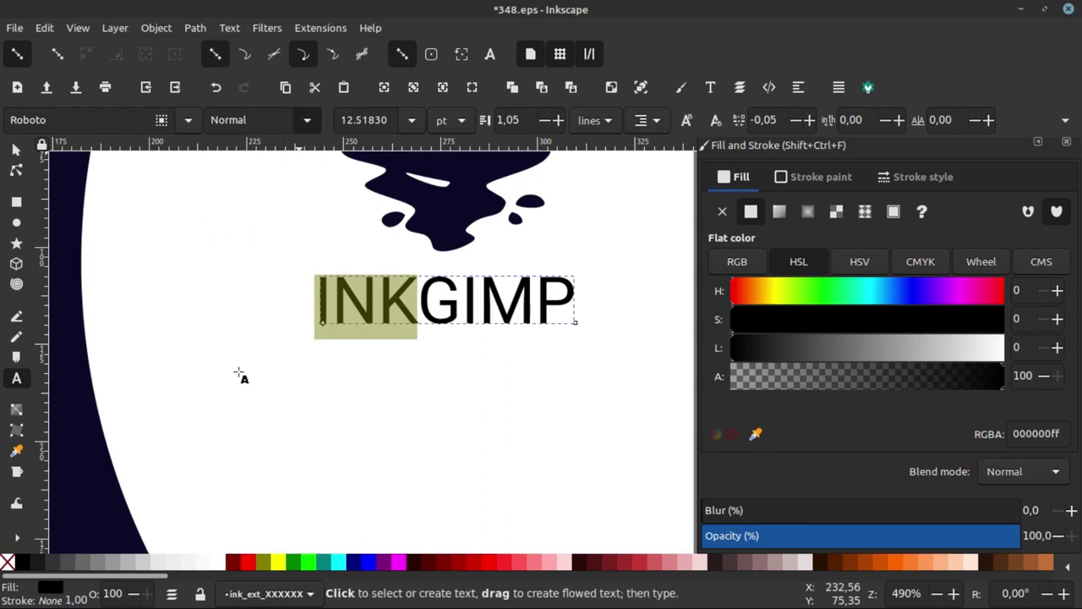
Make the letters GIMP Light weight.
{"action": "left_click", "coordinate": [460, 309]}
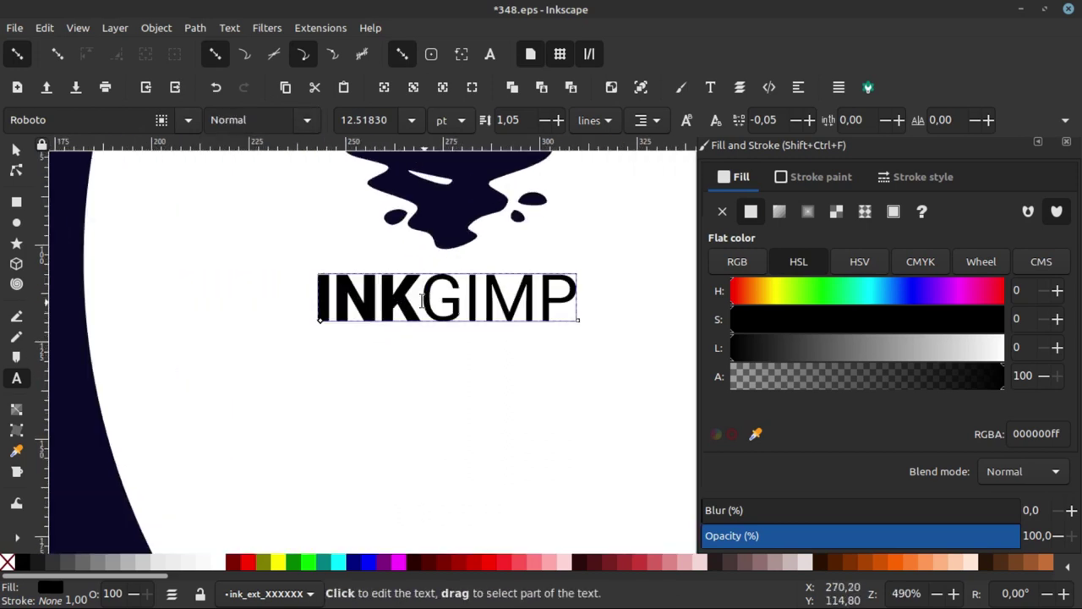
{"action": "left_click_drag", "start_coordinate": [421, 300], "coordinate": [623, 295]}
{"action": "left_click", "coordinate": [306, 120]}
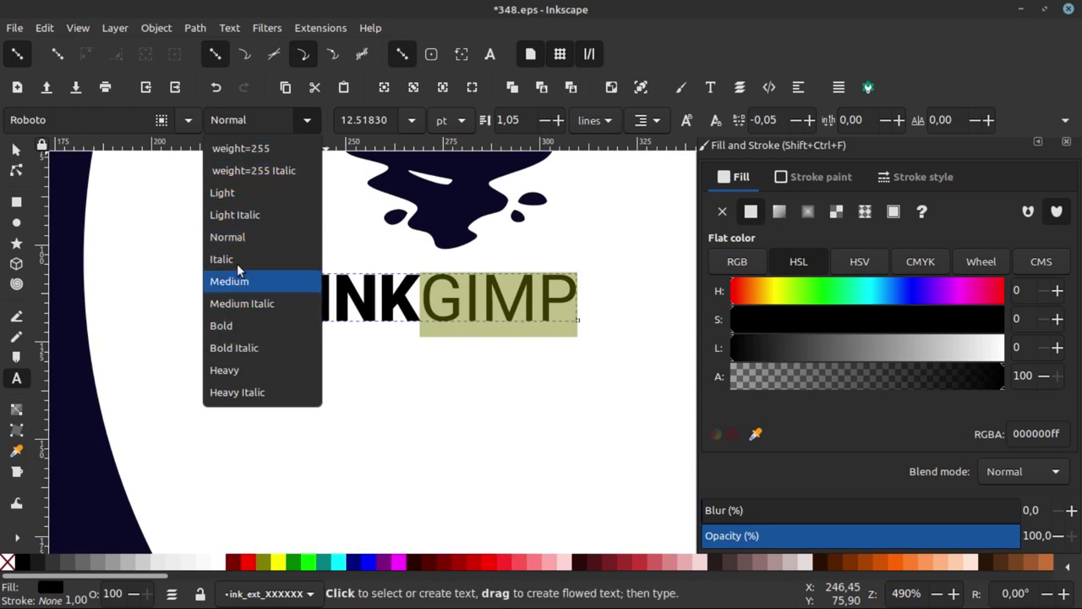
{"action": "left_click", "coordinate": [221, 193]}
{"action": "scroll", "coordinate": [321, 309], "scroll_direction": "down", "scroll_amount": 2}
{"action": "scroll", "coordinate": [513, 329], "scroll_direction": "down", "scroll_amount": 3}
{"action": "scroll", "coordinate": [509, 319], "scroll_direction": "up", "scroll_amount": 2}
{"action": "scroll", "coordinate": [498, 304], "scroll_direction": "up", "scroll_amount": 5}
{"action": "scroll", "coordinate": [441, 300], "scroll_direction": "up", "scroll_amount": 3}
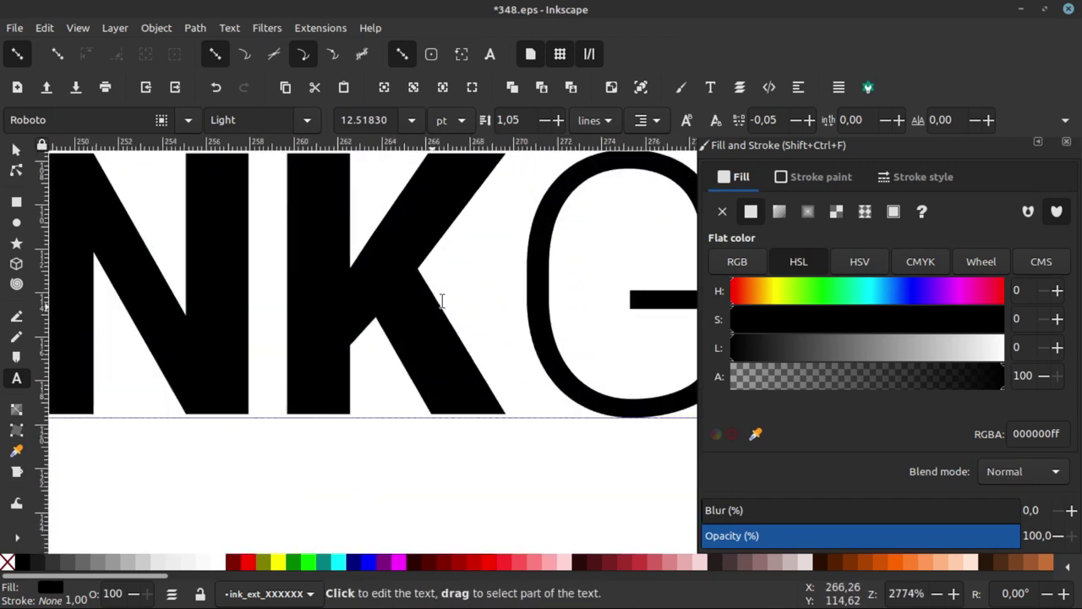
{"action": "scroll", "coordinate": [441, 300], "scroll_direction": "down", "scroll_amount": 3}
{"action": "scroll", "coordinate": [507, 296], "scroll_direction": "down", "scroll_amount": 3}
Fill the whole INKGIMP wordmark with navy 0b0b28 sampled from the background.
{"action": "triple_click", "coordinate": [529, 296]}
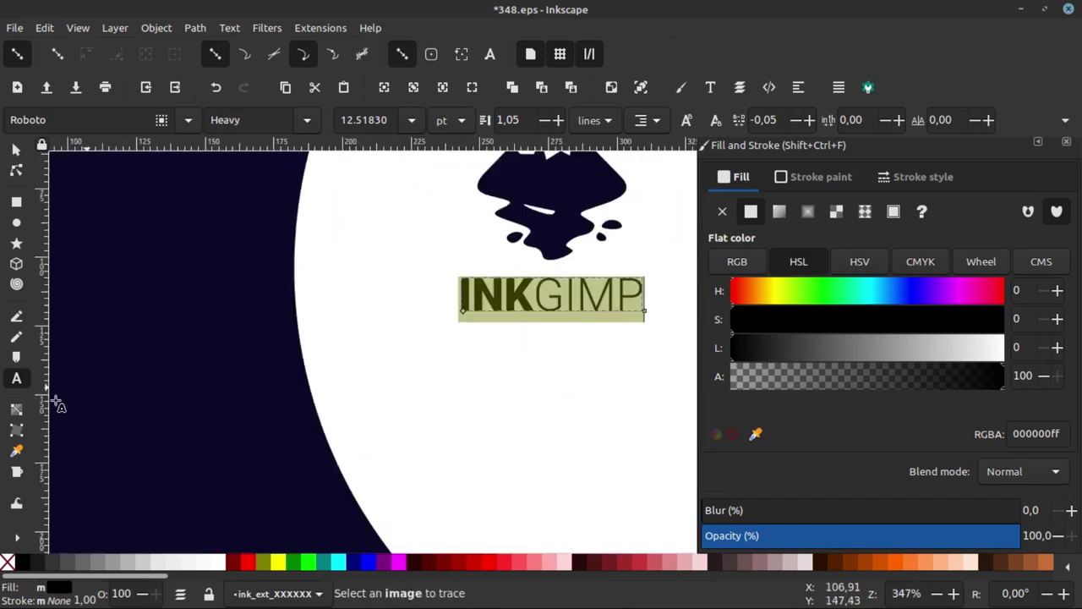
{"action": "left_click", "coordinate": [17, 453]}
{"action": "left_click", "coordinate": [194, 326]}
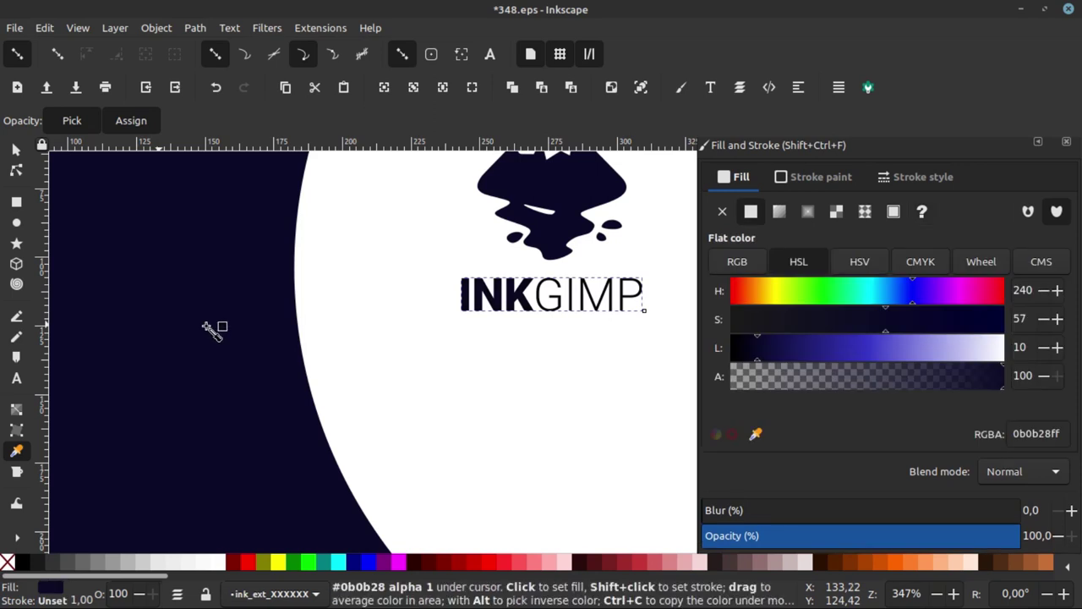
{"action": "scroll", "coordinate": [519, 295], "scroll_direction": "up", "scroll_amount": 4}
{"action": "scroll", "coordinate": [528, 296], "scroll_direction": "up", "scroll_amount": 2}
{"action": "scroll", "coordinate": [338, 357], "scroll_direction": "down", "scroll_amount": 6}
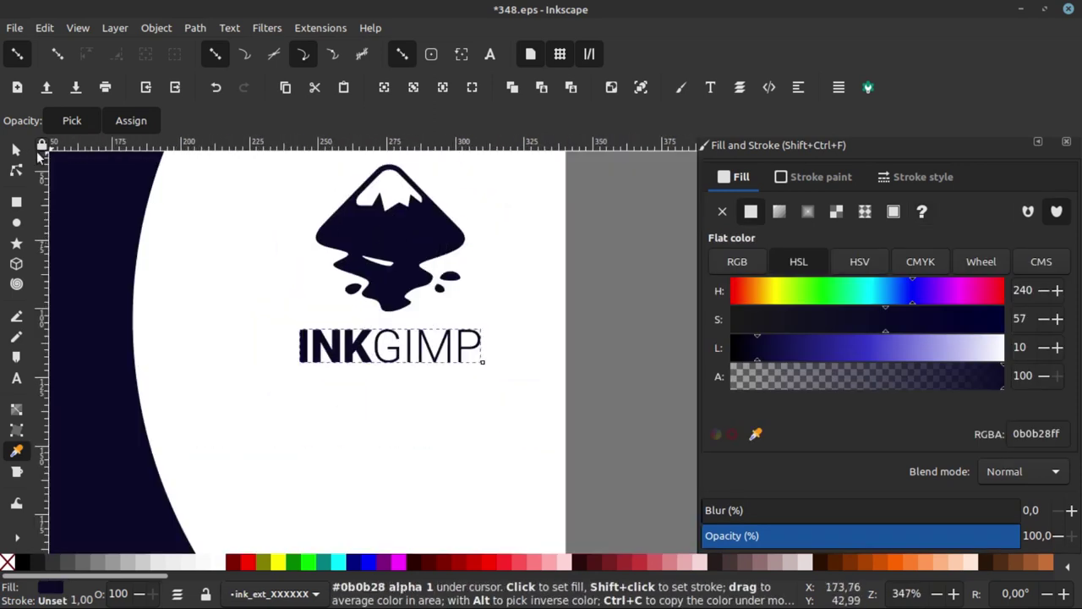
{"action": "key", "text": "s"}
{"action": "scroll", "coordinate": [597, 275], "scroll_direction": "down", "scroll_amount": 3}
{"action": "left_click", "coordinate": [643, 294]}
{"action": "scroll", "coordinate": [508, 314], "scroll_direction": "up", "scroll_amount": 4}
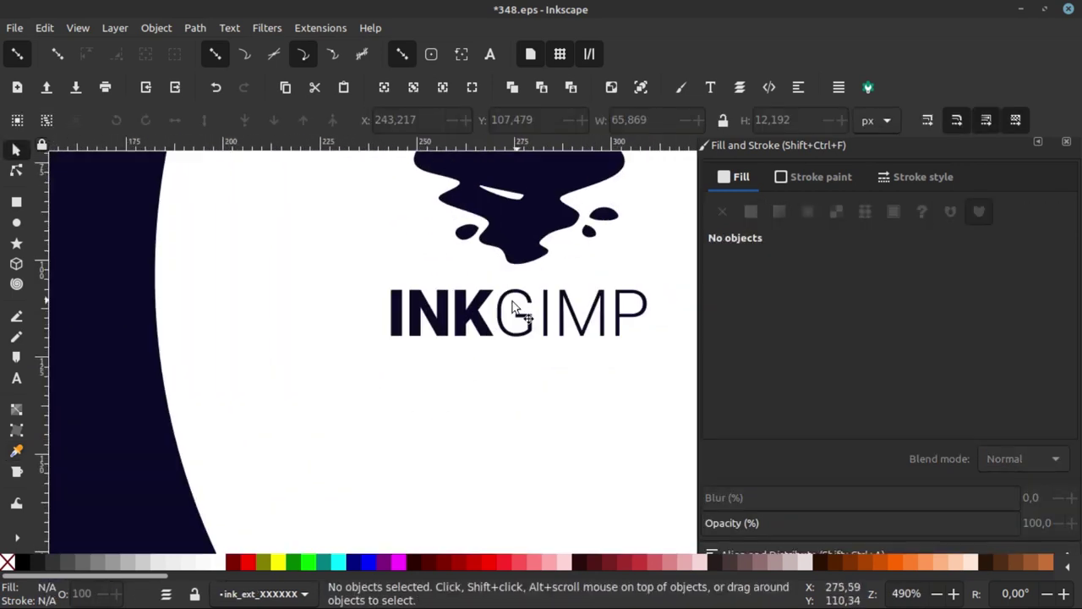
{"action": "scroll", "coordinate": [503, 320], "scroll_direction": "down", "scroll_amount": 2}
Type a new text line reading PRODUCTION below the INKGIMP wordmark.
{"action": "left_click", "coordinate": [16, 380]}
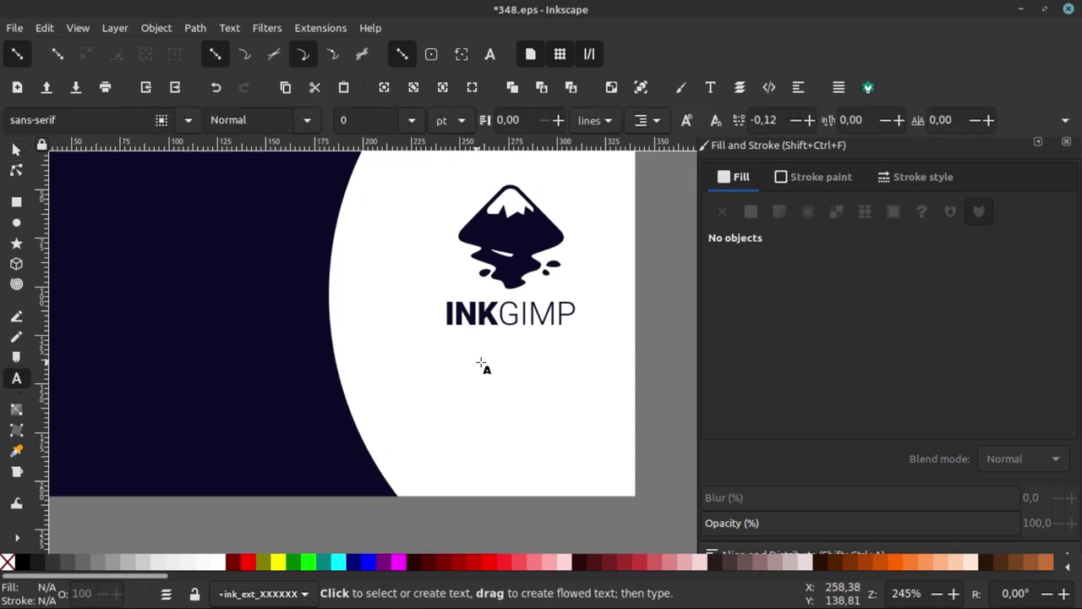
{"action": "scroll", "coordinate": [488, 359], "scroll_direction": "up", "scroll_amount": 3}
{"action": "left_click", "coordinate": [403, 332]}
{"action": "left_click", "coordinate": [440, 381]}
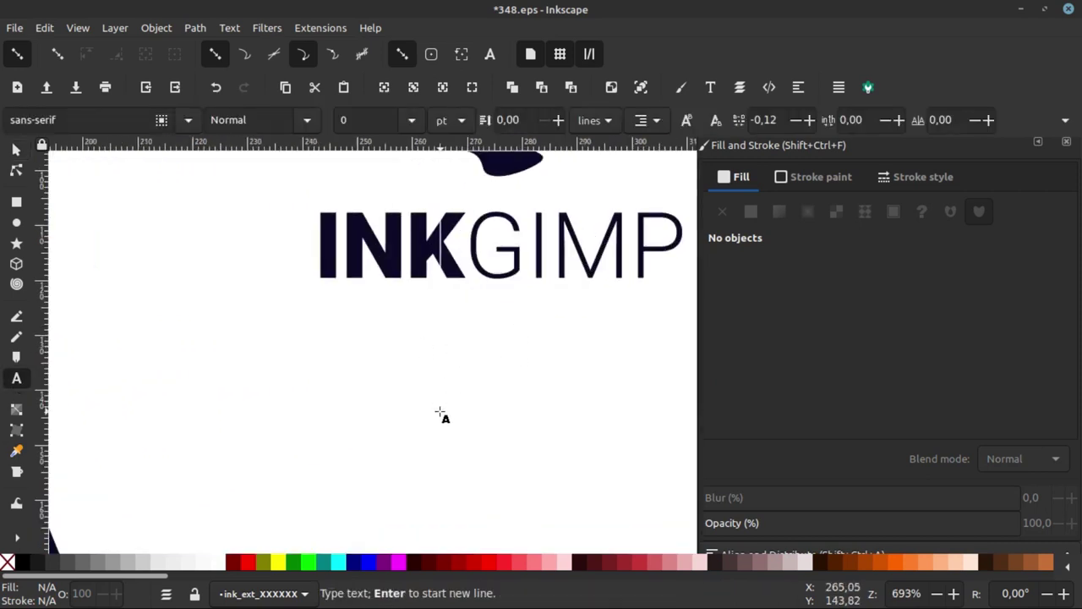
{"action": "type", "text": "P"}
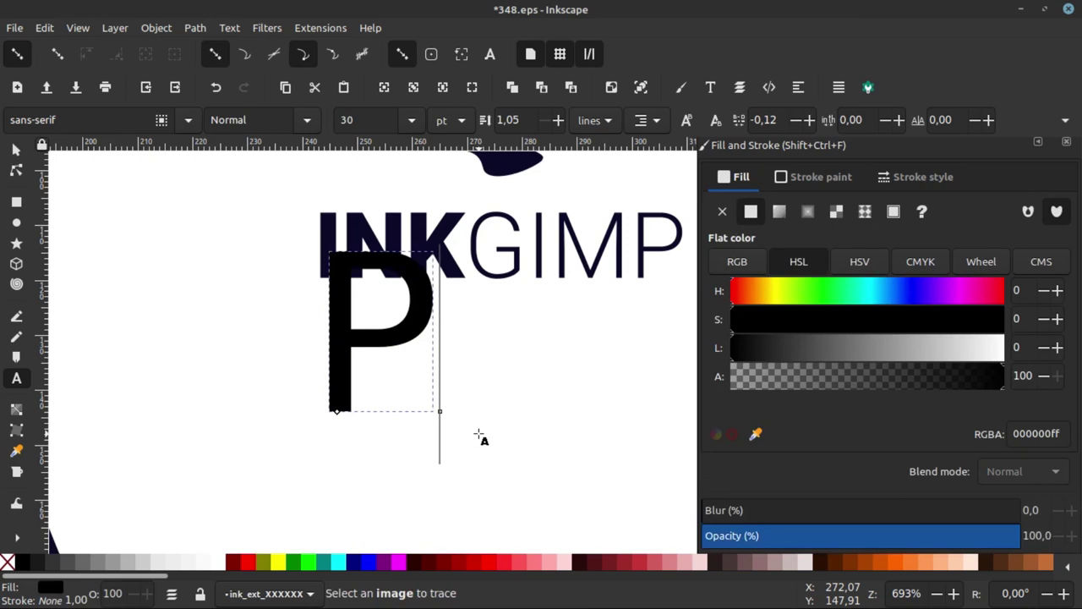
{"action": "type", "text": "RODUCTION"}
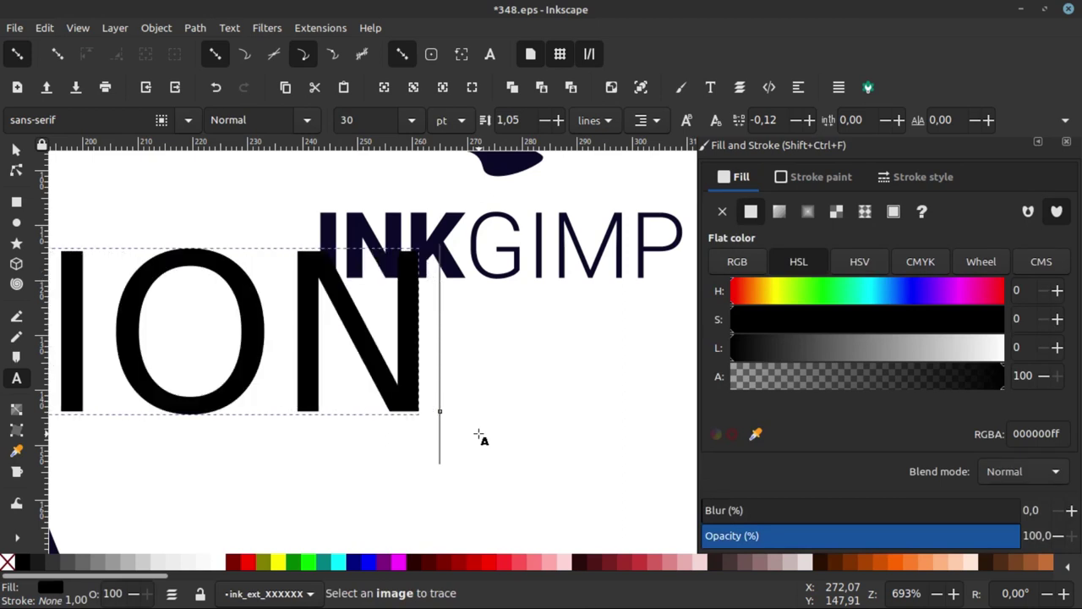
Set the PRODUCTION text to 10 pt.
{"action": "key", "text": "ctrl+a"}
{"action": "scroll", "coordinate": [479, 437], "scroll_direction": "down", "scroll_amount": 1}
{"action": "scroll", "coordinate": [563, 395], "scroll_direction": "down", "scroll_amount": 3}
{"action": "left_click", "coordinate": [473, 401]}
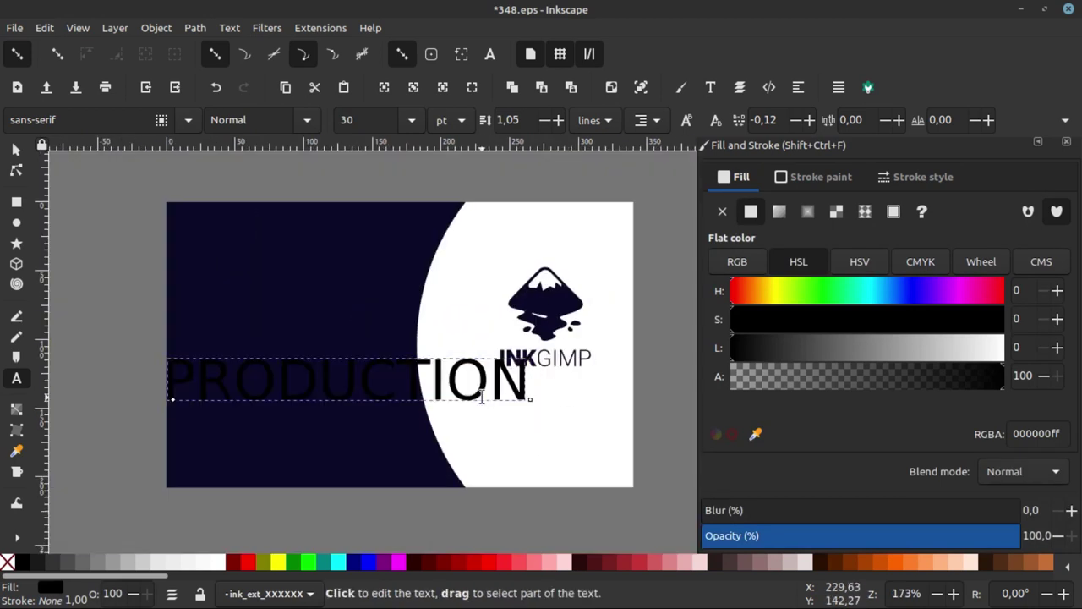
{"action": "key", "text": "ctrl+a"}
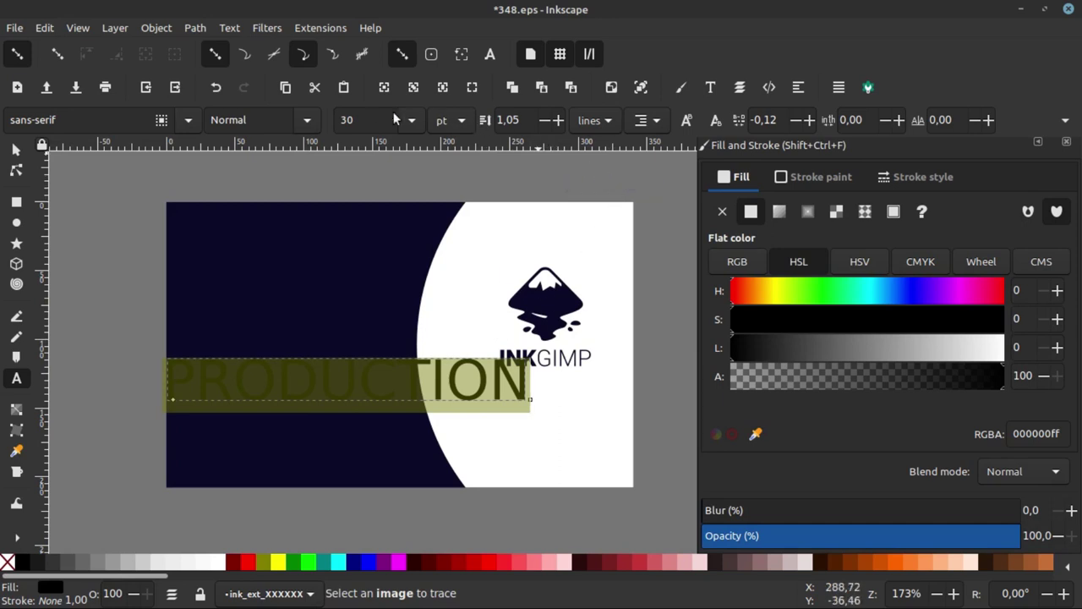
{"action": "type", "text": "10"}
{"action": "key", "text": "Return"}
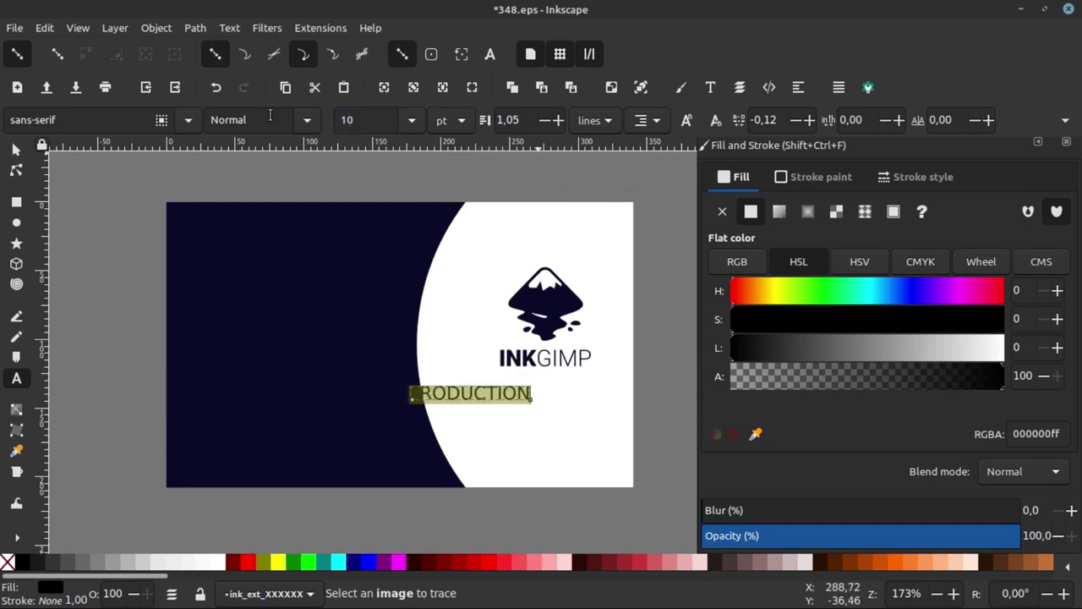
Move PRODUCTION up beneath the INKGIMP wordmark.
{"action": "left_click", "coordinate": [15, 150]}
{"action": "scroll", "coordinate": [533, 427], "scroll_direction": "up", "scroll_amount": 1}
{"action": "scroll", "coordinate": [514, 429], "scroll_direction": "up", "scroll_amount": 1}
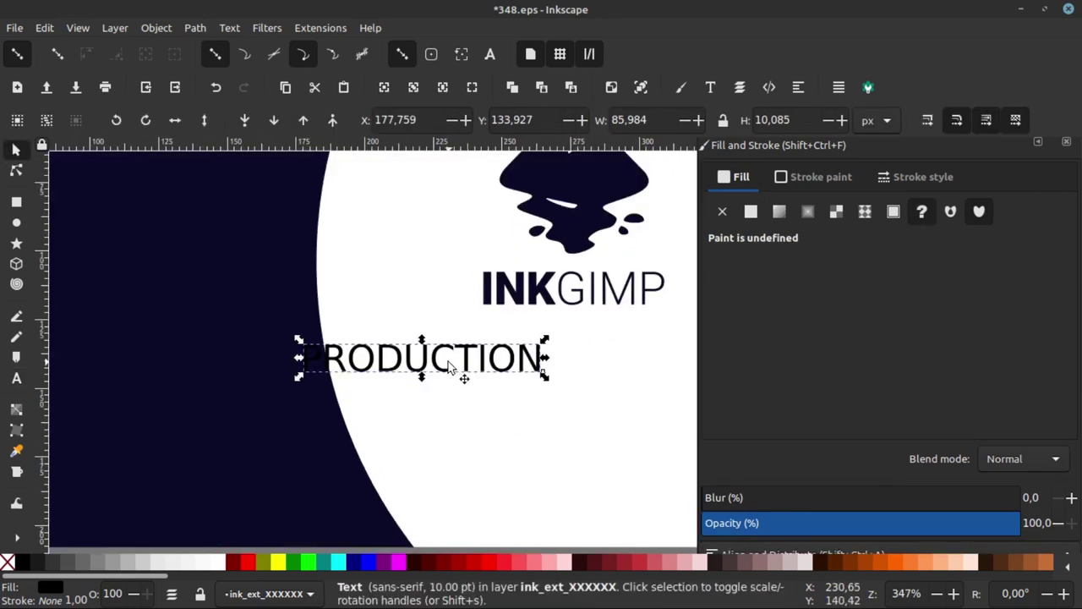
{"action": "left_click_drag", "start_coordinate": [450, 372], "coordinate": [534, 352]}
{"action": "key", "text": "5"}
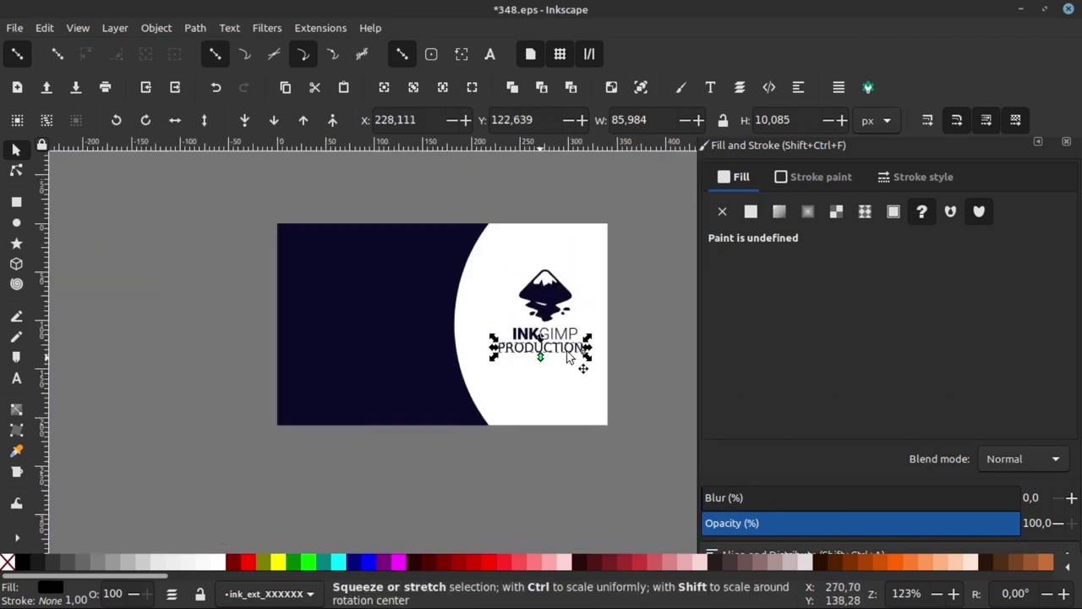
{"action": "key", "text": "grave"}
Set PRODUCTION to 5 pt and widen its letter spacing to 1.19.
{"action": "double_click", "coordinate": [532, 342]}
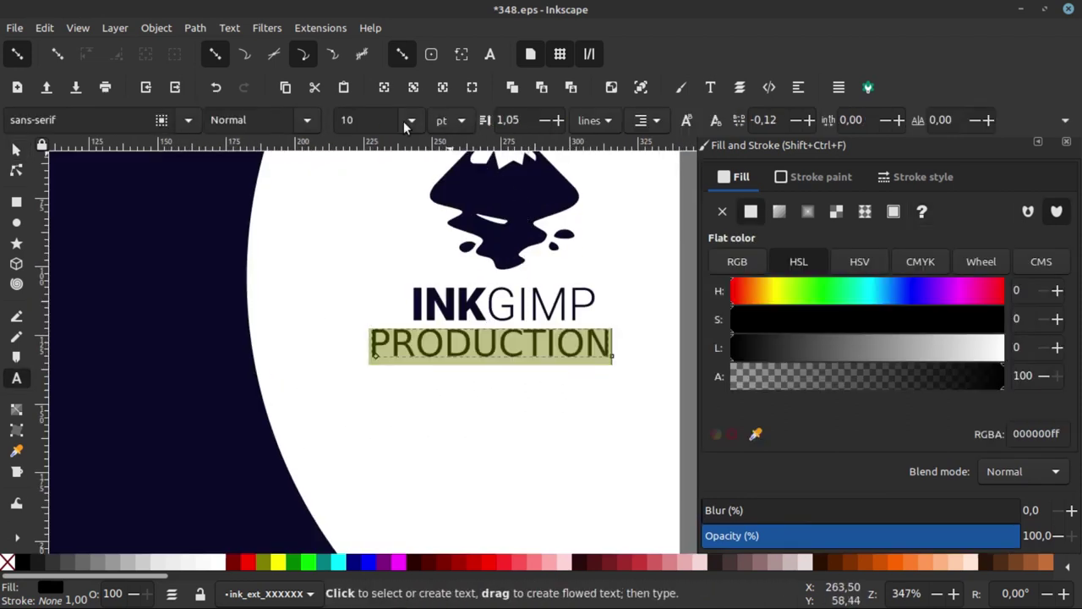
{"action": "type", "text": "5"}
{"action": "key", "text": "Return"}
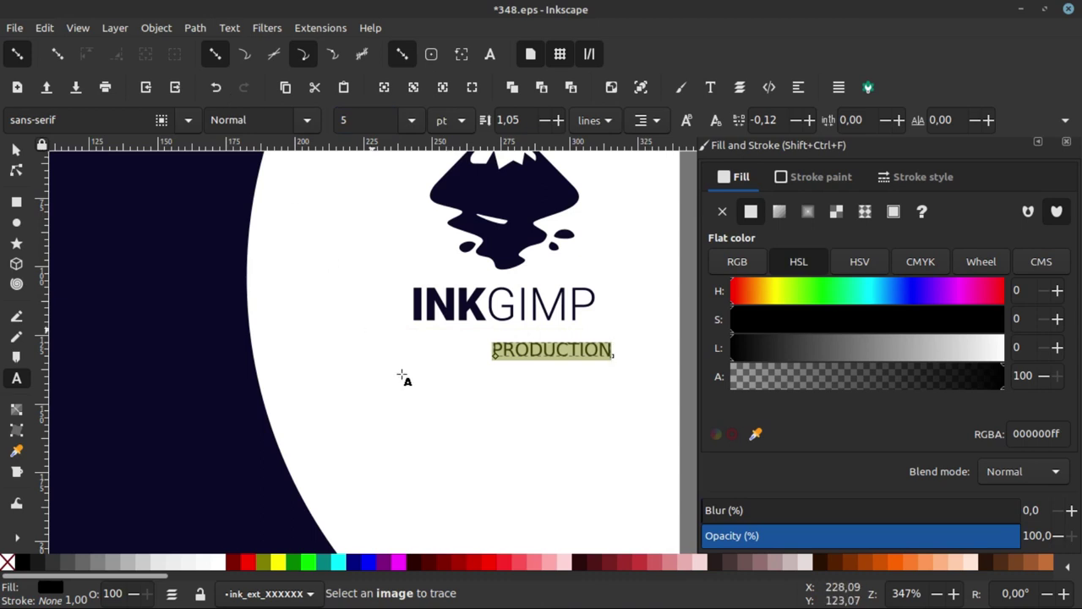
{"action": "double_click", "coordinate": [547, 351]}
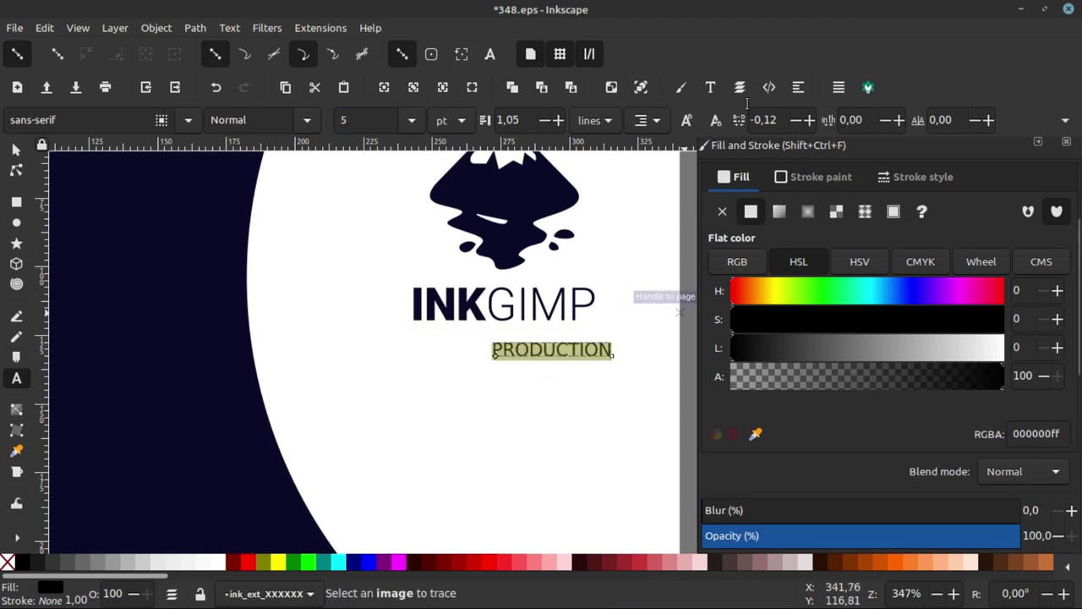
{"action": "left_click", "coordinate": [810, 121]}
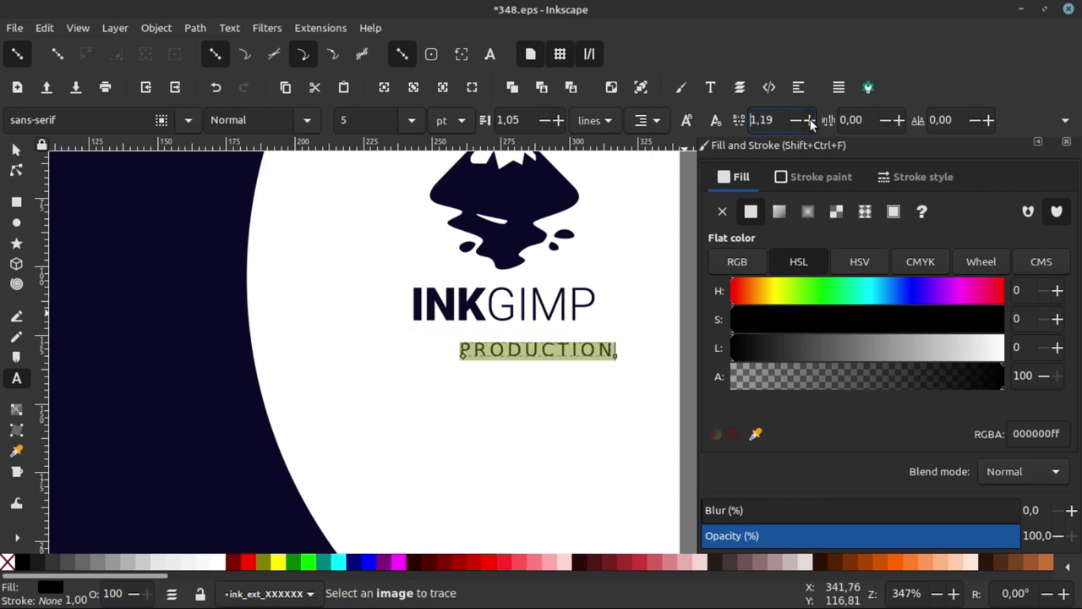
Move PRODUCTION under INKGIMP and scale it down proportionally.
{"action": "left_click", "coordinate": [16, 150]}
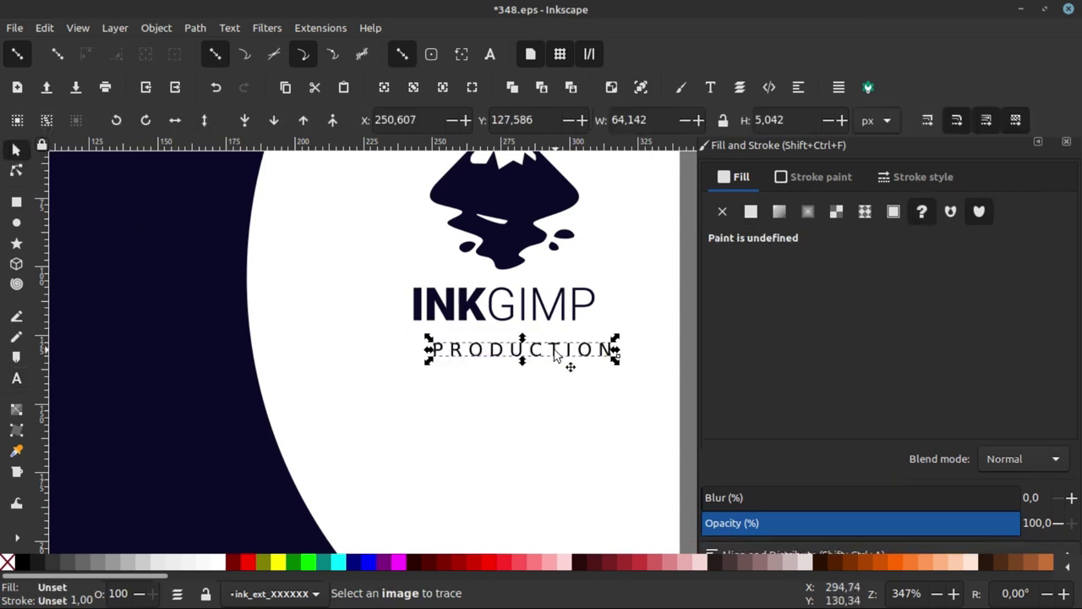
{"action": "scroll", "coordinate": [532, 351], "scroll_direction": "up", "scroll_amount": 1}
{"action": "left_click_drag", "start_coordinate": [515, 356], "coordinate": [495, 341]}
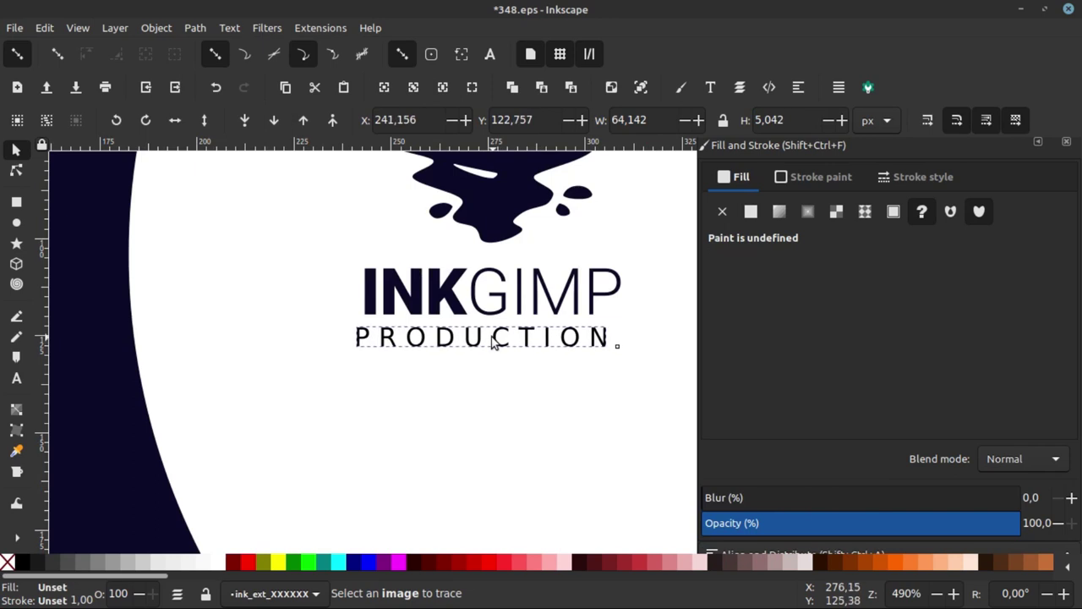
{"action": "scroll", "coordinate": [606, 357], "scroll_direction": "up", "scroll_amount": 2}
{"action": "left_click_drag", "start_coordinate": [623, 347], "coordinate": [432, 330]}
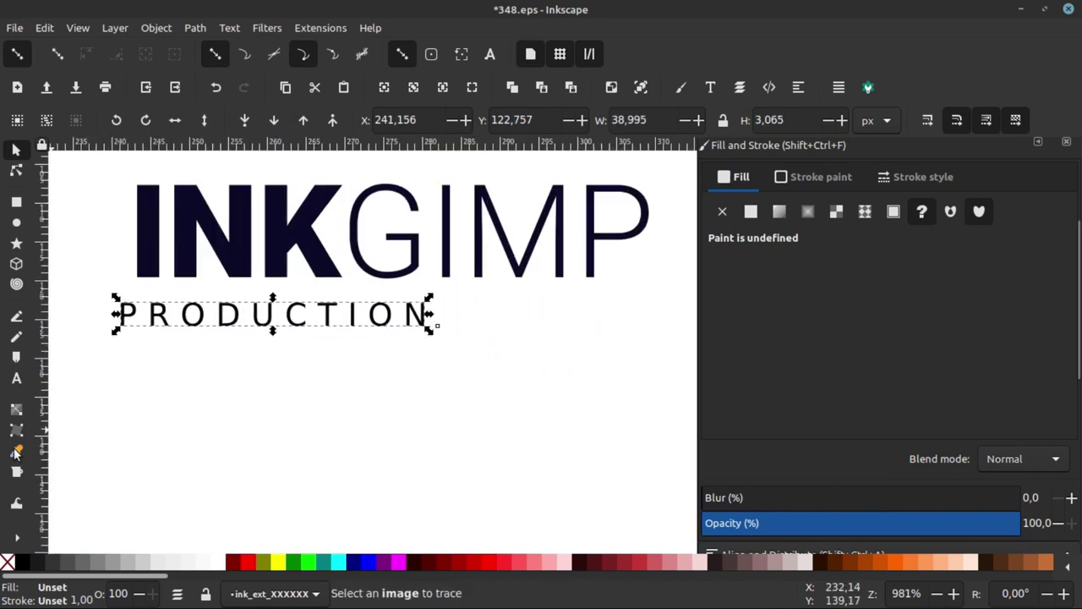
Set PRODUCTION's letter spacing to 5, then tighten it to 3.
{"action": "left_click", "coordinate": [229, 326]}
{"action": "key", "text": "ctrl+a"}
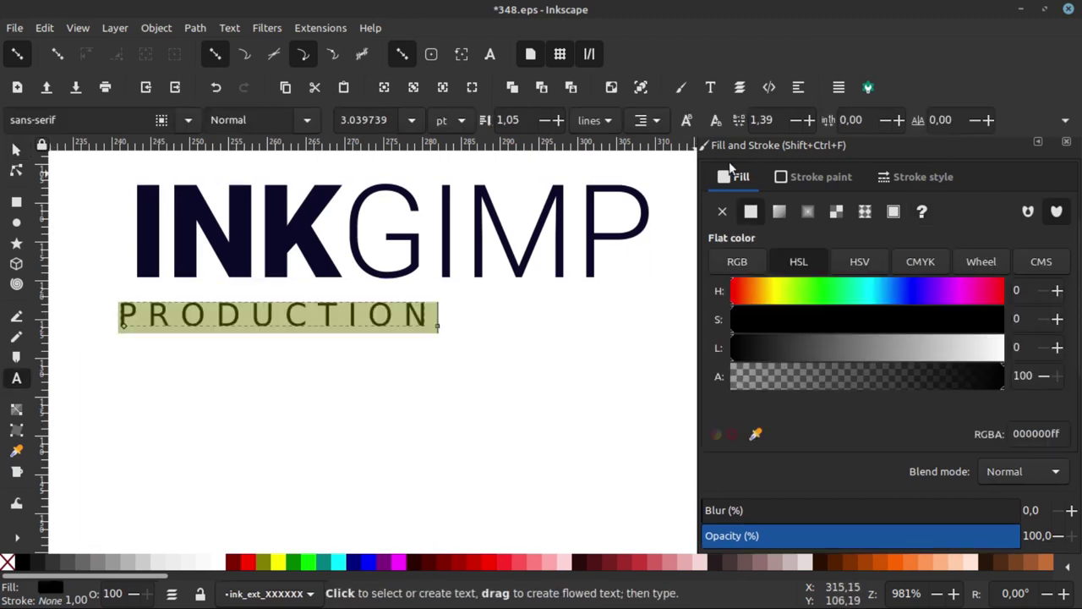
{"action": "type", "text": "5"}
{"action": "key", "text": "Return"}
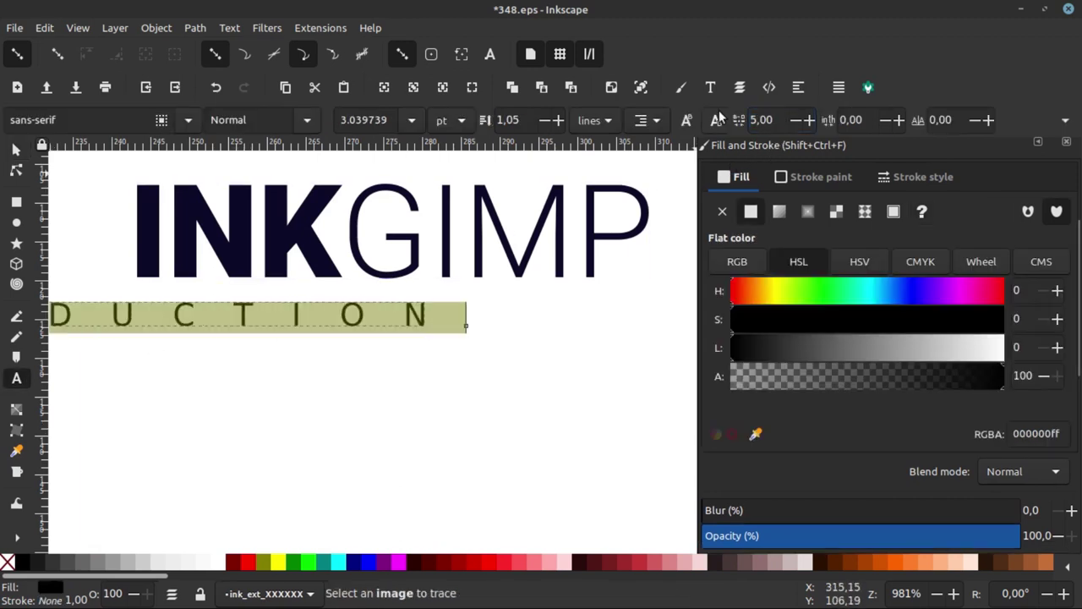
{"action": "scroll", "coordinate": [418, 367], "scroll_direction": "down", "scroll_amount": 2, "text": "ctrl"}
{"action": "type", "text": "3"}
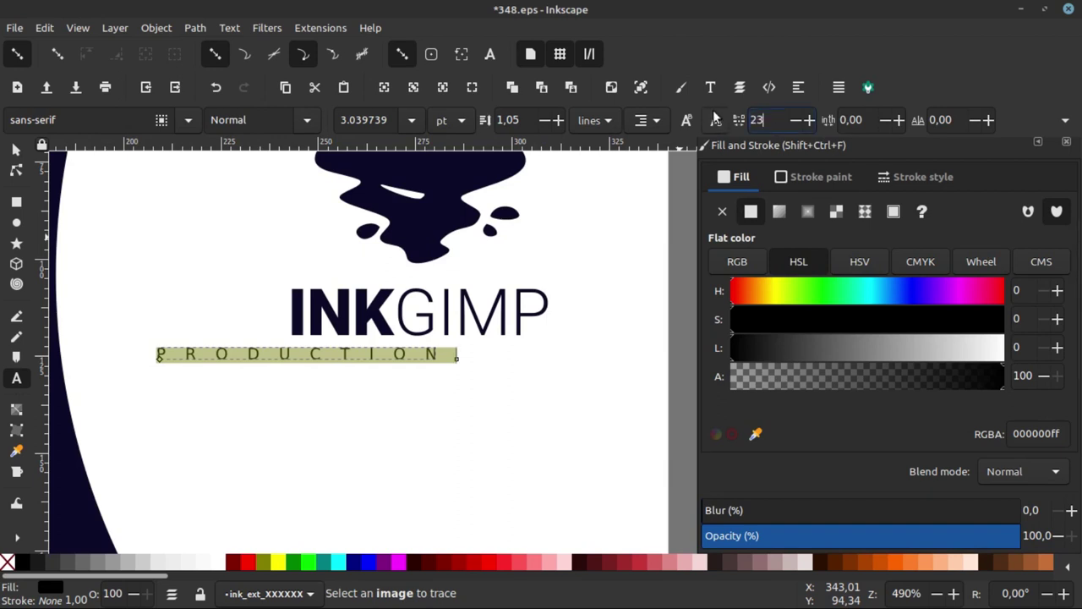
{"action": "key", "text": "Return"}
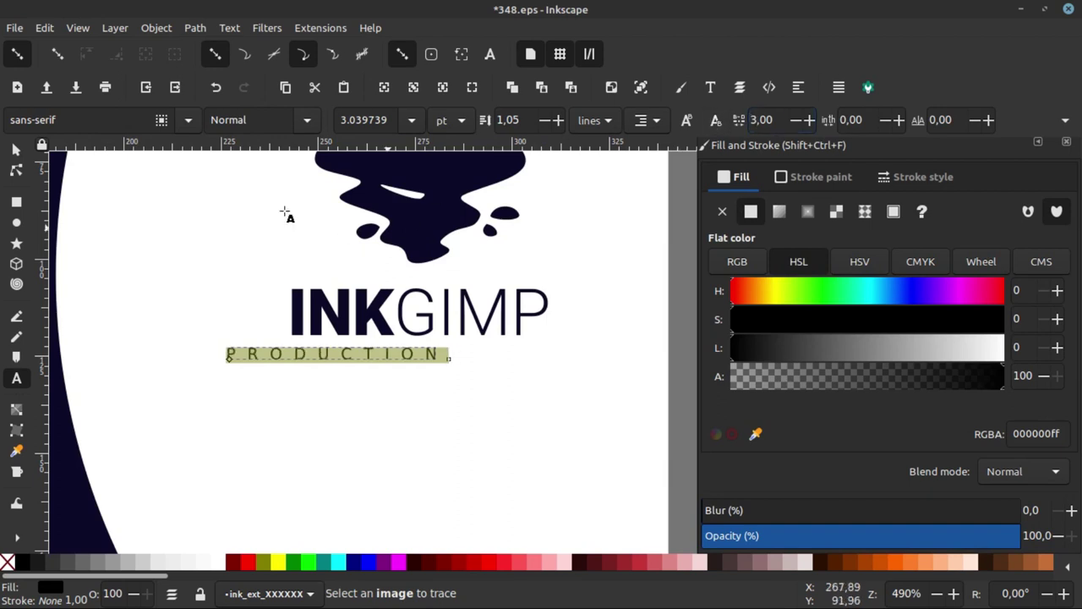
{"action": "left_click", "coordinate": [17, 150]}
Centre the ink blob, INKGIMP and PRODUCTION with Align's Center on vertical axis.
{"action": "left_click", "coordinate": [379, 310], "text": "shift"}
{"action": "left_click", "coordinate": [436, 213], "text": "shift"}
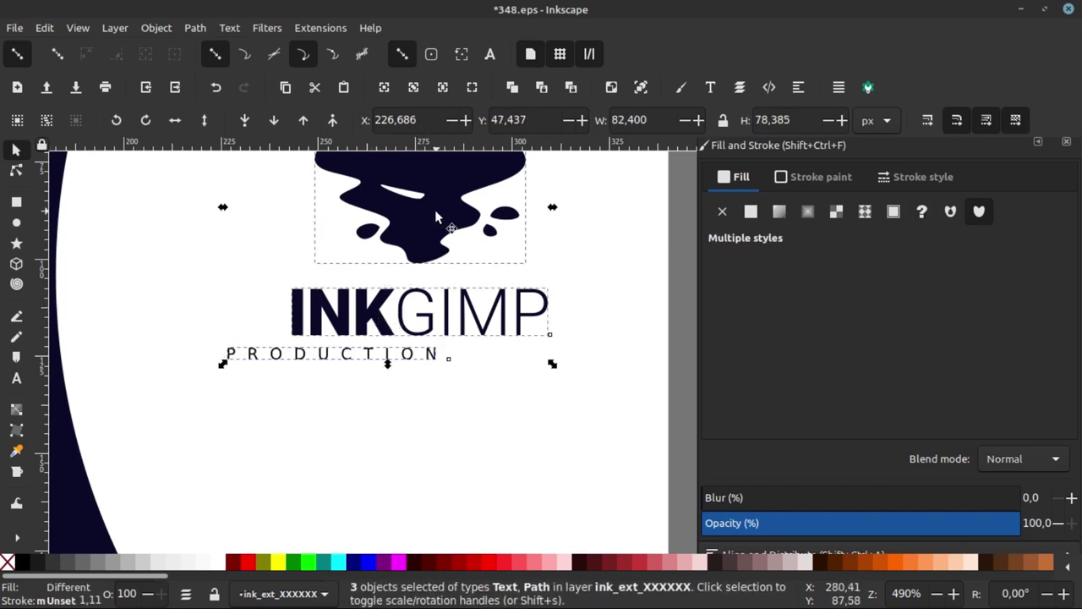
{"action": "left_click", "coordinate": [797, 87]}
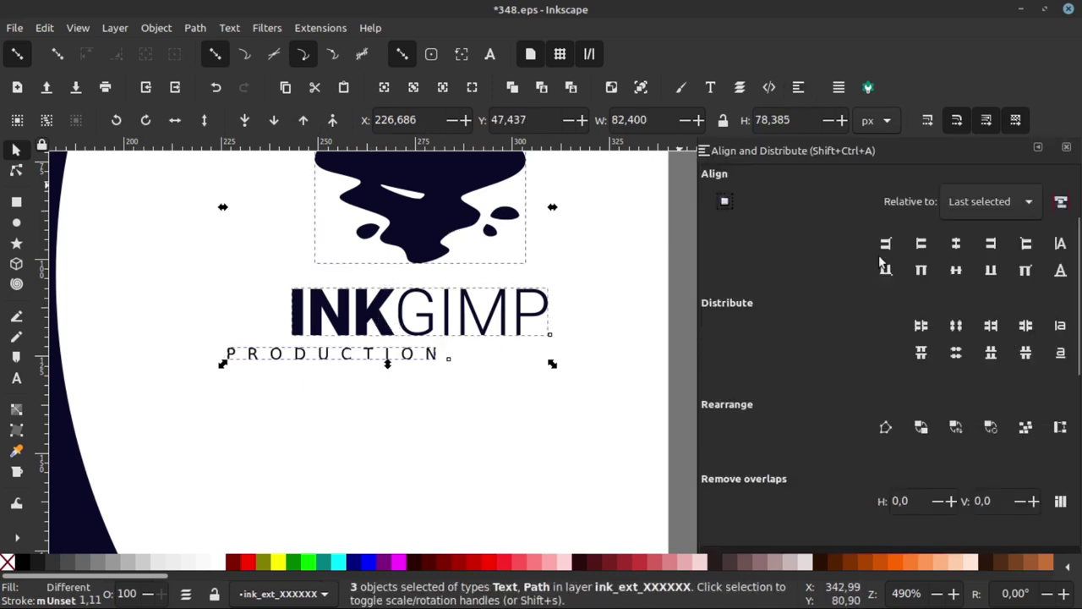
{"action": "left_click", "coordinate": [955, 243]}
{"action": "scroll", "coordinate": [612, 330], "scroll_direction": "down", "scroll_amount": 2}
{"action": "scroll", "coordinate": [564, 331], "scroll_direction": "down", "scroll_amount": 2}
{"action": "scroll", "coordinate": [499, 330], "scroll_direction": "up", "scroll_amount": 1}
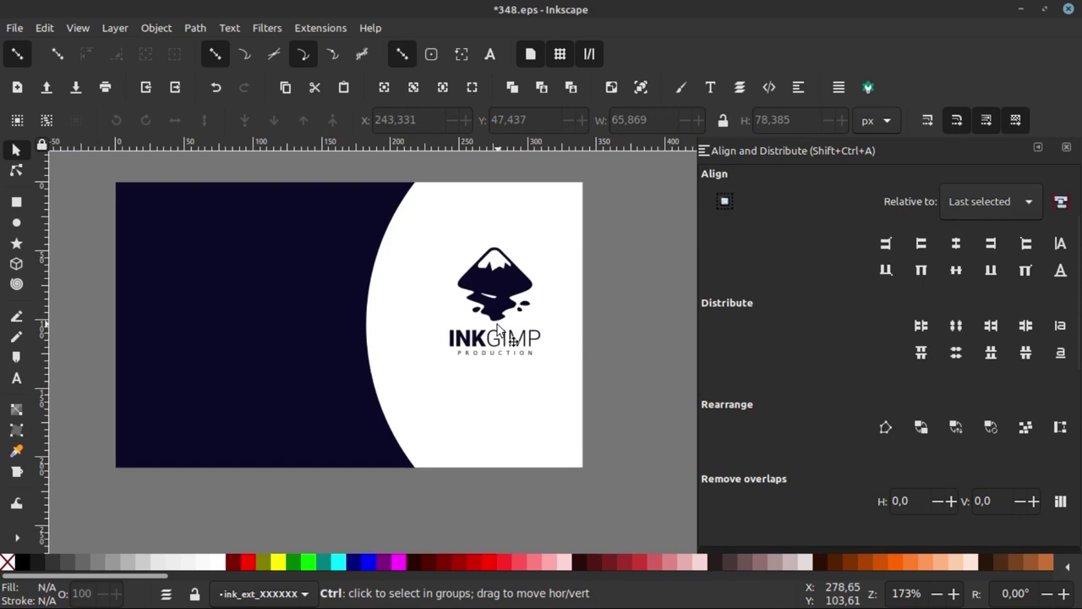
{"action": "scroll", "coordinate": [499, 330], "scroll_direction": "down", "scroll_amount": 3}
{"action": "scroll", "coordinate": [553, 282], "scroll_direction": "down", "scroll_amount": 2}
{"action": "scroll", "coordinate": [490, 350], "scroll_direction": "up", "scroll_amount": 2}
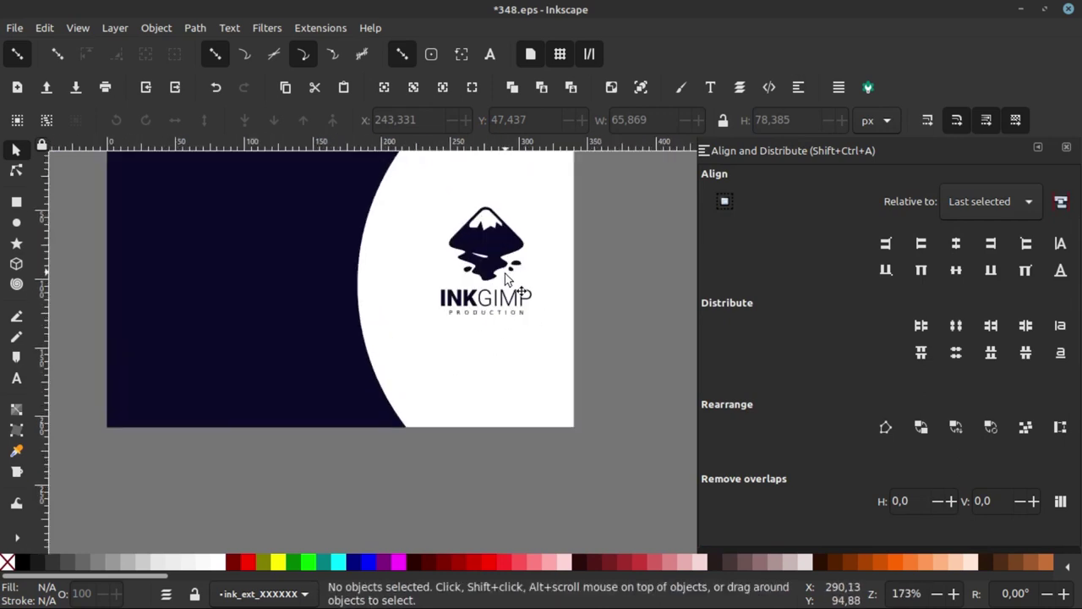
{"action": "scroll", "coordinate": [655, 271], "scroll_direction": "down", "scroll_amount": 2}
{"action": "scroll", "coordinate": [431, 213], "scroll_direction": "up", "scroll_amount": 1}
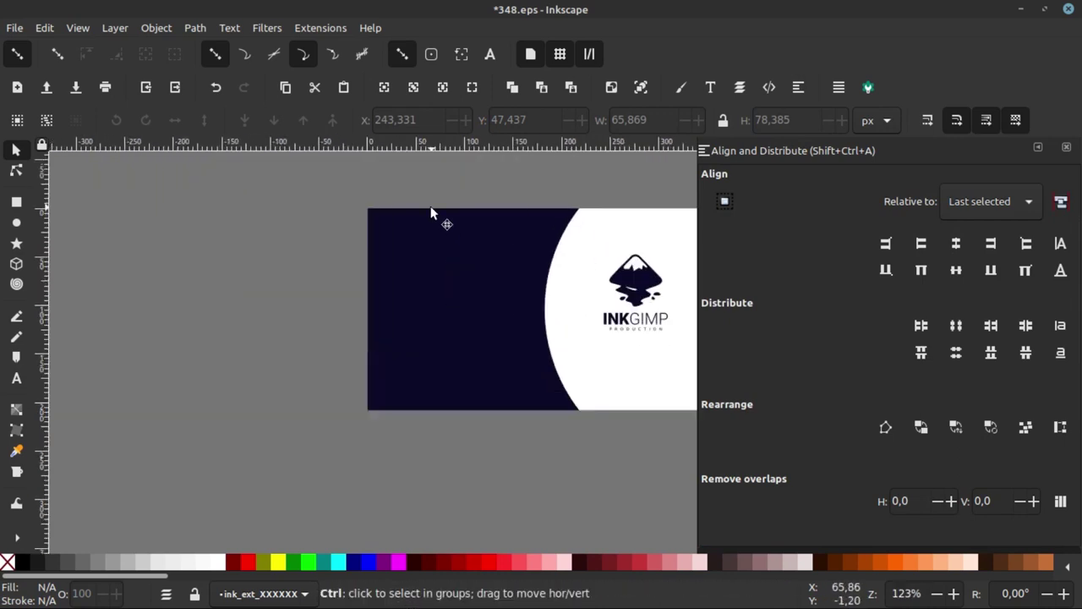
{"action": "scroll", "coordinate": [431, 213], "scroll_direction": "up", "scroll_amount": 1}
{"action": "scroll", "coordinate": [279, 258], "scroll_direction": "down", "scroll_amount": 2}
{"action": "scroll", "coordinate": [364, 252], "scroll_direction": "up", "scroll_amount": 2}
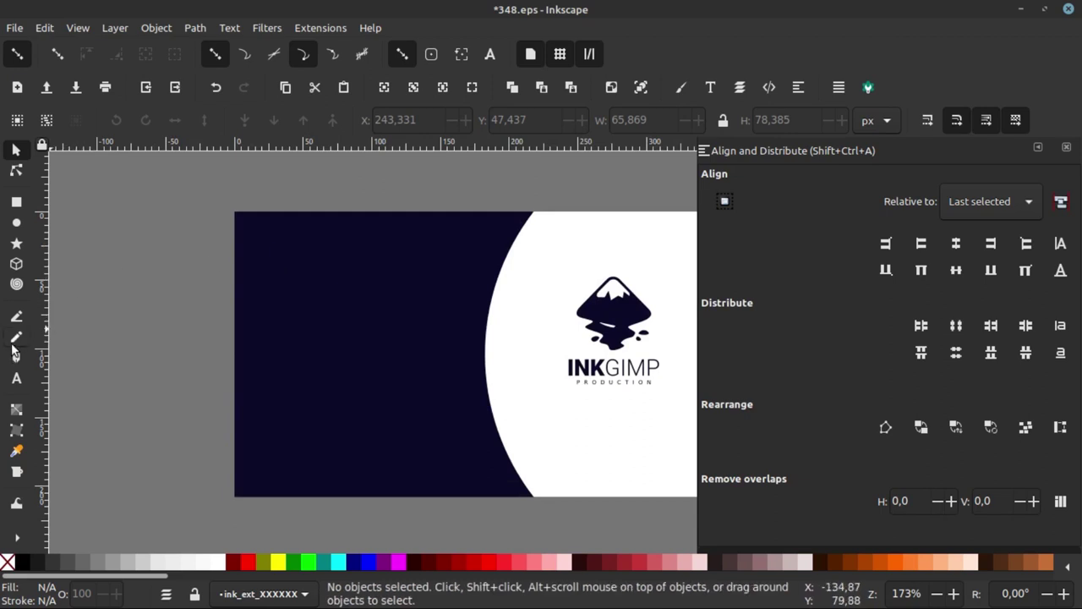
{"action": "left_click", "coordinate": [15, 379]}
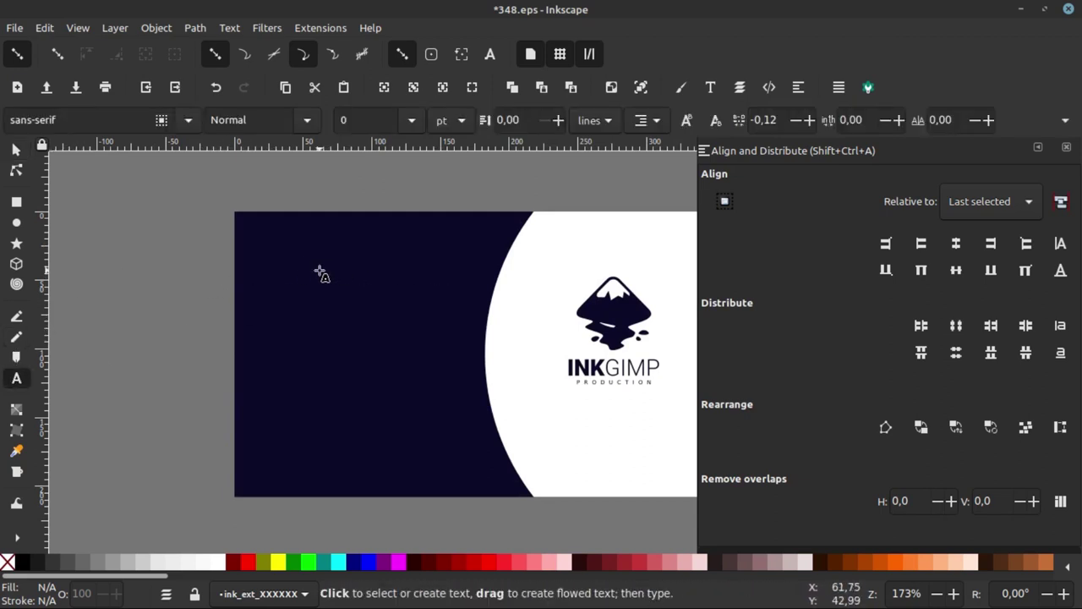
Type a white YOUR NAME heading and set the word NAME to Light weight.
{"action": "scroll", "coordinate": [281, 267], "scroll_direction": "up", "scroll_amount": 2}
{"action": "scroll", "coordinate": [280, 262], "scroll_direction": "down", "scroll_amount": 2}
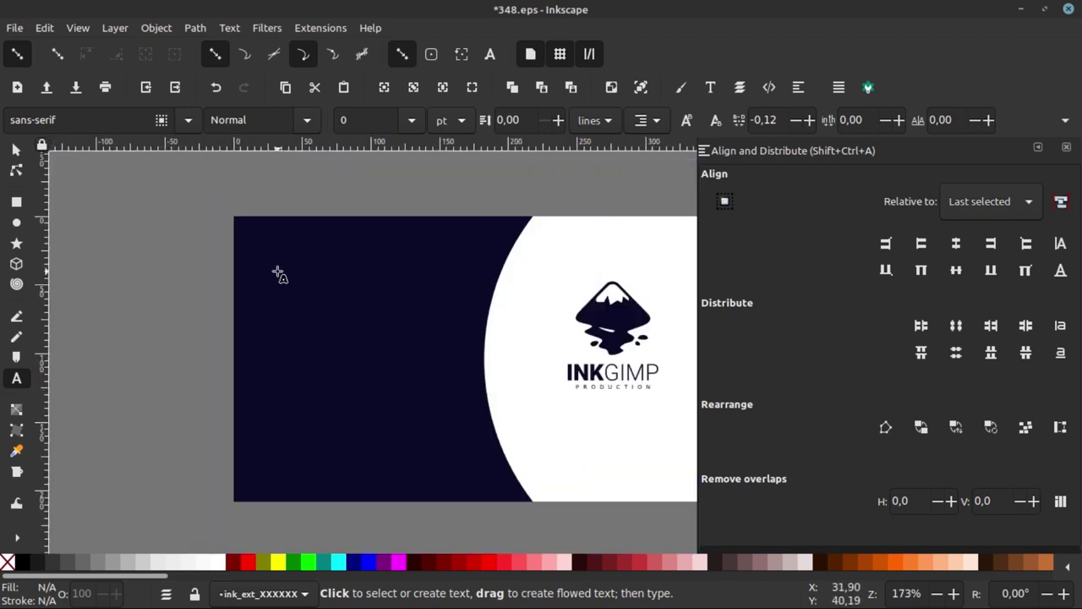
{"action": "scroll", "coordinate": [278, 267], "scroll_direction": "up", "scroll_amount": 1}
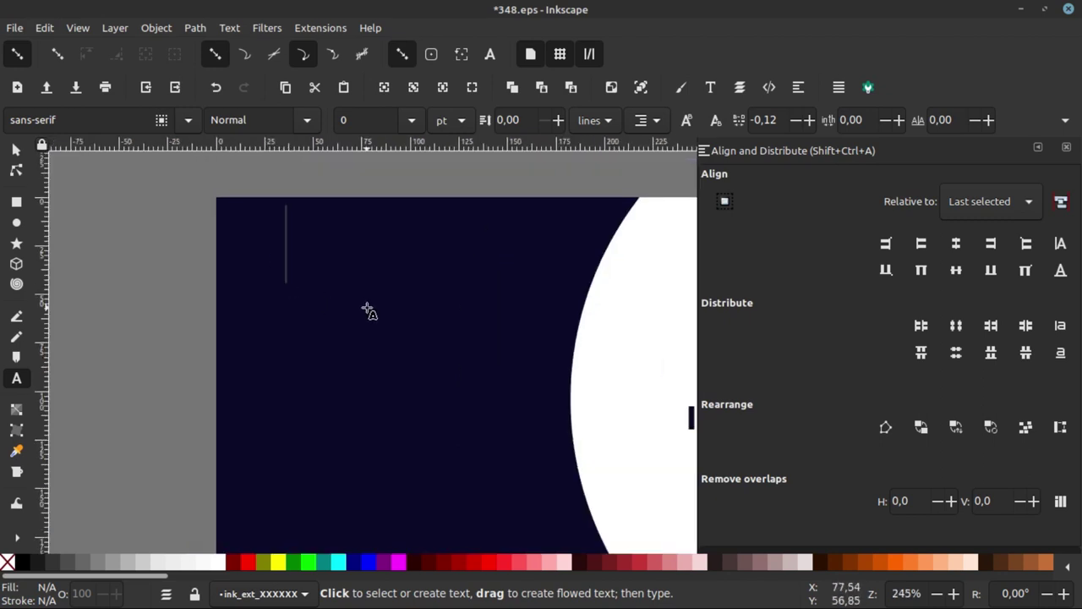
{"action": "type", "text": "YO"}
{"action": "type", "text": "UR N"}
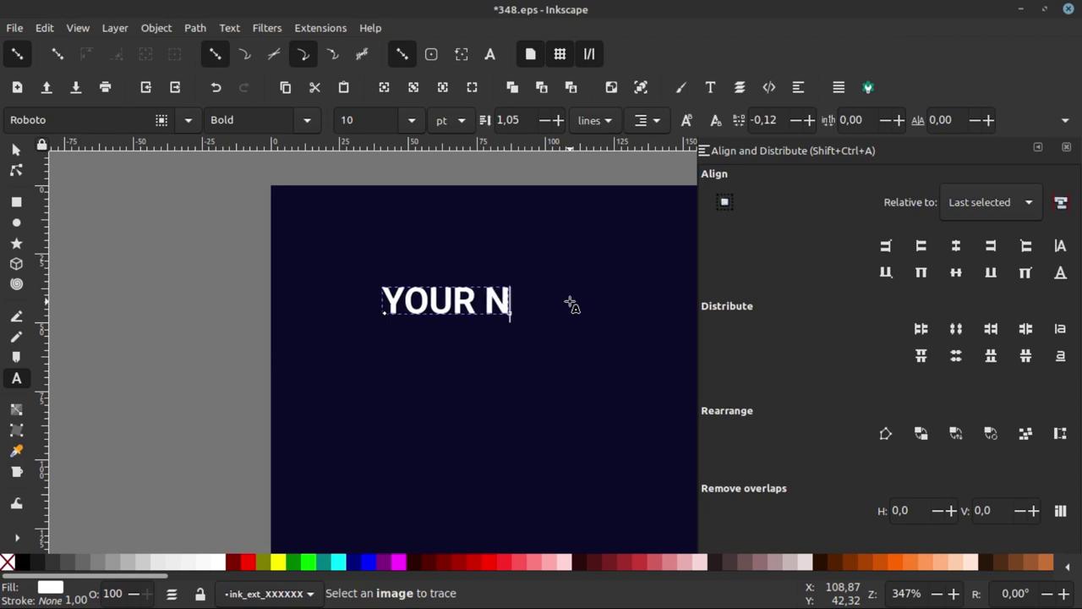
{"action": "type", "text": "AME"}
{"action": "key", "text": "ctrl+shift+Left"}
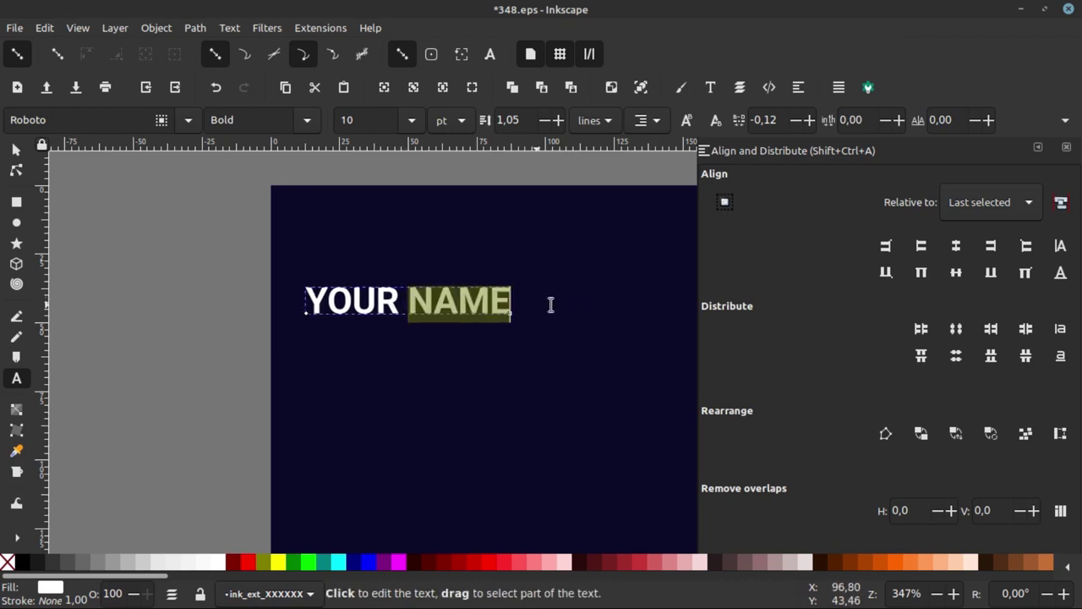
{"action": "left_click", "coordinate": [308, 125]}
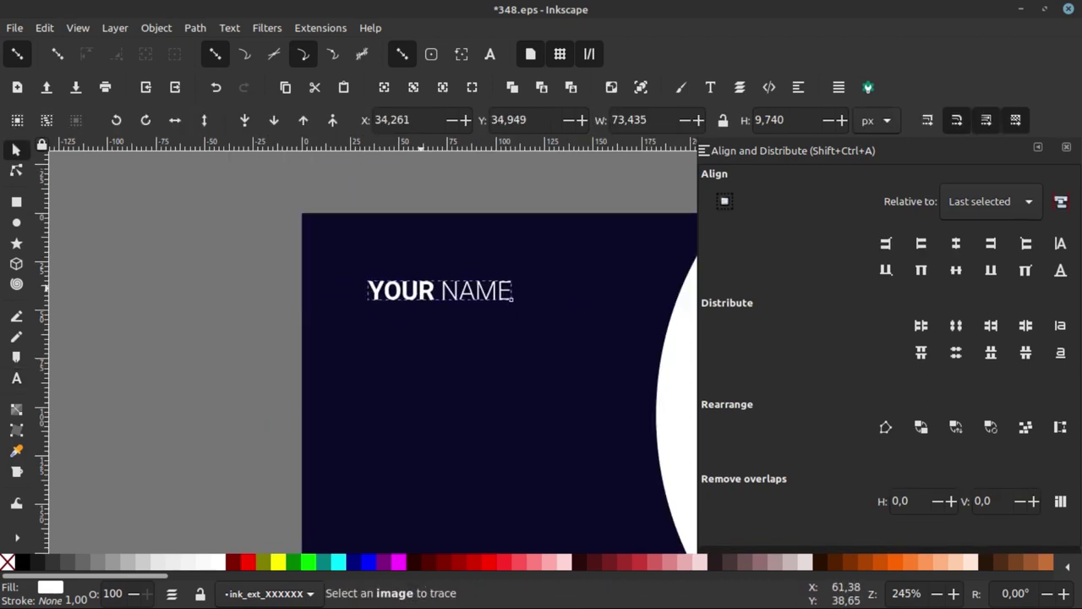
Start a new 30 pt text line reading EXECUTIVE DIRECTOR.
{"action": "left_click", "coordinate": [372, 338]}
{"action": "scroll", "coordinate": [423, 336], "scroll_direction": "down", "scroll_amount": 1}
{"action": "scroll", "coordinate": [473, 325], "scroll_direction": "up", "scroll_amount": 3}
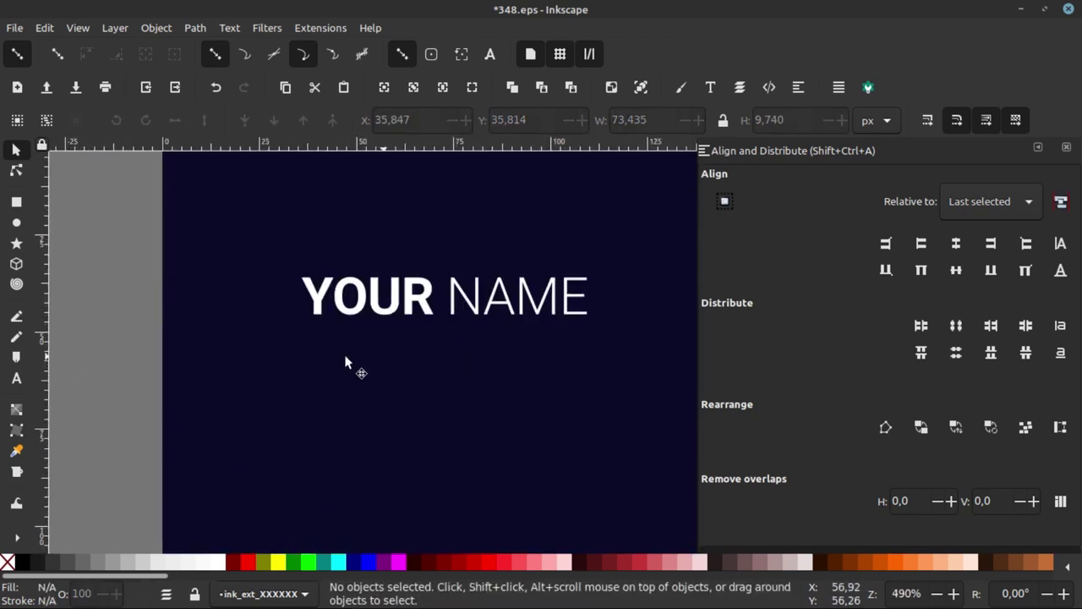
{"action": "left_click", "coordinate": [17, 379]}
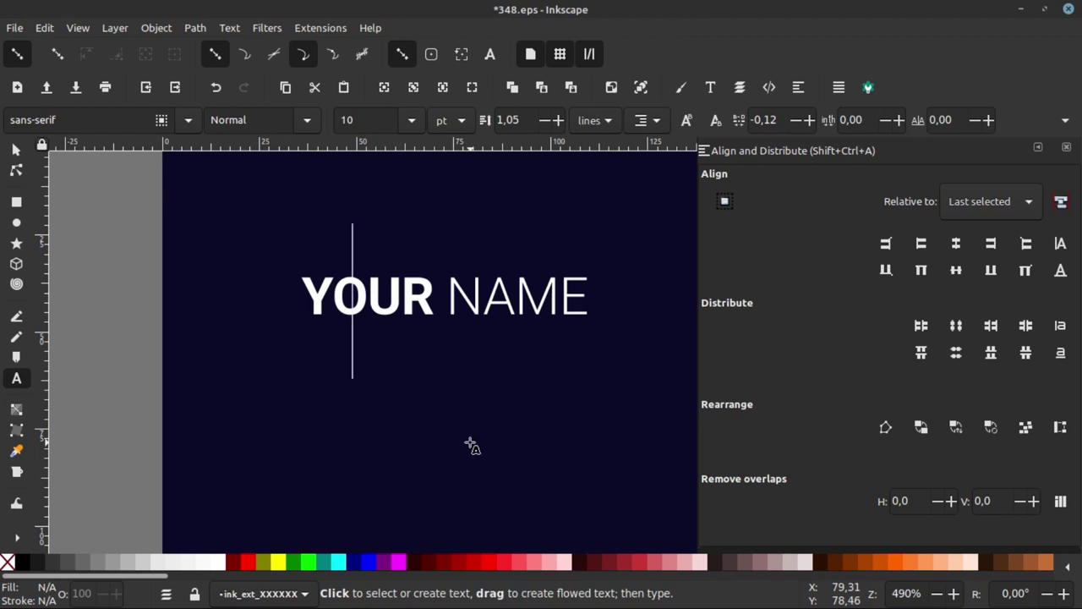
{"action": "type", "text": "EXE"}
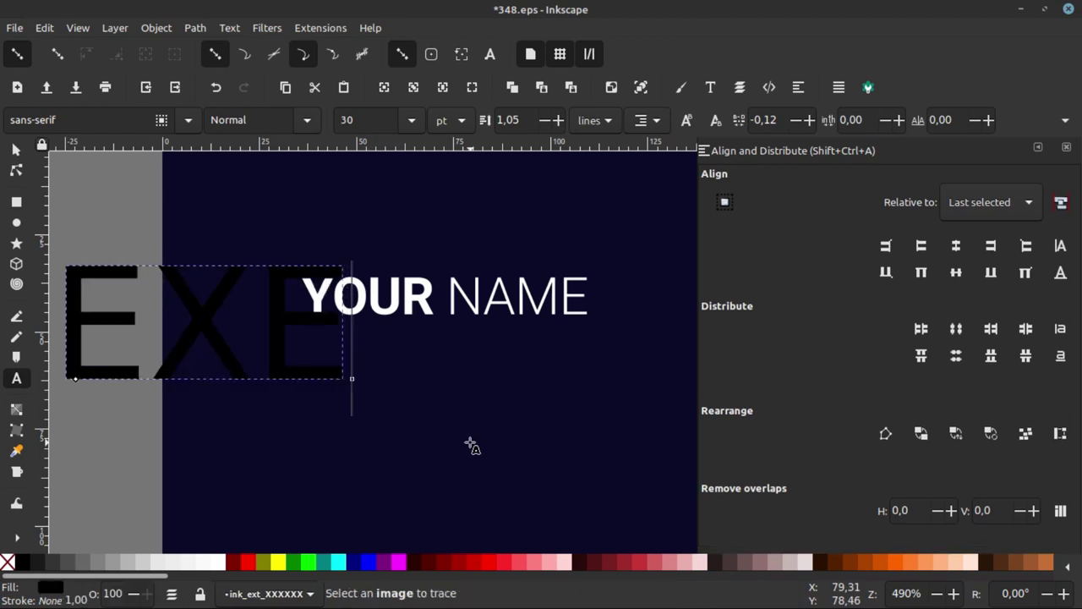
{"action": "type", "text": "CUTIVE DIRECTOR"}
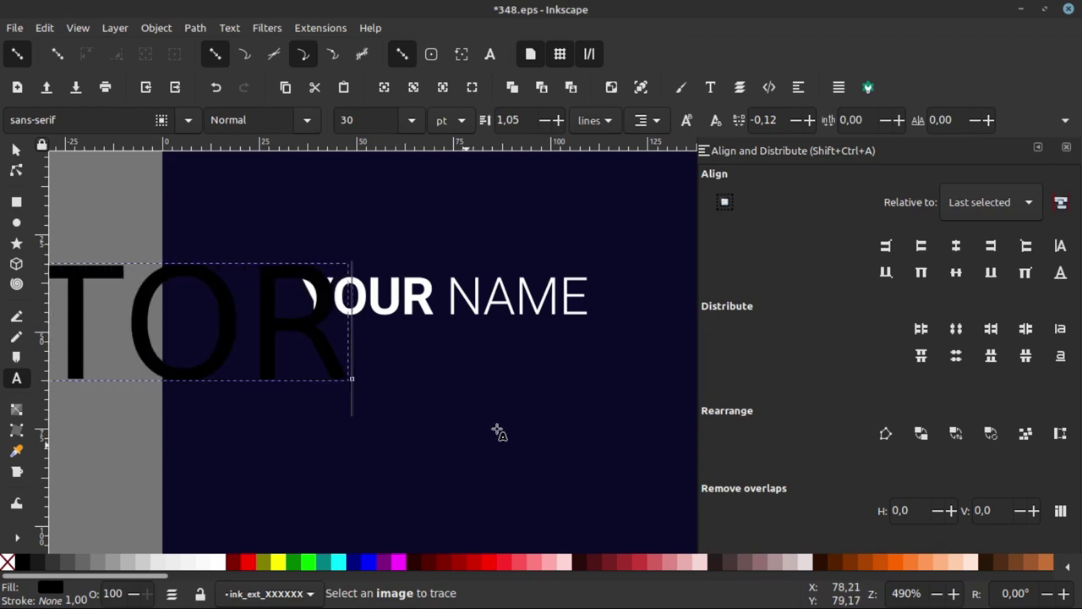
Set the EXECUTIVE DIRECTOR text to font size 5.
{"action": "scroll", "coordinate": [499, 432], "scroll_direction": "down", "scroll_amount": 3, "text": "ctrl"}
{"action": "scroll", "coordinate": [482, 414], "scroll_direction": "down", "scroll_amount": 1, "text": "ctrl"}
{"action": "key", "text": "ctrl+a"}
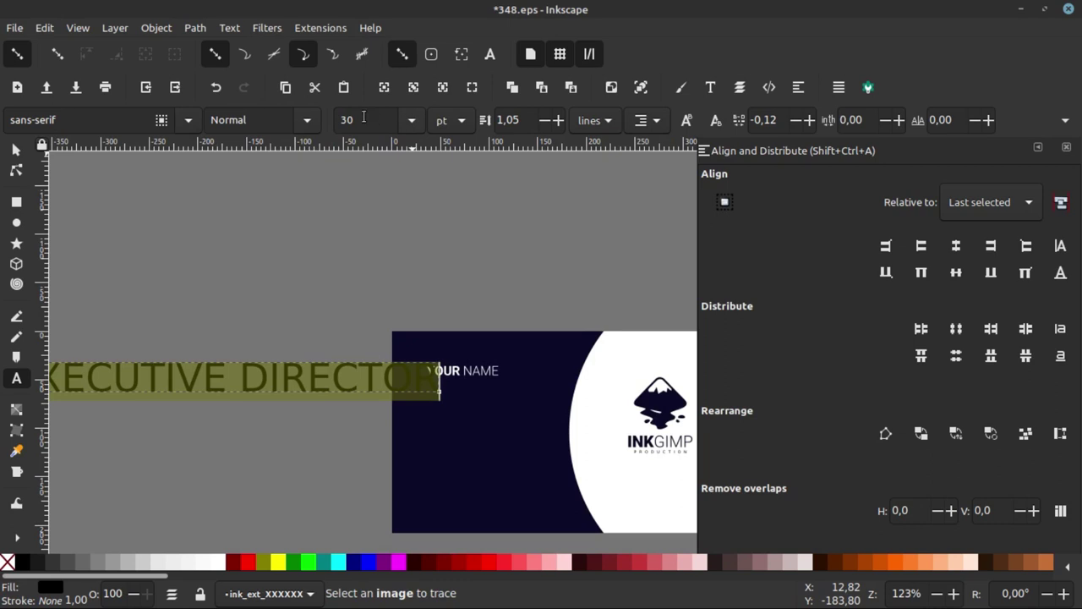
{"action": "type", "text": "5"}
{"action": "key", "text": "Return"}
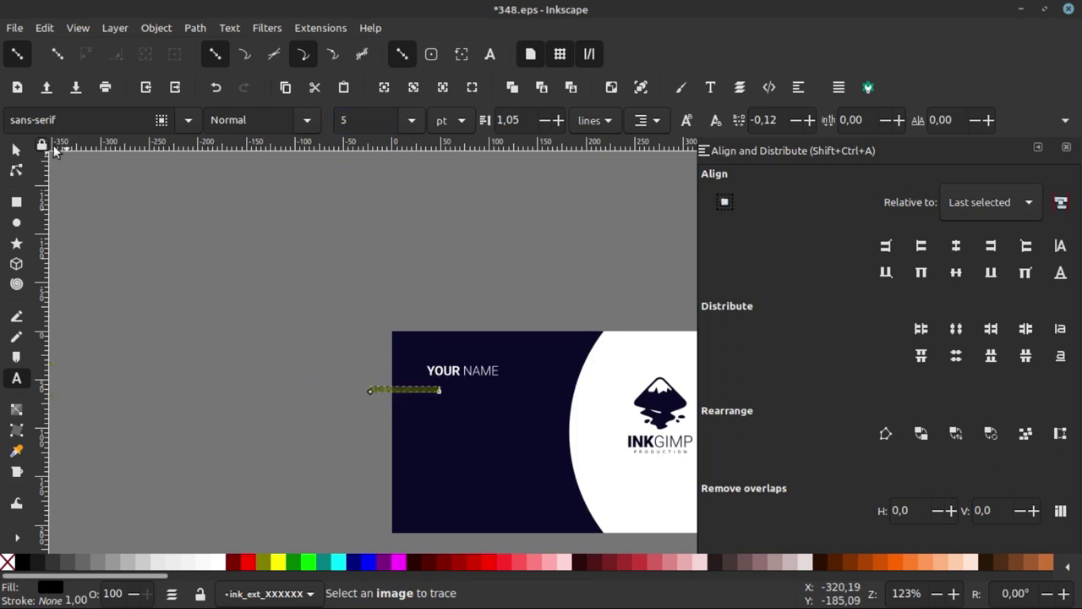
Move the EXECUTIVE DIRECTOR title up beneath YOUR NAME.
{"action": "left_click", "coordinate": [15, 148]}
{"action": "scroll", "coordinate": [423, 384], "scroll_direction": "up", "scroll_amount": 5, "text": "ctrl"}
{"action": "left_click", "coordinate": [457, 395]}
{"action": "left_click_drag", "start_coordinate": [456, 395], "coordinate": [718, 343]}
{"action": "scroll", "coordinate": [445, 349], "scroll_direction": "down", "scroll_amount": 3, "text": "ctrl"}
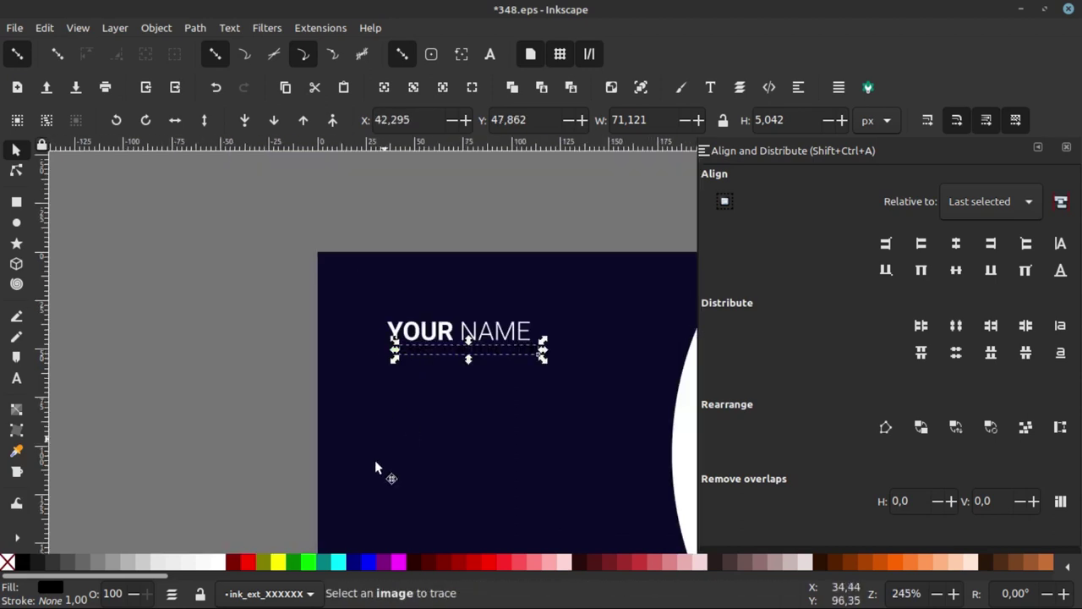
{"action": "key", "text": "Escape"}
{"action": "scroll", "coordinate": [439, 346], "scroll_direction": "up", "scroll_amount": 3, "text": "ctrl"}
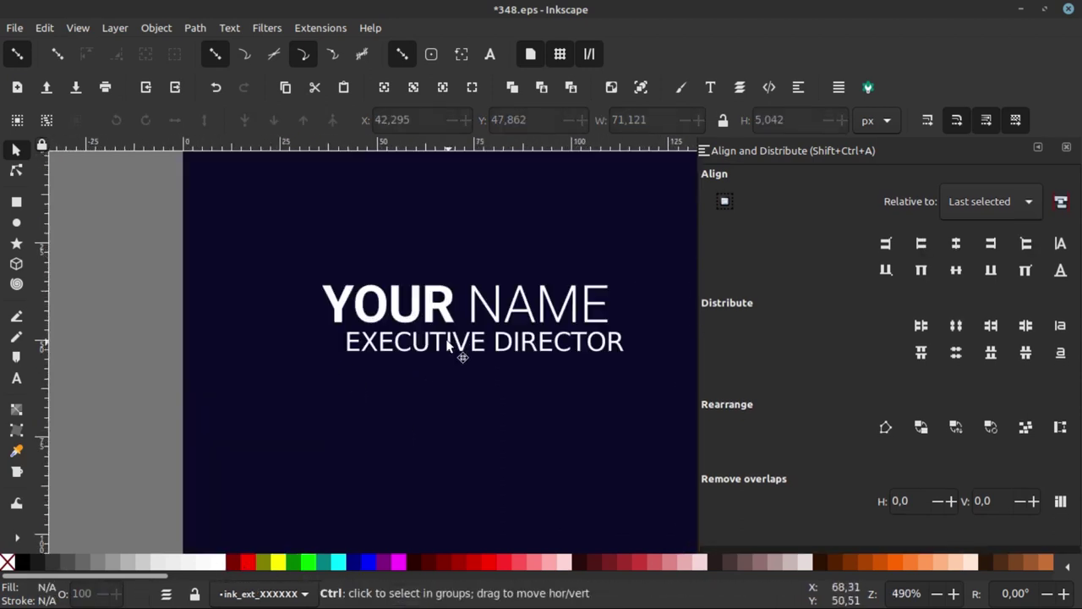
{"action": "left_click_drag", "start_coordinate": [439, 342], "coordinate": [407, 348]}
{"action": "scroll", "coordinate": [343, 279], "scroll_direction": "down", "scroll_amount": 2, "text": "ctrl"}
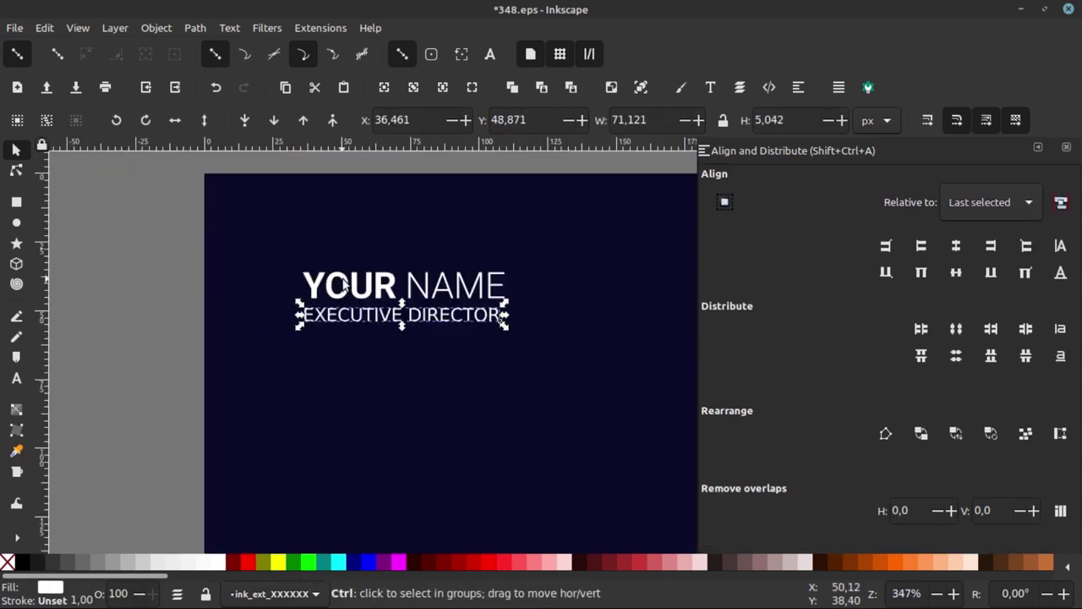
{"action": "scroll", "coordinate": [342, 279], "scroll_direction": "down", "scroll_amount": 2, "text": "ctrl"}
Align YOUR NAME and EXECUTIVE DIRECTOR on their left edges.
{"action": "left_click_drag", "start_coordinate": [198, 253], "coordinate": [473, 325]}
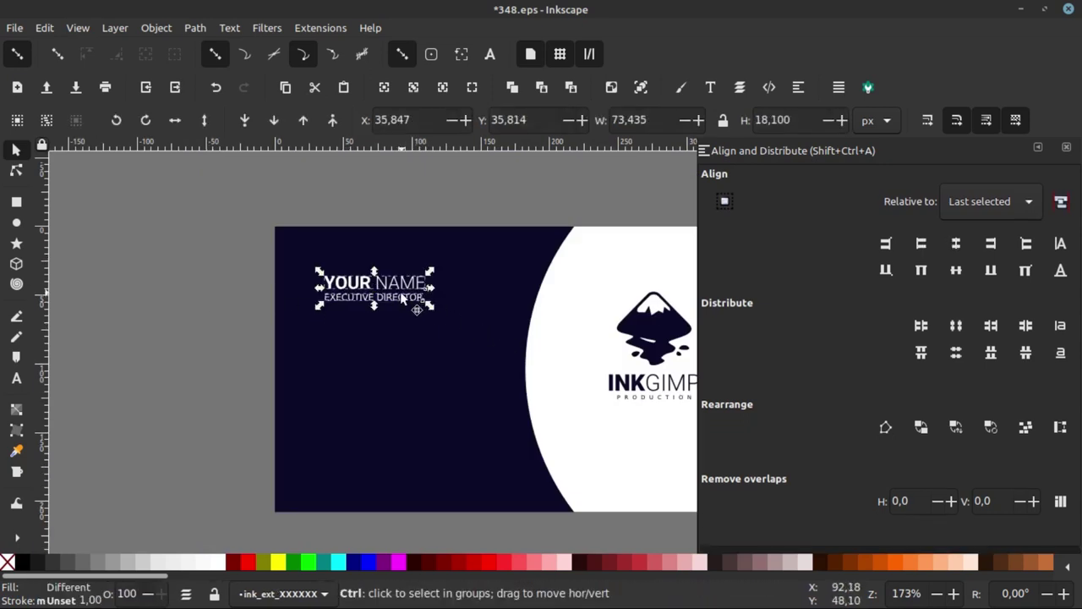
{"action": "scroll", "coordinate": [353, 282], "scroll_direction": "down", "scroll_amount": 1, "text": "ctrl"}
{"action": "left_click", "coordinate": [916, 244]}
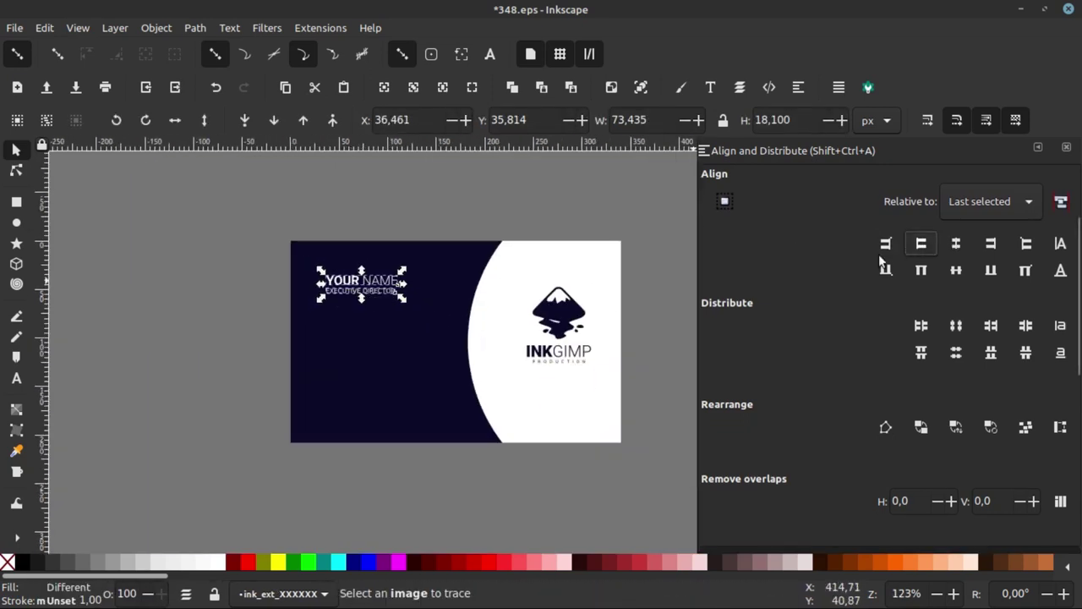
{"action": "scroll", "coordinate": [360, 281], "scroll_direction": "up", "scroll_amount": 3, "text": "ctrl"}
Move the name and title block into the card's top-left corner.
{"action": "left_click", "coordinate": [103, 230]}
{"action": "left_click_drag", "start_coordinate": [103, 229], "coordinate": [554, 356]}
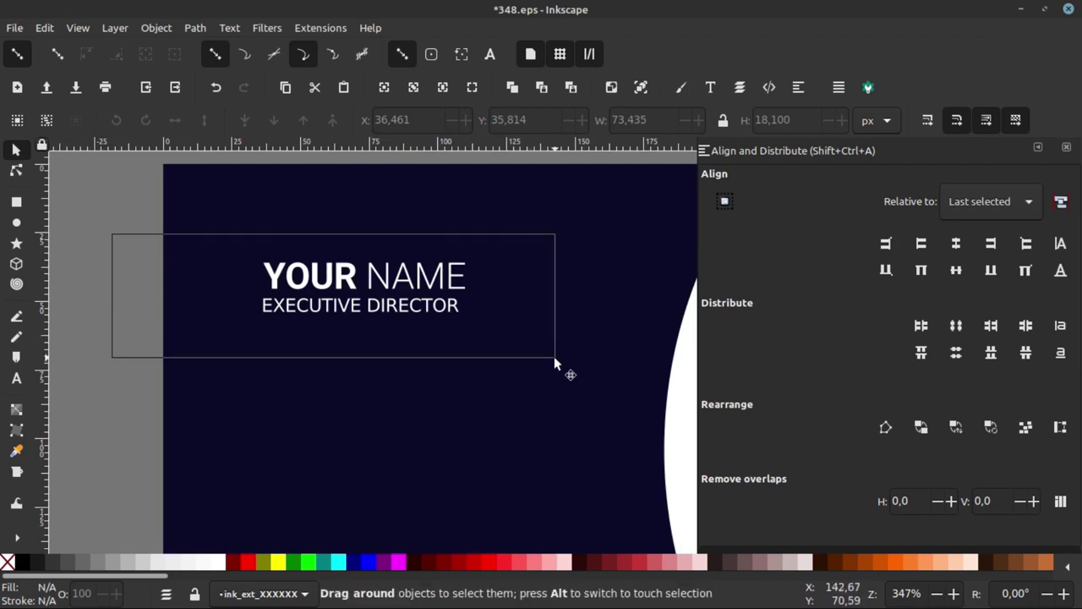
{"action": "left_click_drag", "start_coordinate": [432, 276], "coordinate": [406, 249]}
{"action": "key", "text": "Escape"}
{"action": "scroll", "coordinate": [341, 260], "scroll_direction": "down", "scroll_amount": 3, "text": "ctrl"}
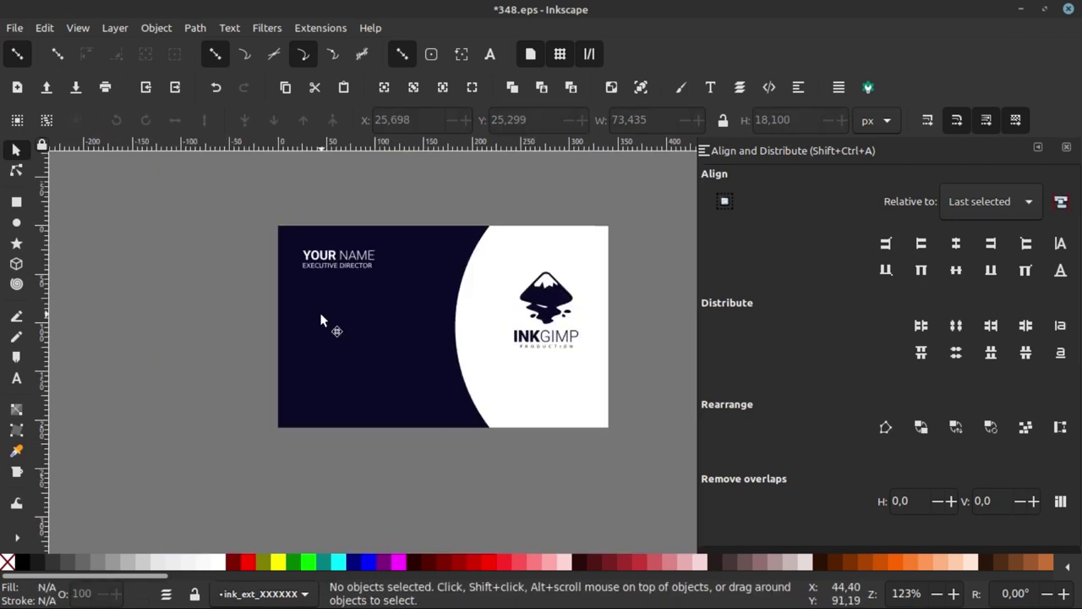
{"action": "scroll", "coordinate": [341, 346], "scroll_direction": "up", "scroll_amount": 1, "text": "ctrl"}
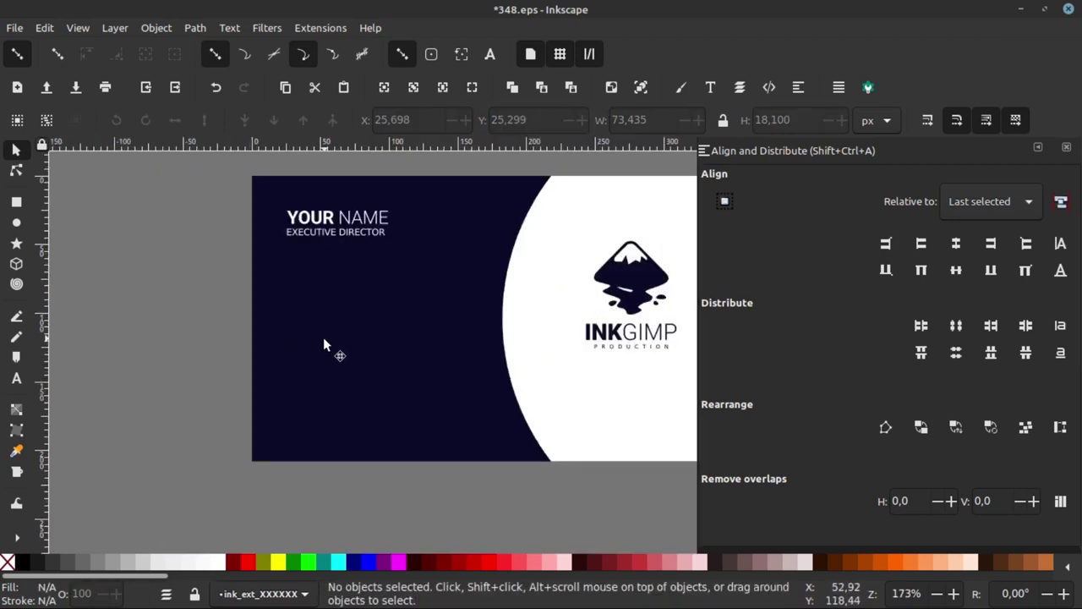
Type the two-line address (city and street) as a new text object.
{"action": "left_click", "coordinate": [17, 378]}
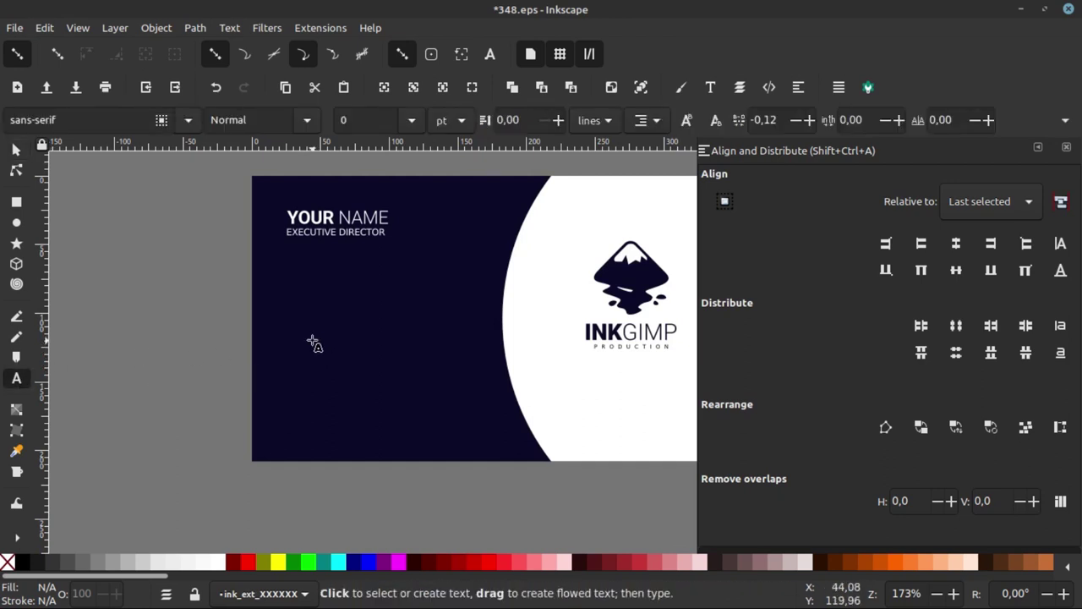
{"action": "type", "text": "PONTA"}
{"action": "key", "text": "BackSpace"}
{"action": "type", "text": "IANAK"}
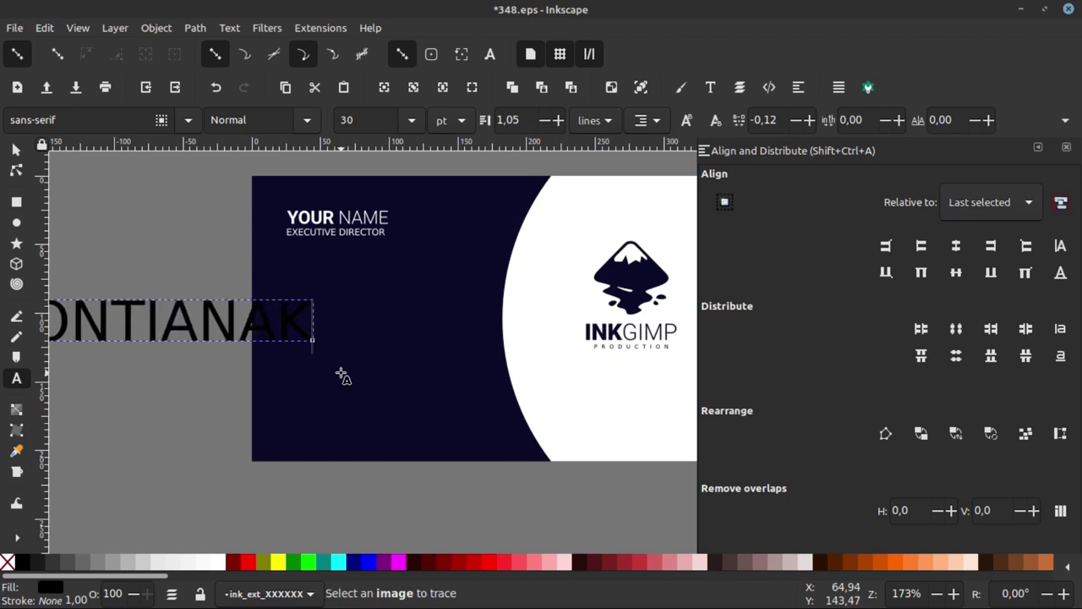
{"action": "scroll", "coordinate": [342, 376], "scroll_direction": "down", "scroll_amount": 1}
{"action": "scroll", "coordinate": [298, 355], "scroll_direction": "up", "scroll_amount": 1}
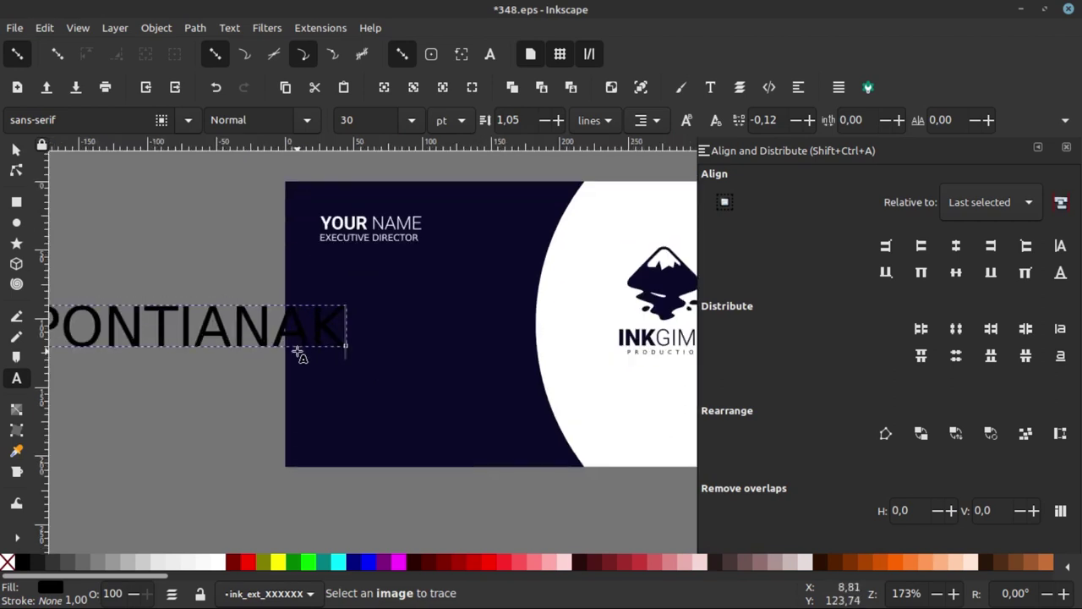
{"action": "scroll", "coordinate": [287, 360], "scroll_direction": "down", "scroll_amount": 2}
{"action": "scroll", "coordinate": [198, 342], "scroll_direction": "up", "scroll_amount": 1}
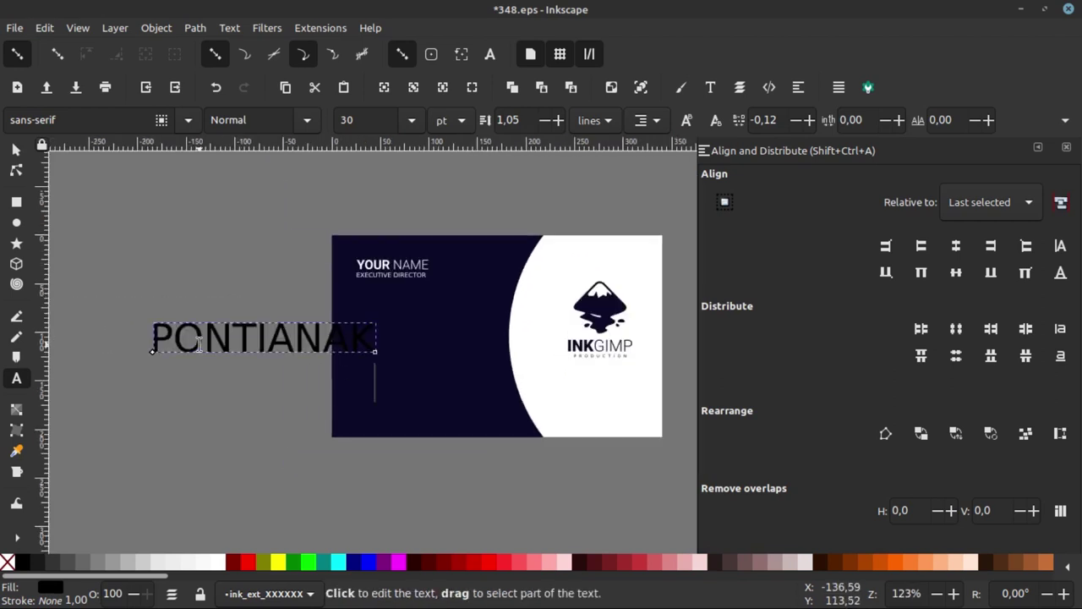
{"action": "type", "text": "JL. T"}
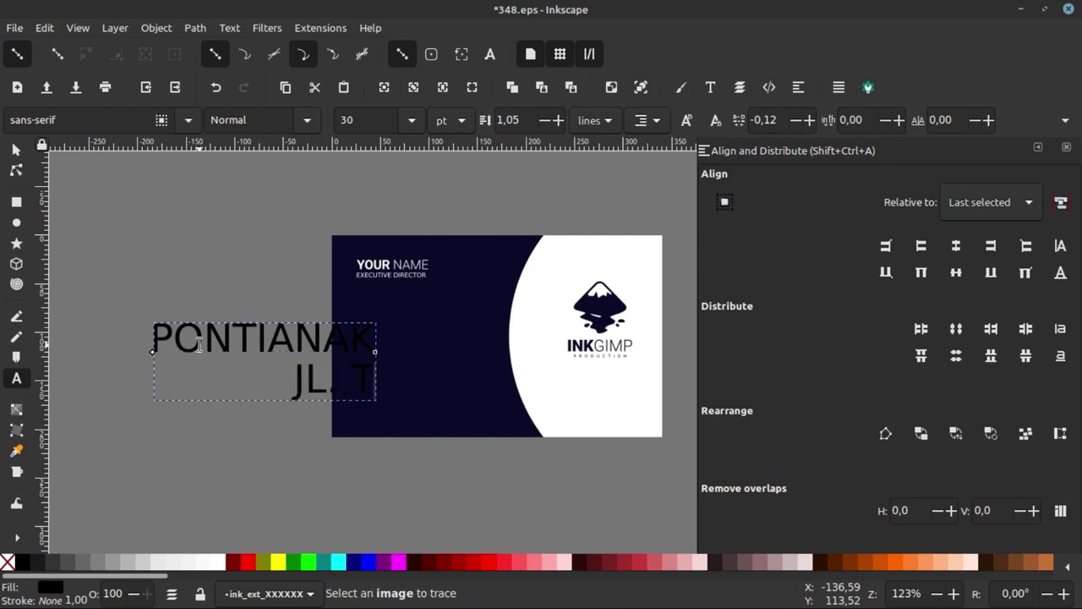
{"action": "type", "text": "RANS"}
{"action": "type", "text": " KALIMANTAN"}
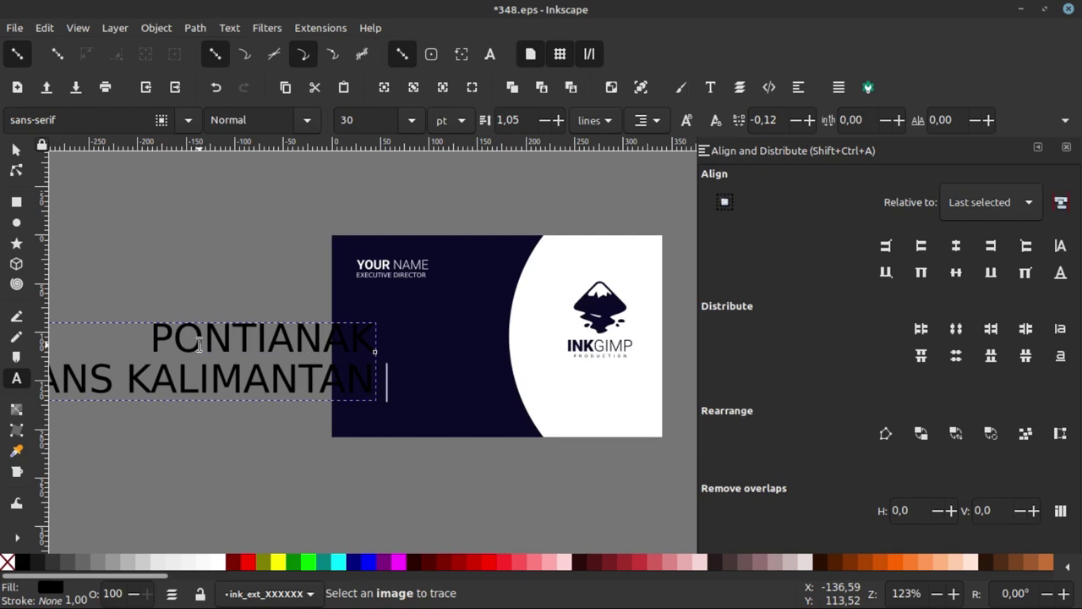
{"action": "type", "text": " NO B"}
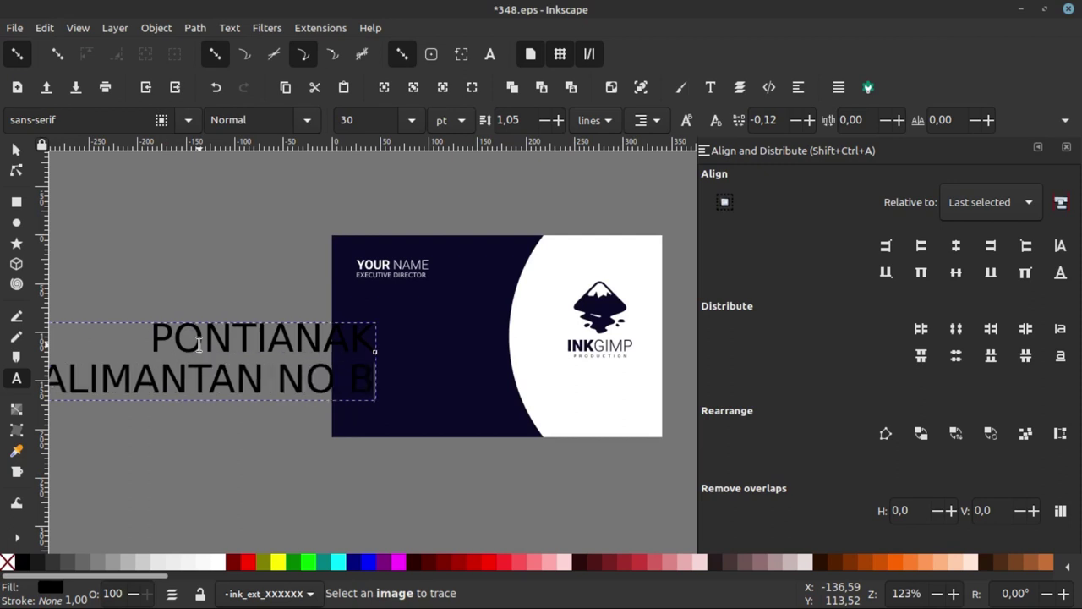
{"action": "type", "text": "1"}
Set the address text to size 10 with left alignment.
{"action": "key", "text": "ctrl+a"}
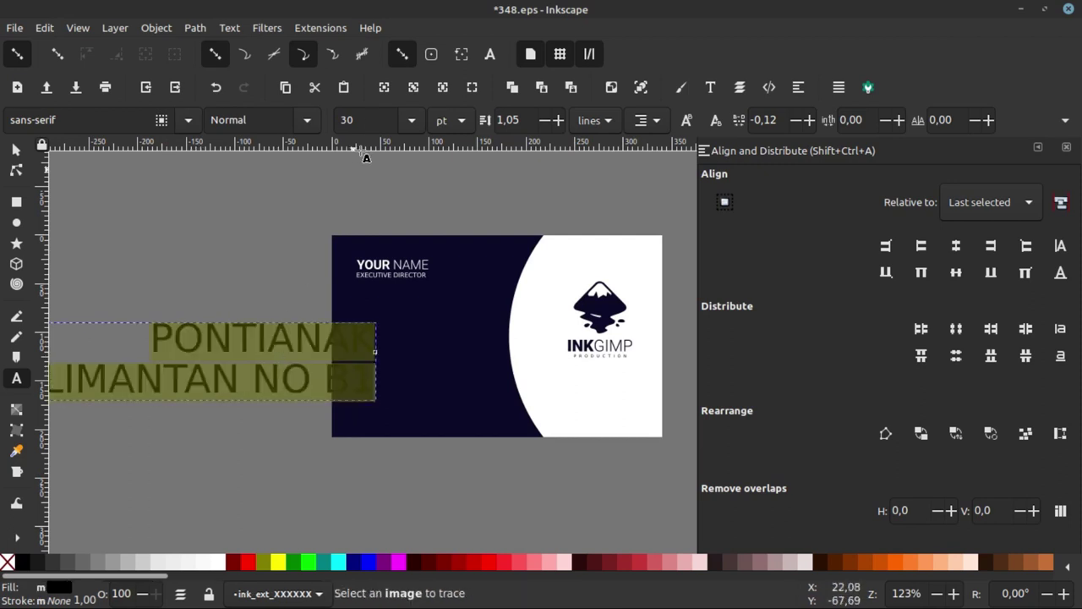
{"action": "type", "text": "10"}
{"action": "key", "text": "Return"}
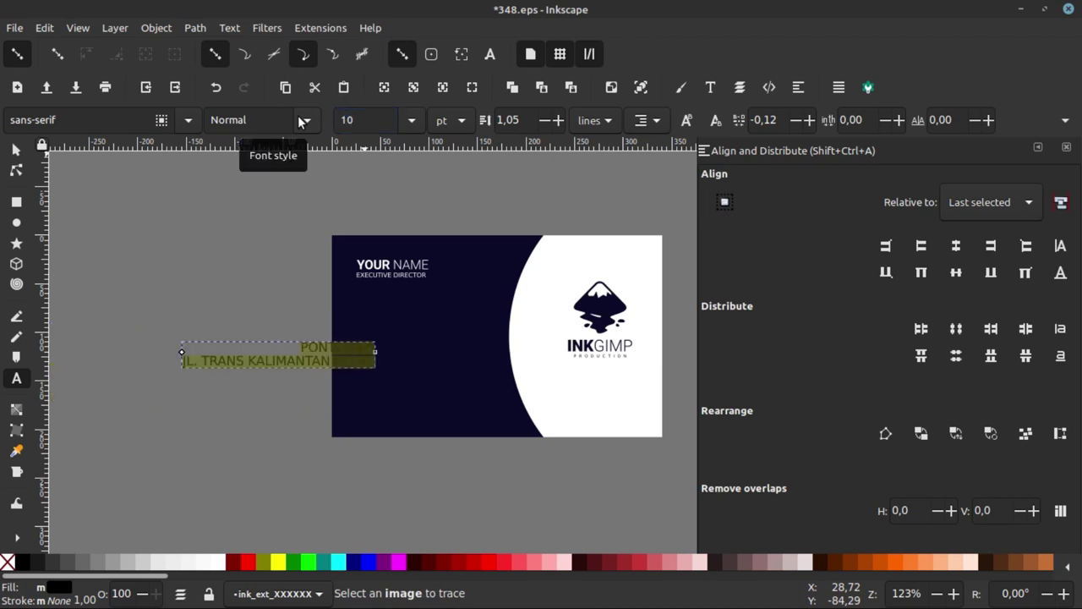
{"action": "left_click", "coordinate": [646, 120]}
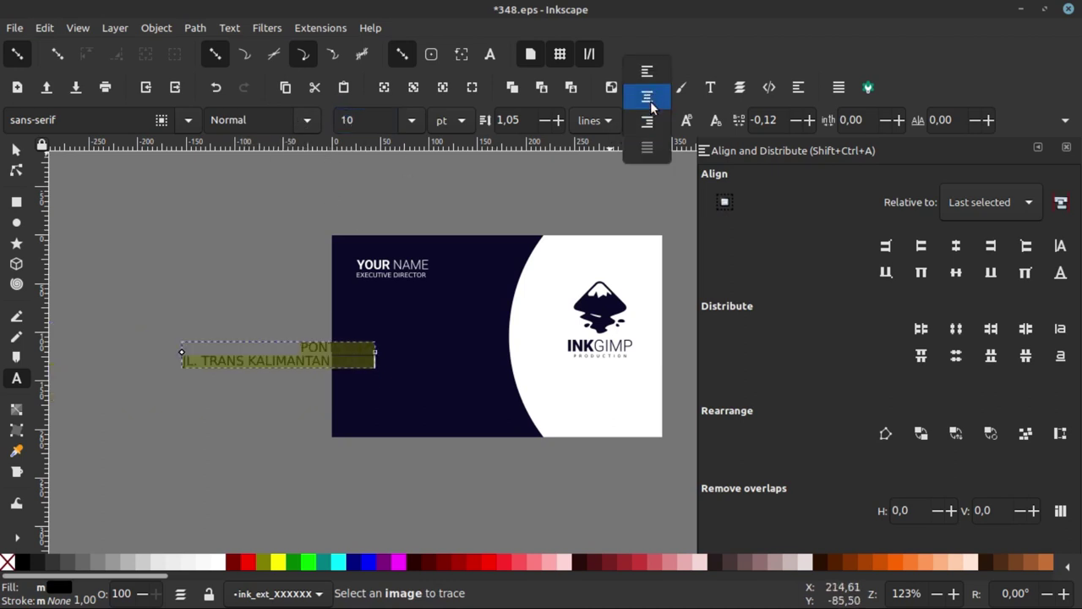
{"action": "left_click", "coordinate": [648, 69]}
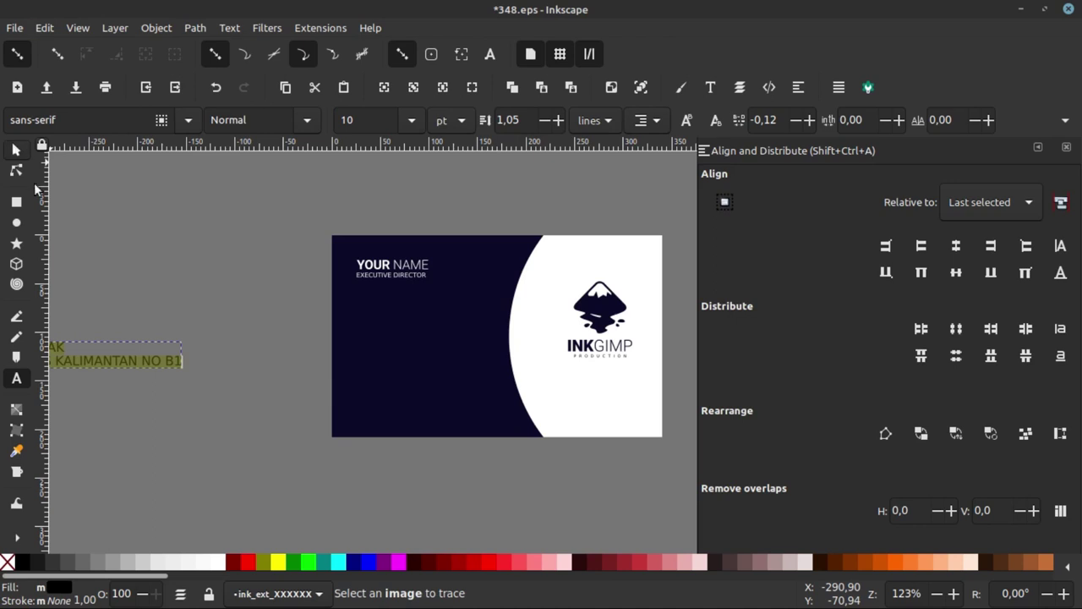
Move the address onto the navy card, colour it white and scale it down.
{"action": "left_click", "coordinate": [15, 150]}
{"action": "left_click_drag", "start_coordinate": [121, 357], "coordinate": [443, 361]}
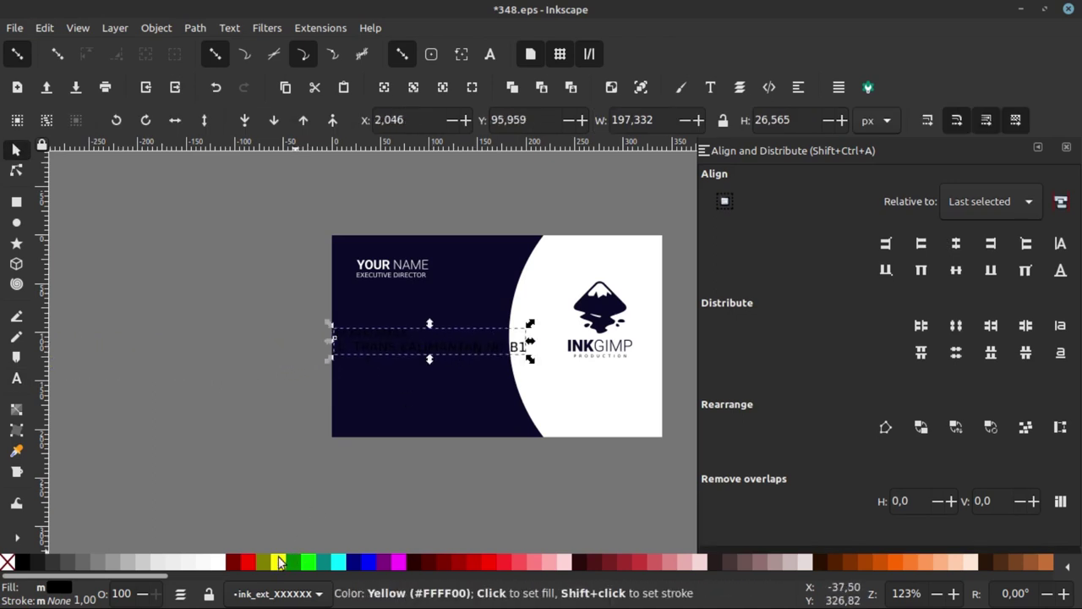
{"action": "left_click", "coordinate": [222, 563]}
{"action": "scroll", "coordinate": [477, 353], "scroll_direction": "up", "scroll_amount": 1, "text": "ctrl"}
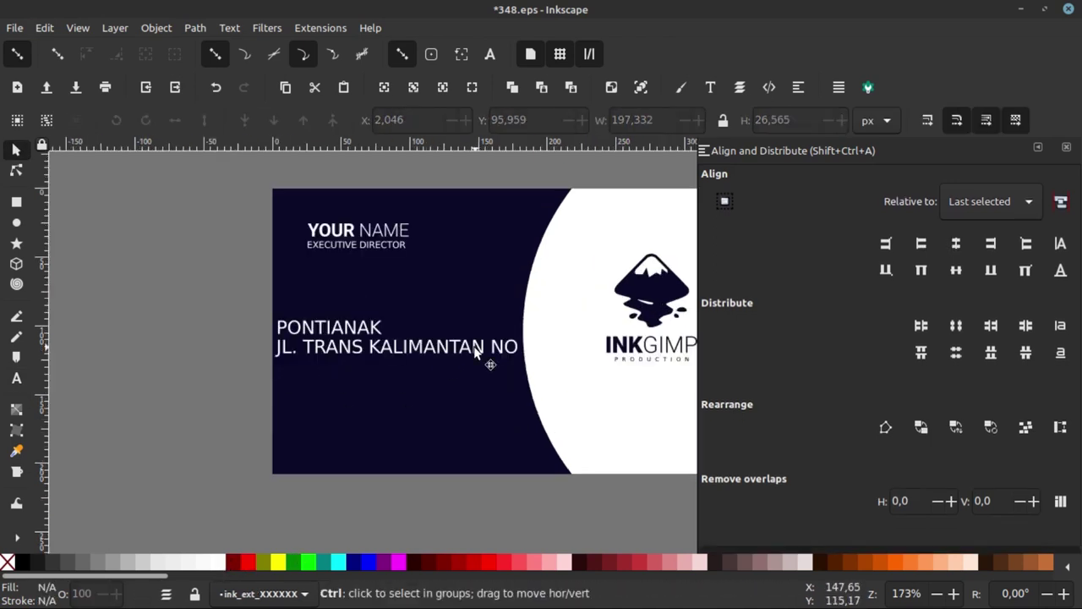
{"action": "left_click", "coordinate": [483, 356]}
{"action": "left_click_drag", "start_coordinate": [548, 318], "coordinate": [495, 338]}
{"action": "left_click", "coordinate": [175, 347]}
{"action": "scroll", "coordinate": [307, 345], "scroll_direction": "up", "scroll_amount": 2, "text": "ctrl"}
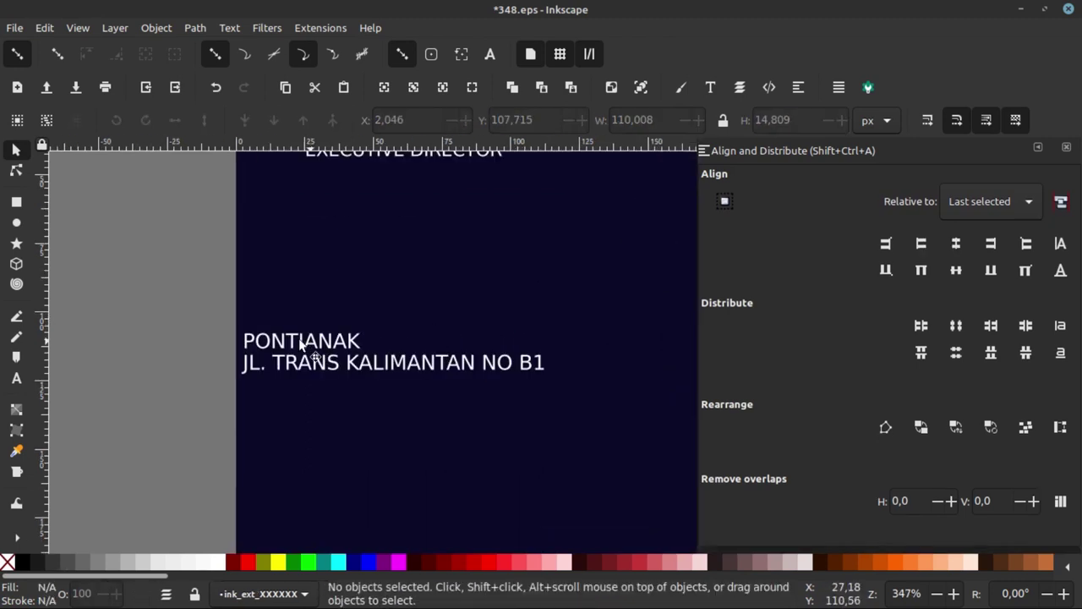
{"action": "left_click", "coordinate": [301, 342]}
{"action": "scroll", "coordinate": [353, 359], "scroll_direction": "down", "scroll_amount": 3, "text": "ctrl"}
Align the name, title and address texts on their left edges.
{"action": "left_click", "coordinate": [237, 240]}
{"action": "mouse_move", "coordinate": [219, 231]}
{"action": "left_mouse_down"}
{"action": "mouse_move", "coordinate": [430, 373]}
{"action": "mouse_move", "coordinate": [446, 425]}
{"action": "left_mouse_up"}
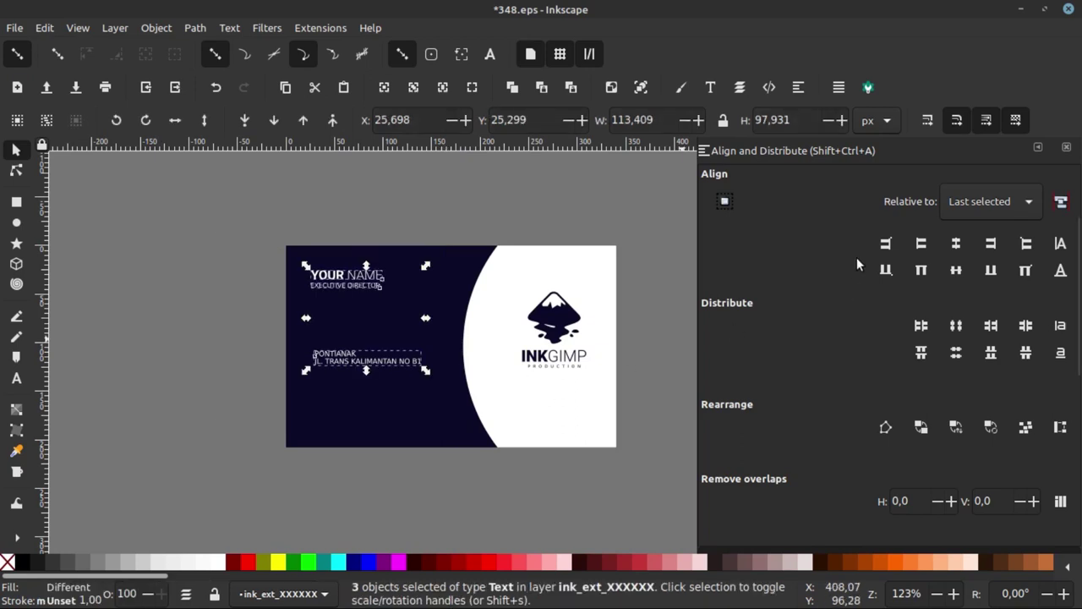
{"action": "left_click", "coordinate": [921, 244]}
{"action": "left_click", "coordinate": [325, 339]}
{"action": "scroll", "coordinate": [325, 347], "scroll_direction": "up", "scroll_amount": 2, "text": "ctrl"}
{"action": "left_click", "coordinate": [279, 349]}
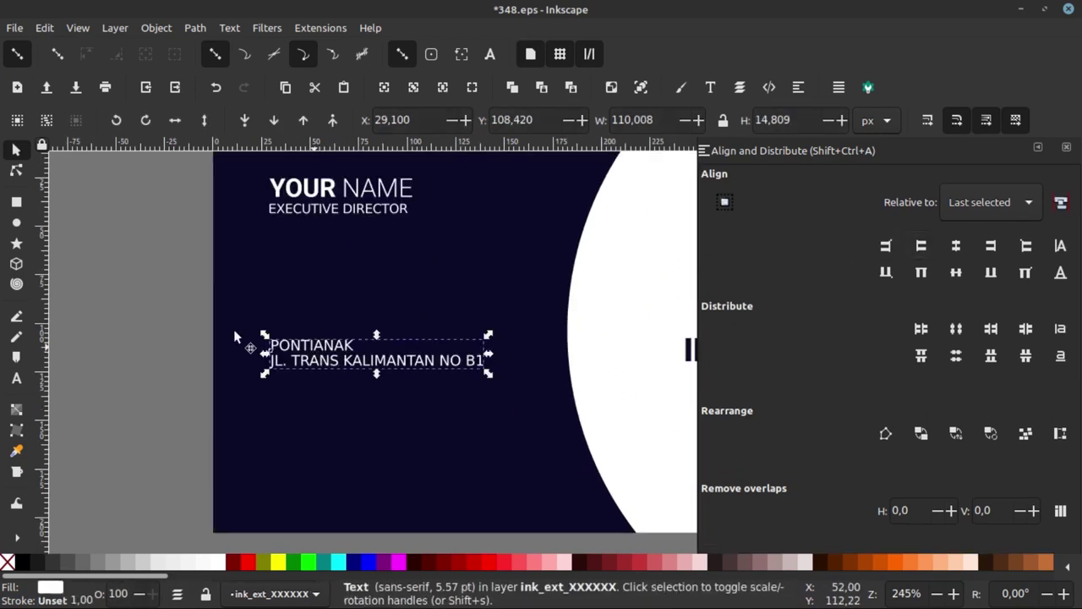
{"action": "scroll", "coordinate": [129, 309], "scroll_direction": "down", "scroll_amount": 2, "text": "ctrl"}
{"action": "left_click", "coordinate": [198, 333]}
{"action": "scroll", "coordinate": [182, 330], "scroll_direction": "up", "scroll_amount": 2, "text": "ctrl"}
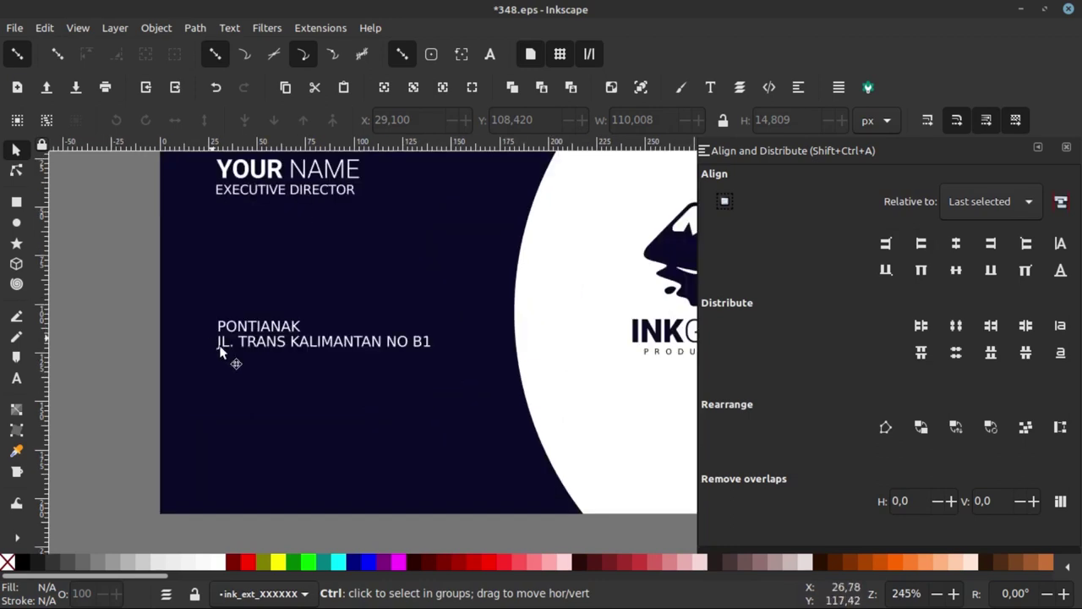
{"action": "scroll", "coordinate": [266, 357], "scroll_direction": "up", "scroll_amount": 3}
Draw a thin white rectangle under the address text.
{"action": "key", "text": "r"}
{"action": "scroll", "coordinate": [325, 315], "scroll_direction": "down", "scroll_amount": 2}
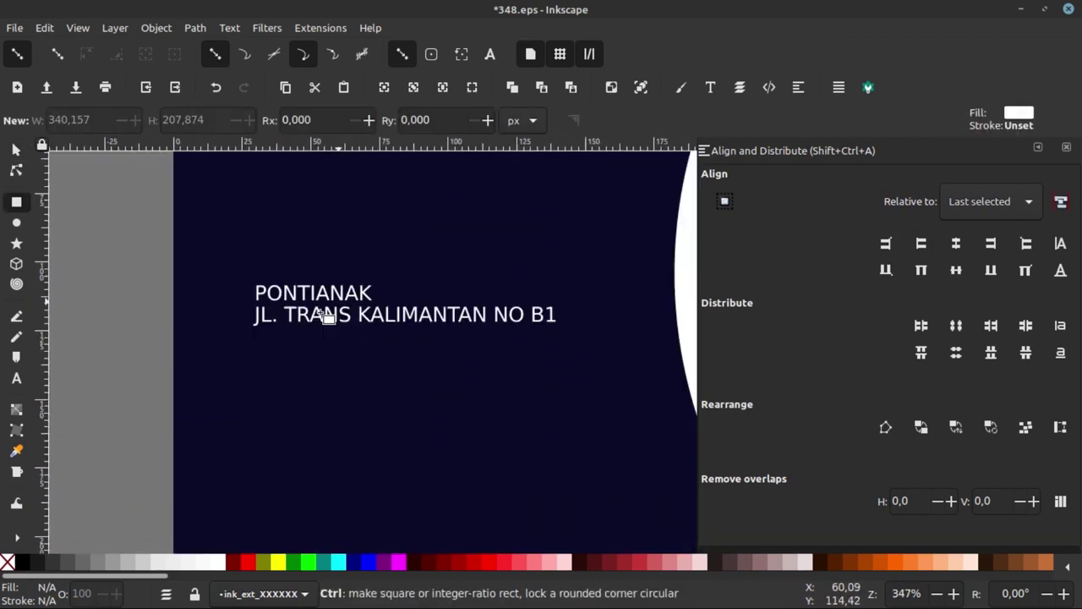
{"action": "mouse_move", "coordinate": [252, 341]}
{"action": "left_mouse_down"}
{"action": "mouse_move", "coordinate": [565, 357]}
{"action": "mouse_move", "coordinate": [555, 344]}
{"action": "left_mouse_up"}
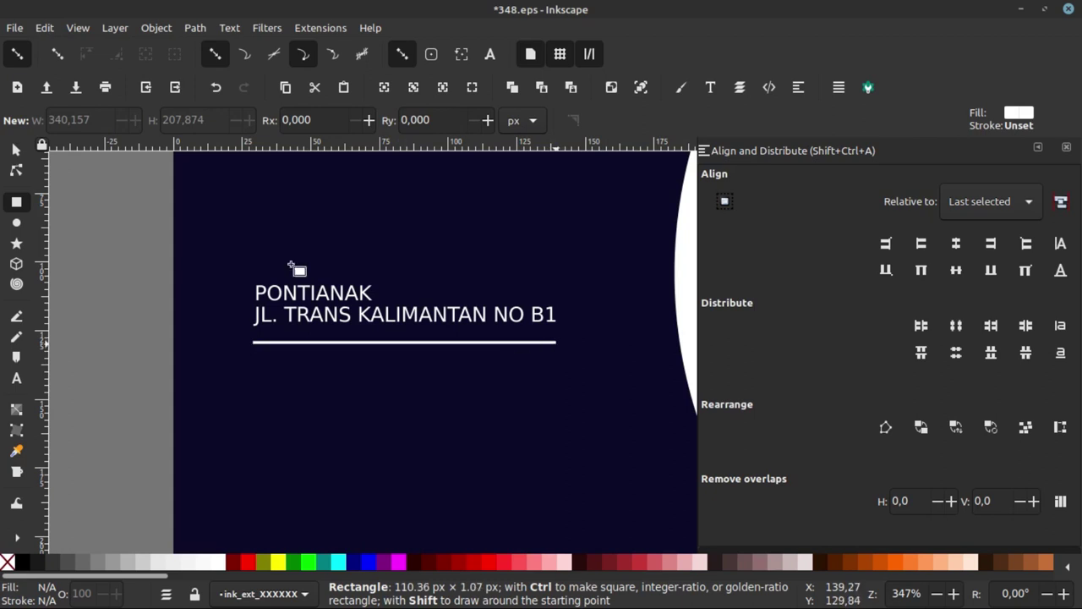
Squeeze the bar to about 110 × 0.5 px so it forms a thin rule.
{"action": "left_click", "coordinate": [16, 150]}
{"action": "scroll", "coordinate": [434, 293], "scroll_direction": "down", "scroll_amount": 4}
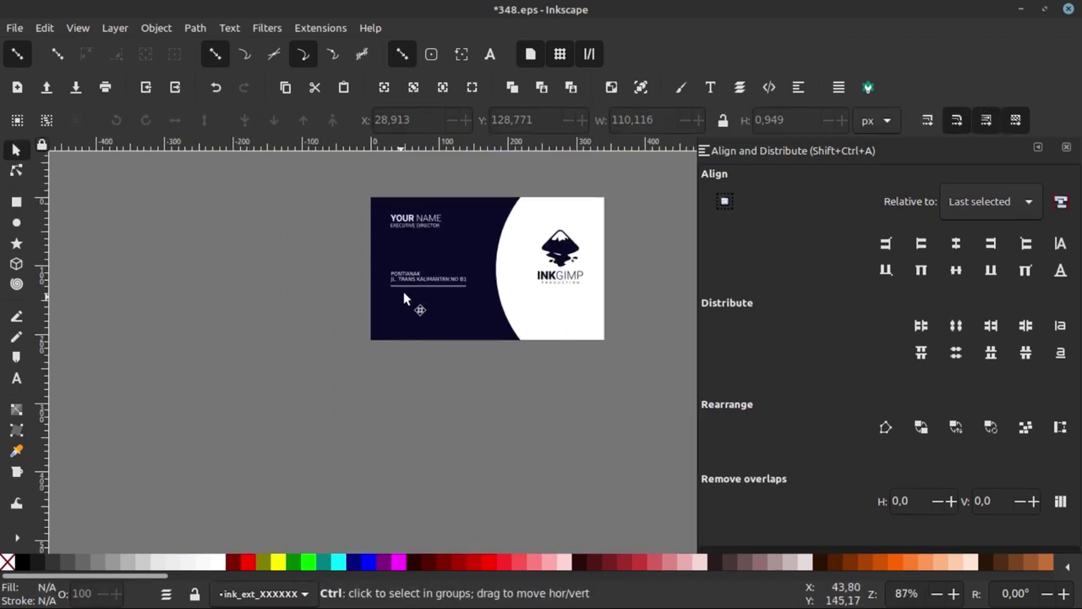
{"action": "scroll", "coordinate": [404, 296], "scroll_direction": "up", "scroll_amount": 1}
{"action": "scroll", "coordinate": [403, 296], "scroll_direction": "up", "scroll_amount": 1}
{"action": "scroll", "coordinate": [402, 321], "scroll_direction": "up", "scroll_amount": 3}
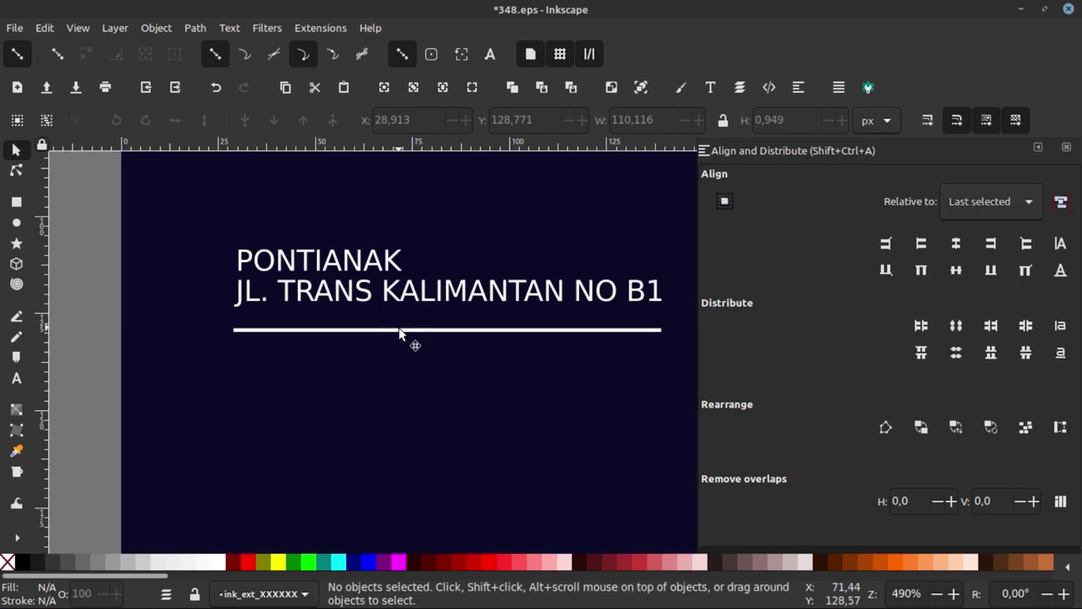
{"action": "scroll", "coordinate": [400, 333], "scroll_direction": "up", "scroll_amount": 2}
{"action": "left_click", "coordinate": [416, 331]}
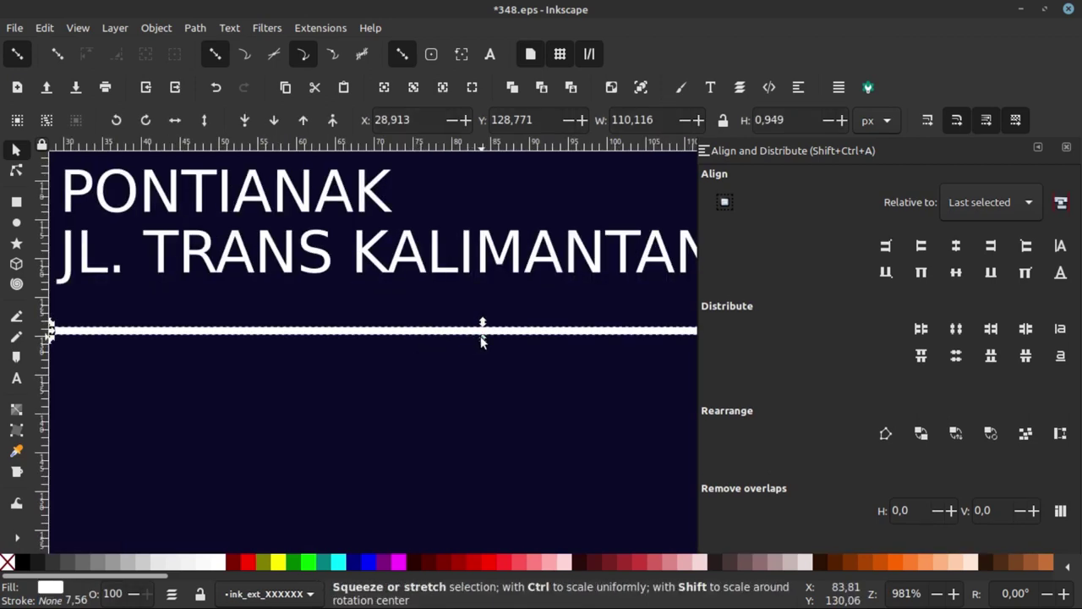
{"action": "left_click_drag", "start_coordinate": [483, 340], "coordinate": [481, 333]}
{"action": "scroll", "coordinate": [448, 334], "scroll_direction": "down", "scroll_amount": 3}
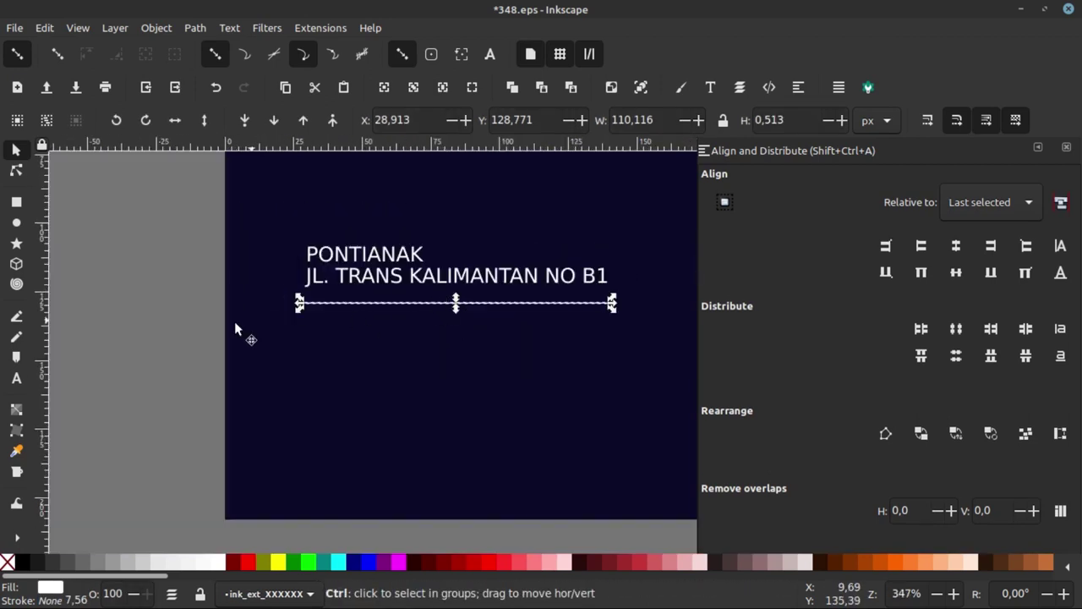
{"action": "left_click", "coordinate": [195, 345]}
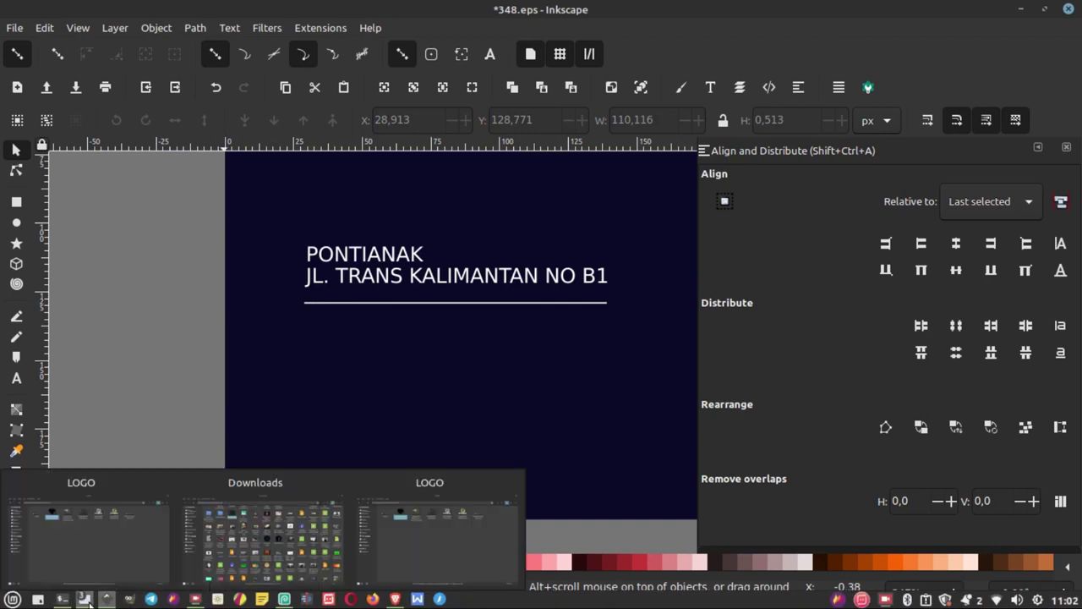
In Nemo, open Pictures/ICON SOCIAL MEDIA and drag out the WhatsApp, Twitter, Facebook and Instagram icons.
{"action": "left_click", "coordinate": [84, 598]}
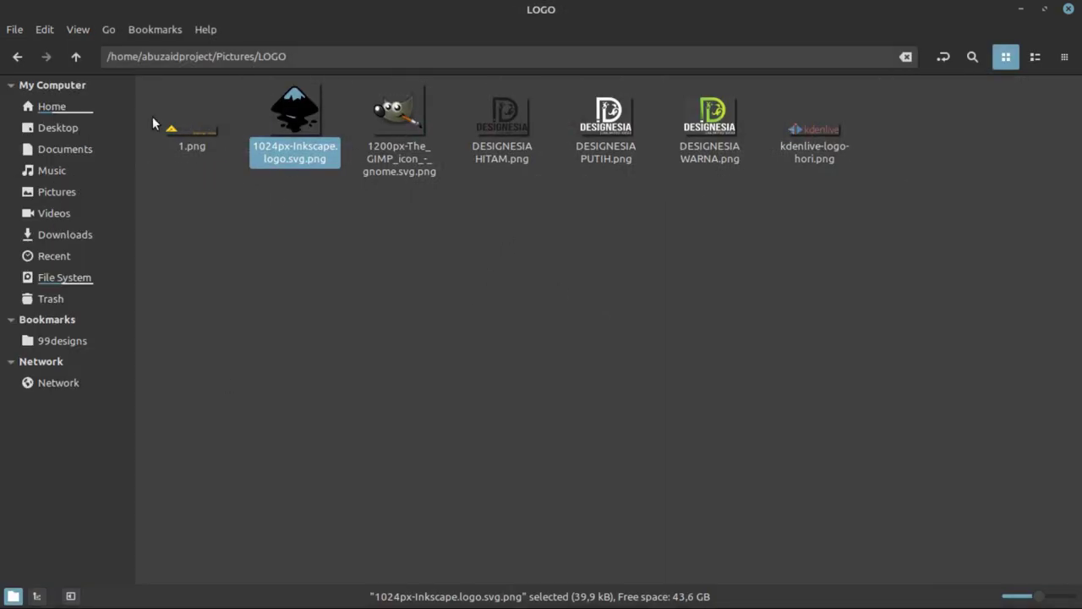
{"action": "left_click", "coordinate": [17, 57]}
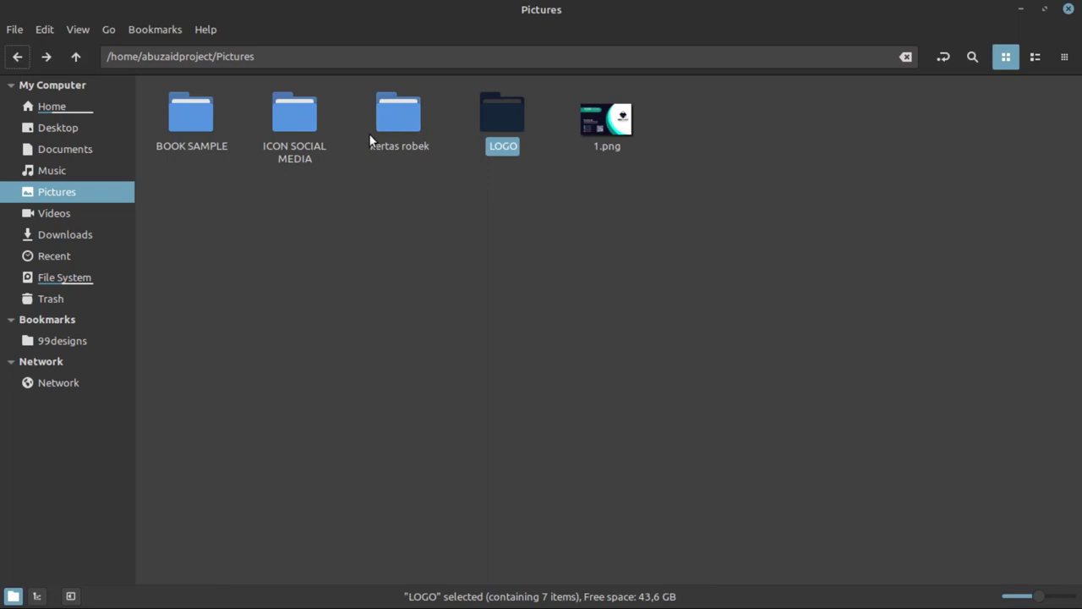
{"action": "double_click", "coordinate": [291, 137]}
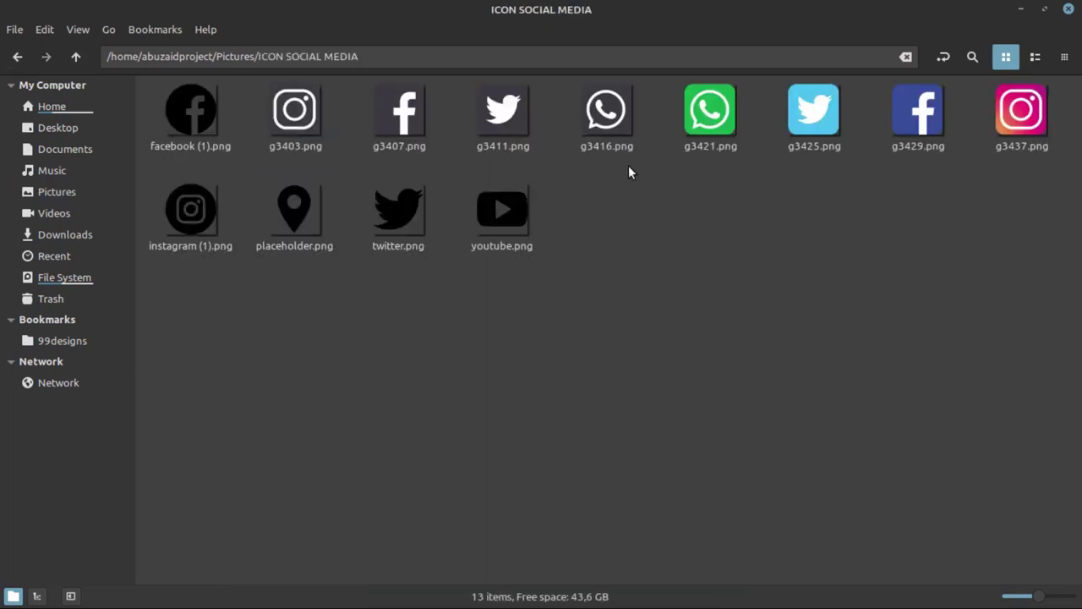
{"action": "left_click", "coordinate": [702, 128]}
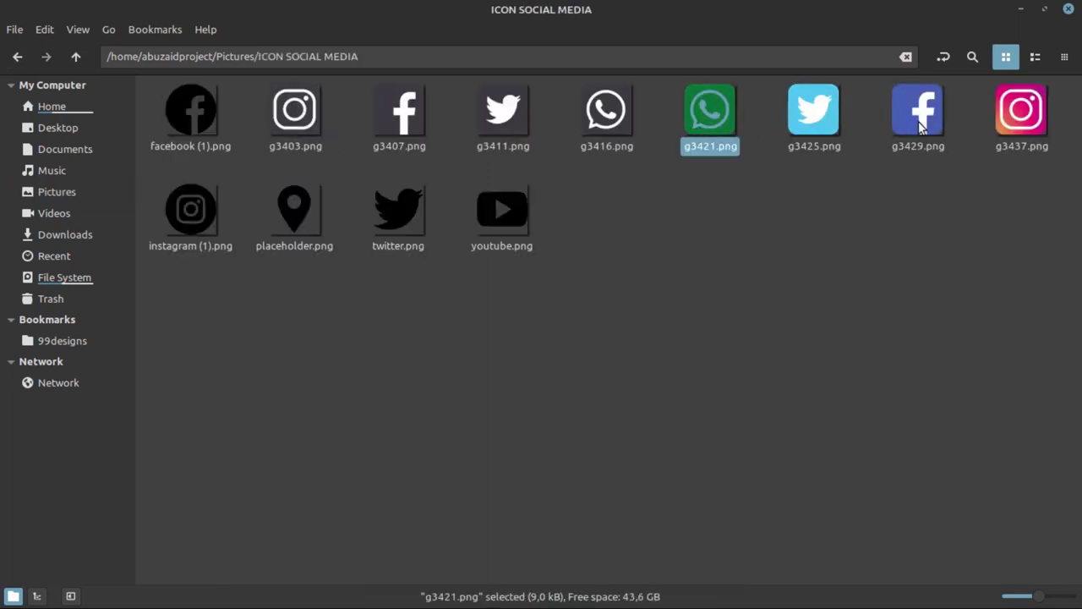
{"action": "left_click", "coordinate": [814, 118], "text": "ctrl"}
{"action": "left_click", "coordinate": [918, 118], "text": "ctrl"}
{"action": "left_click", "coordinate": [996, 137], "text": "ctrl"}
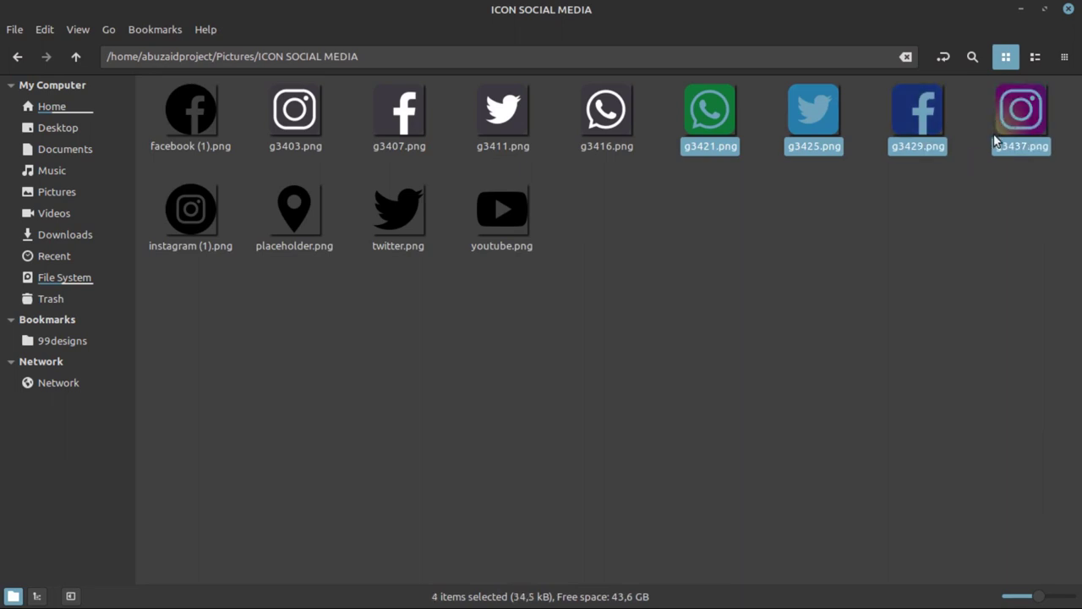
{"action": "left_click_drag", "start_coordinate": [1021, 114], "coordinate": [125, 592]}
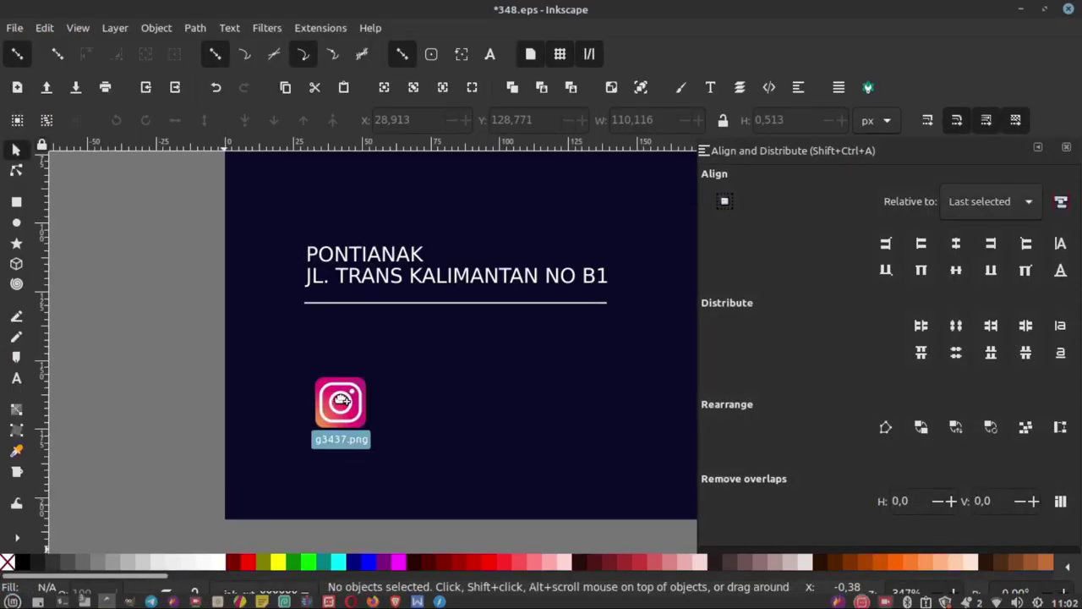
Drop the four social icons into the card and spread them apart.
{"action": "left_click_drag", "start_coordinate": [125, 592], "coordinate": [345, 405]}
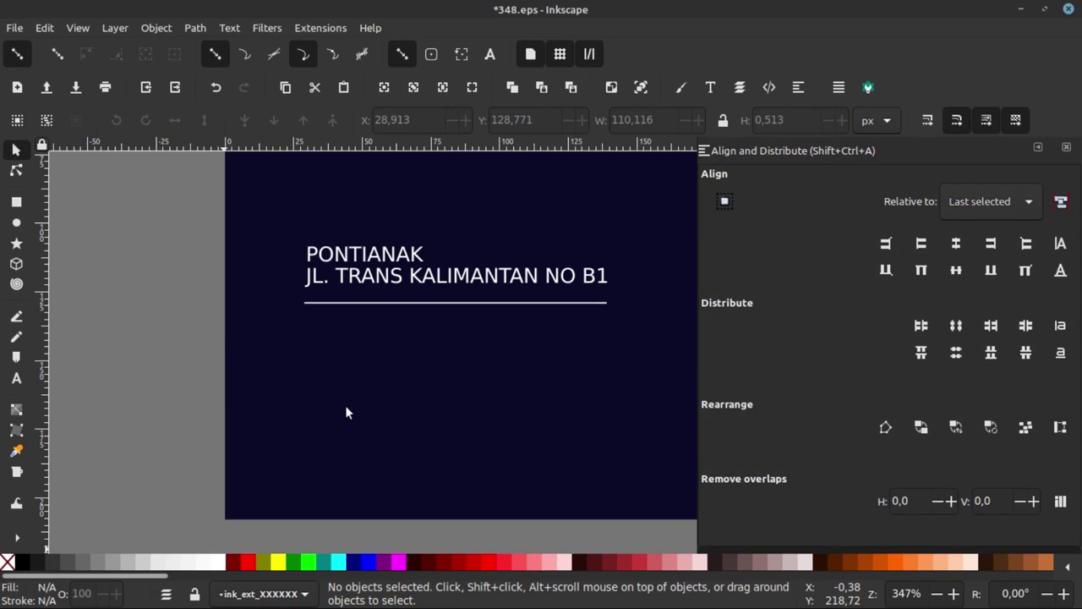
{"action": "scroll", "coordinate": [467, 309], "scroll_direction": "down", "scroll_amount": 2}
{"action": "left_click_drag", "start_coordinate": [468, 307], "coordinate": [246, 315]}
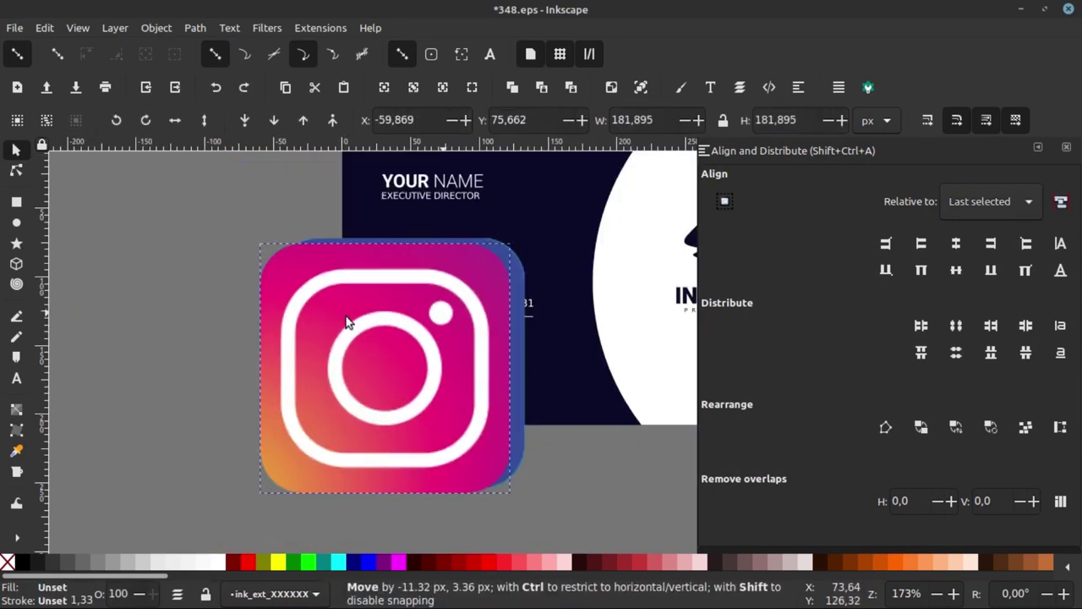
{"action": "scroll", "coordinate": [429, 325], "scroll_direction": "down", "scroll_amount": 2}
{"action": "left_click_drag", "start_coordinate": [430, 326], "coordinate": [309, 468]}
{"action": "left_click", "coordinate": [430, 338]}
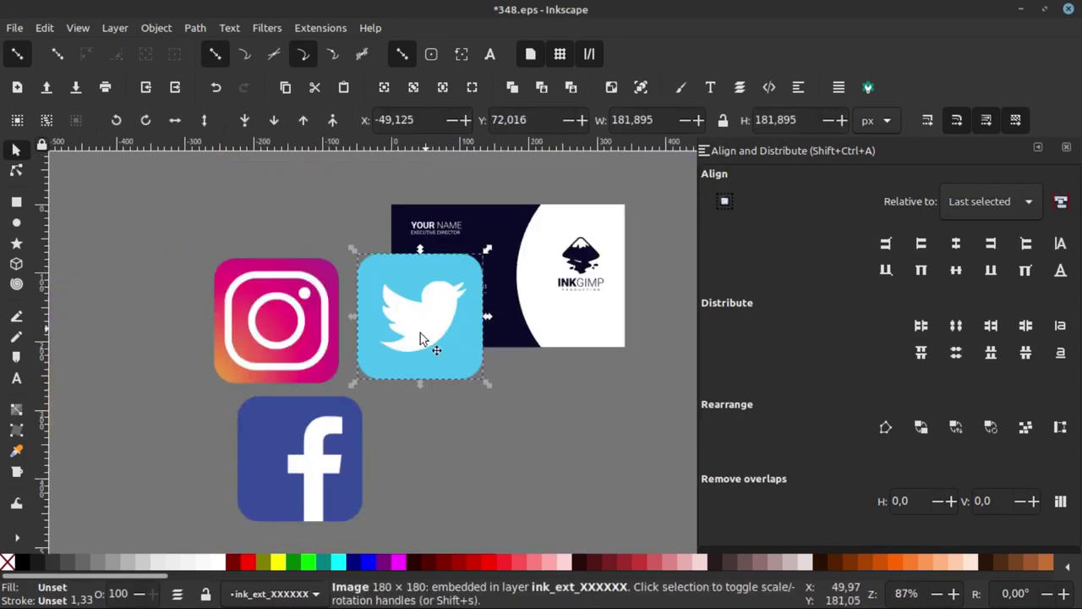
{"action": "left_click_drag", "start_coordinate": [430, 338], "coordinate": [429, 470]}
{"action": "left_click", "coordinate": [420, 317]}
{"action": "left_click_drag", "start_coordinate": [414, 313], "coordinate": [557, 447]}
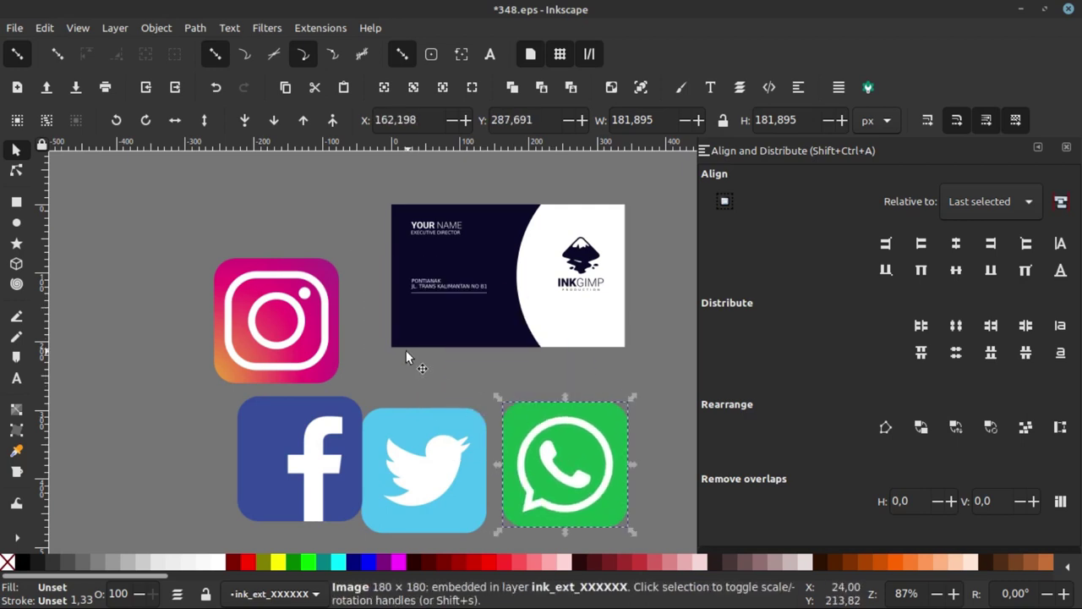
Shrink the four social icons together to fit the card.
{"action": "scroll", "coordinate": [335, 331], "scroll_direction": "down", "scroll_amount": 3}
{"action": "left_click", "coordinate": [335, 332]}
{"action": "left_click", "coordinate": [364, 382], "text": "shift"}
{"action": "left_click", "coordinate": [406, 387], "text": "shift"}
{"action": "left_click", "coordinate": [454, 387], "text": "shift"}
{"action": "scroll", "coordinate": [454, 387], "scroll_direction": "up", "scroll_amount": 1}
{"action": "mouse_move", "coordinate": [487, 419]}
{"action": "left_mouse_down"}
{"action": "mouse_move", "coordinate": [329, 315]}
{"action": "mouse_move", "coordinate": [677, 360]}
{"action": "left_mouse_up"}
{"action": "scroll", "coordinate": [308, 306], "scroll_direction": "up", "scroll_amount": 4}
{"action": "scroll", "coordinate": [431, 355], "scroll_direction": "down", "scroll_amount": 2}
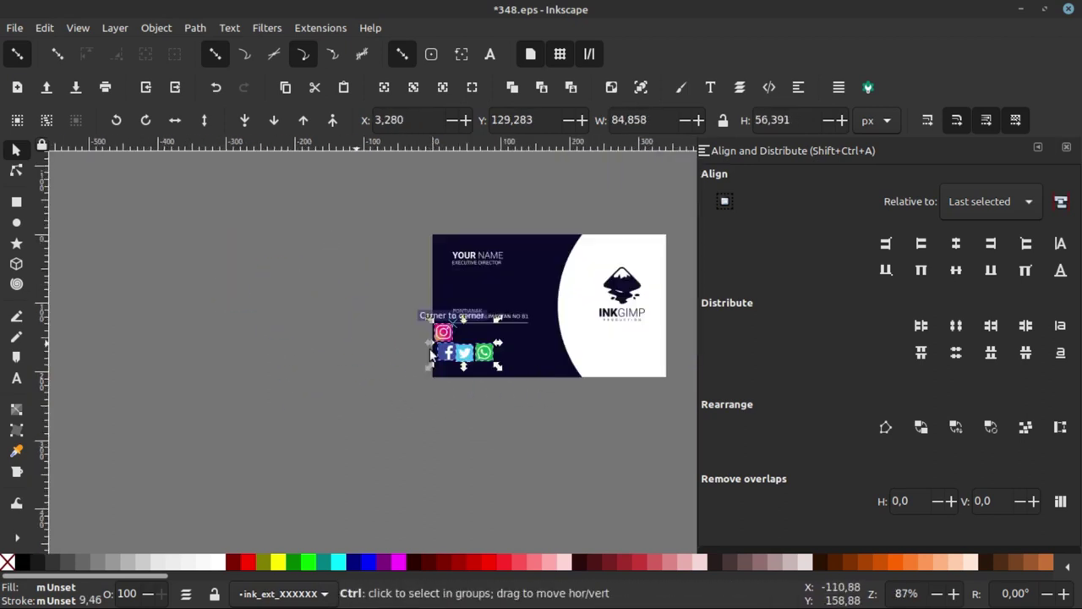
{"action": "scroll", "coordinate": [431, 355], "scroll_direction": "up", "scroll_amount": 2}
{"action": "left_click_drag", "start_coordinate": [448, 361], "coordinate": [388, 321]}
Undo an accidental background move and shift the four icons down and right.
{"action": "scroll", "coordinate": [300, 296], "scroll_direction": "up", "scroll_amount": 2}
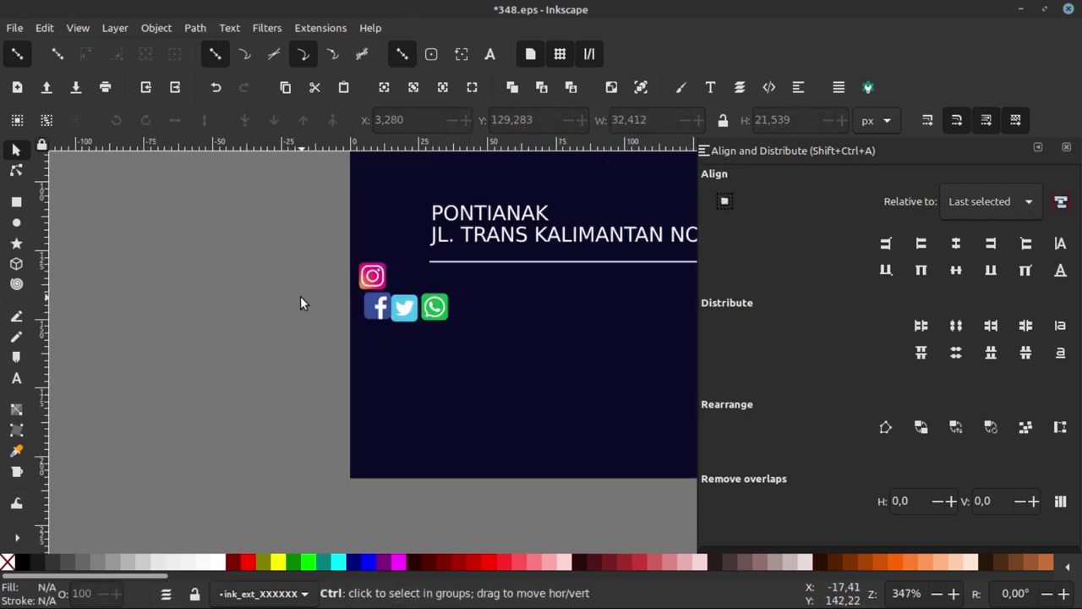
{"action": "scroll", "coordinate": [243, 284], "scroll_direction": "down", "scroll_amount": 2}
{"action": "left_click_drag", "start_coordinate": [252, 262], "coordinate": [290, 285]}
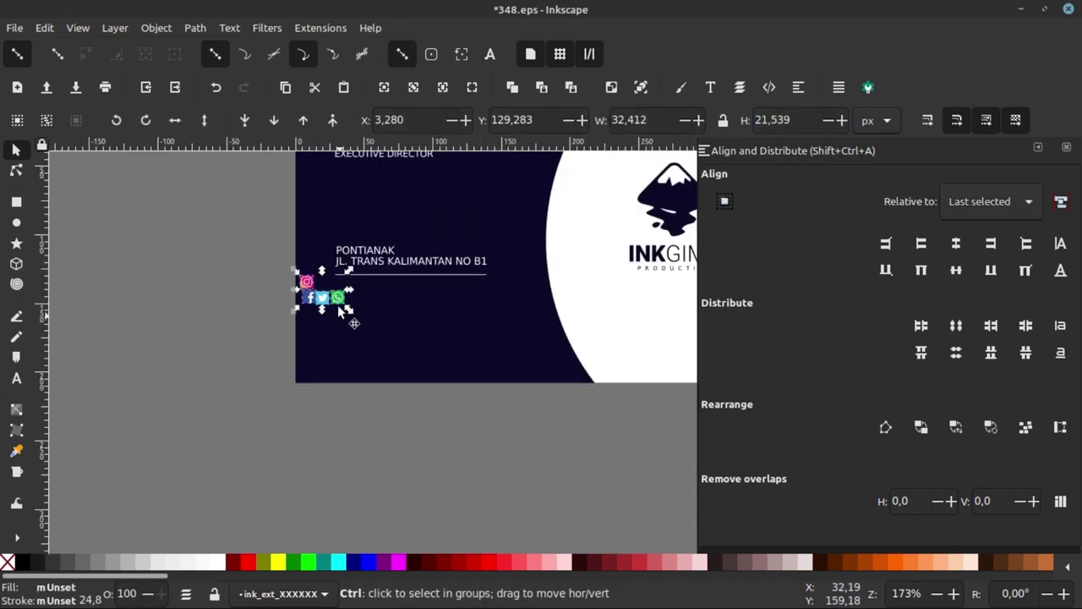
{"action": "scroll", "coordinate": [337, 307], "scroll_direction": "up", "scroll_amount": 2}
{"action": "left_click_drag", "start_coordinate": [339, 310], "coordinate": [387, 355]}
{"action": "key", "text": "ctrl+z"}
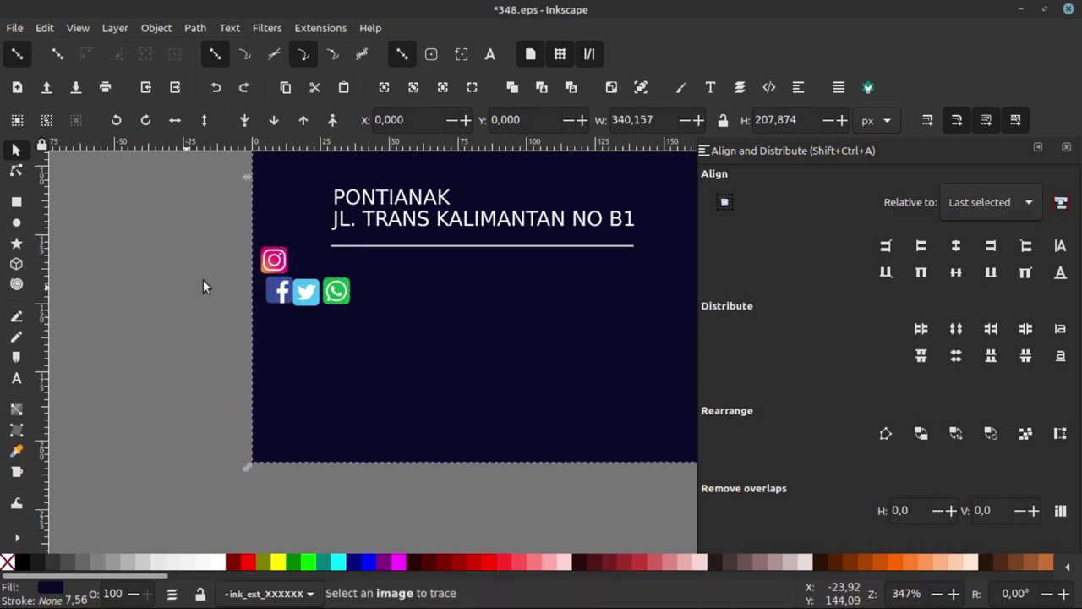
{"action": "left_click", "coordinate": [203, 286]}
{"action": "left_click", "coordinate": [274, 259]}
{"action": "left_click", "coordinate": [282, 295], "text": "shift"}
{"action": "left_click", "coordinate": [306, 294], "text": "shift"}
{"action": "left_click", "coordinate": [341, 300], "text": "shift"}
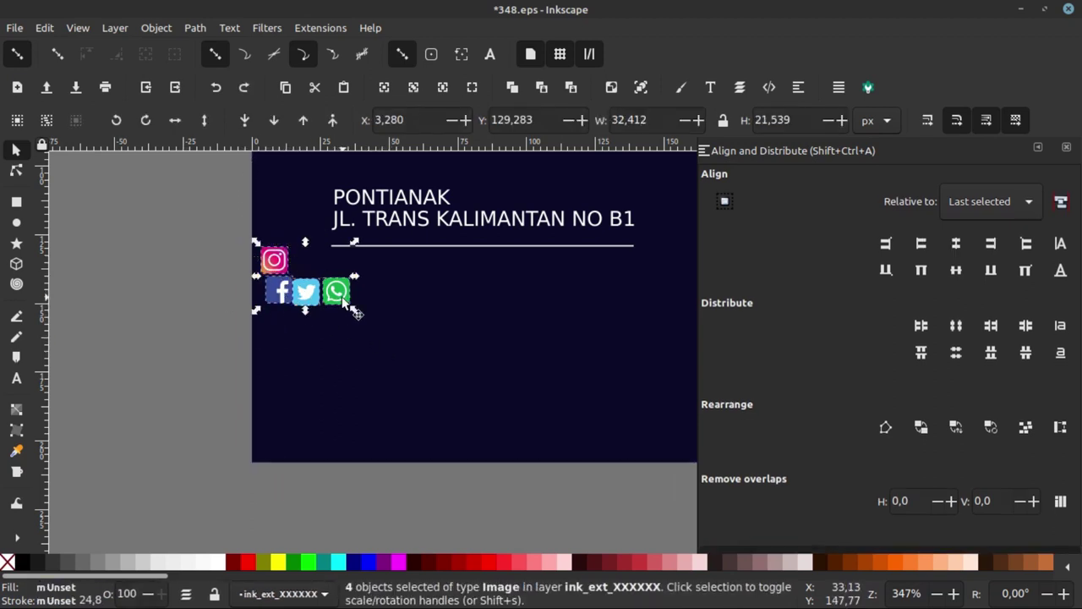
{"action": "left_click_drag", "start_coordinate": [343, 300], "coordinate": [397, 343]}
Stack the icons in a column: Facebook, Instagram, Twitter, then WhatsApp.
{"action": "left_click", "coordinate": [161, 302]}
{"action": "left_click_drag", "start_coordinate": [332, 339], "coordinate": [320, 413]}
{"action": "left_click", "coordinate": [355, 336]}
{"action": "left_click", "coordinate": [330, 420]}
{"action": "mouse_move", "coordinate": [329, 420]}
{"action": "left_mouse_down"}
{"action": "mouse_move", "coordinate": [287, 322]}
{"action": "mouse_move", "coordinate": [308, 292]}
{"action": "mouse_move", "coordinate": [308, 336]}
{"action": "mouse_move", "coordinate": [327, 365]}
{"action": "mouse_move", "coordinate": [304, 377]}
{"action": "left_mouse_up"}
{"action": "left_click", "coordinate": [331, 304]}
{"action": "left_click", "coordinate": [391, 334]}
{"action": "mouse_move", "coordinate": [391, 341]}
{"action": "left_mouse_down"}
{"action": "mouse_move", "coordinate": [358, 389]}
{"action": "mouse_move", "coordinate": [301, 423]}
{"action": "left_mouse_up"}
Left-align the four social icons with the address text.
{"action": "left_click", "coordinate": [177, 251]}
{"action": "left_click_drag", "start_coordinate": [184, 254], "coordinate": [346, 448]}
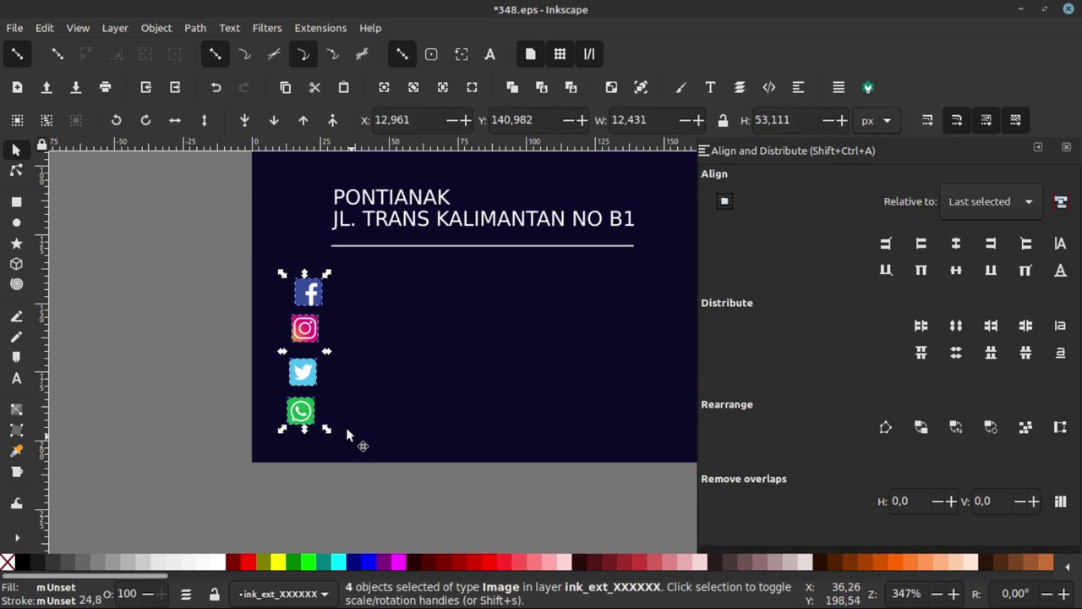
{"action": "scroll", "coordinate": [338, 423], "scroll_direction": "down", "scroll_amount": 3, "text": "ctrl"}
{"action": "scroll", "coordinate": [330, 286], "scroll_direction": "up", "scroll_amount": 2, "text": "ctrl"}
{"action": "scroll", "coordinate": [330, 286], "scroll_direction": "up", "scroll_amount": 1, "text": "ctrl"}
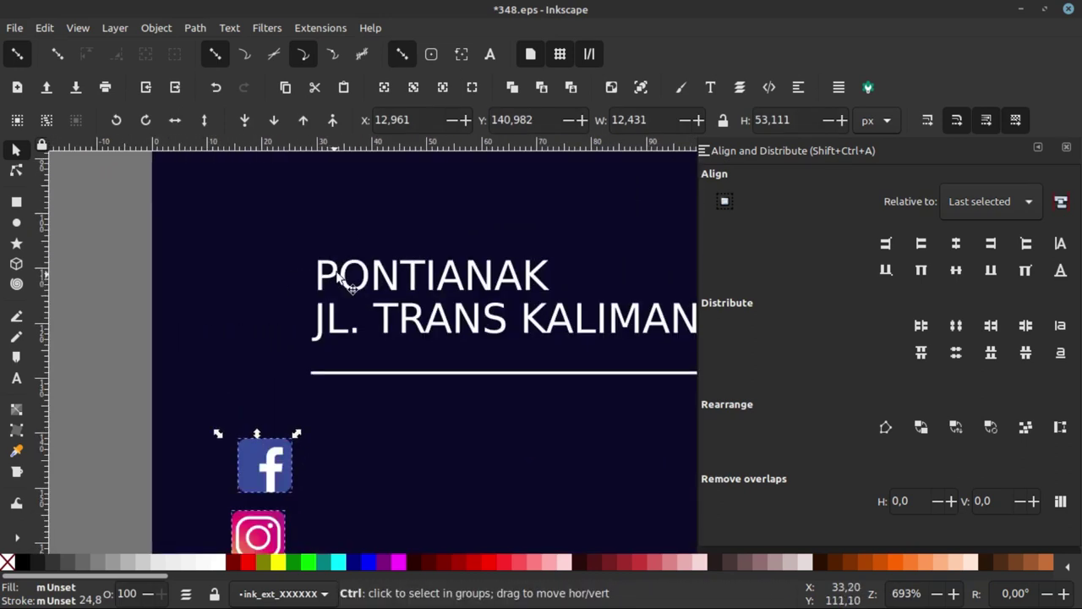
{"action": "left_click", "coordinate": [338, 276], "text": "shift"}
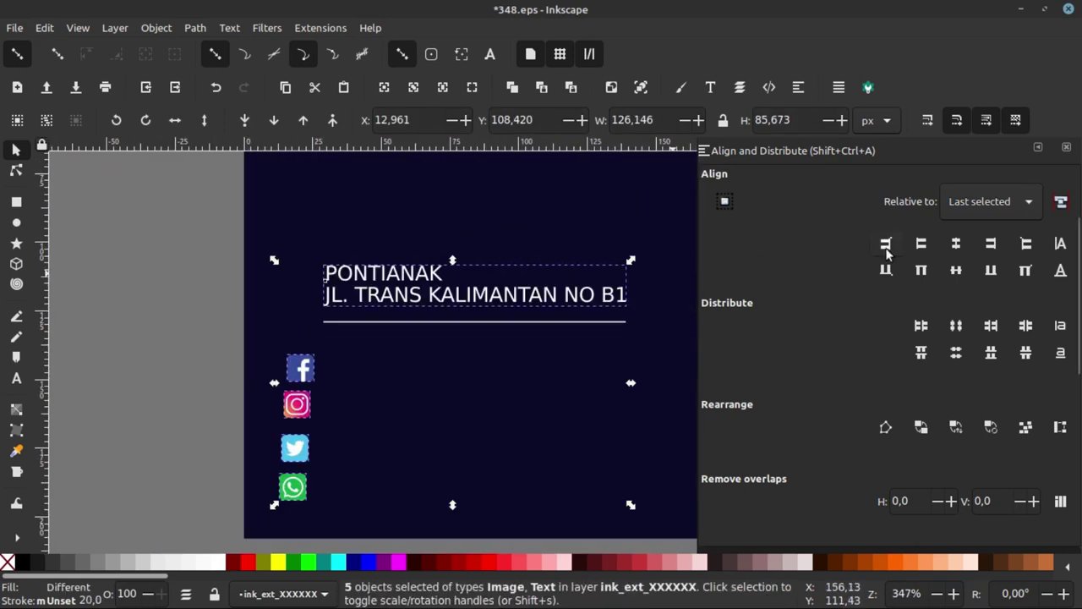
{"action": "left_click", "coordinate": [923, 245]}
{"action": "scroll", "coordinate": [528, 269], "scroll_direction": "down", "scroll_amount": 2, "text": "ctrl"}
{"action": "key", "text": "Escape"}
{"action": "scroll", "coordinate": [444, 313], "scroll_direction": "up", "scroll_amount": 1, "text": "ctrl"}
{"action": "scroll", "coordinate": [409, 308], "scroll_direction": "up", "scroll_amount": 1, "text": "ctrl"}
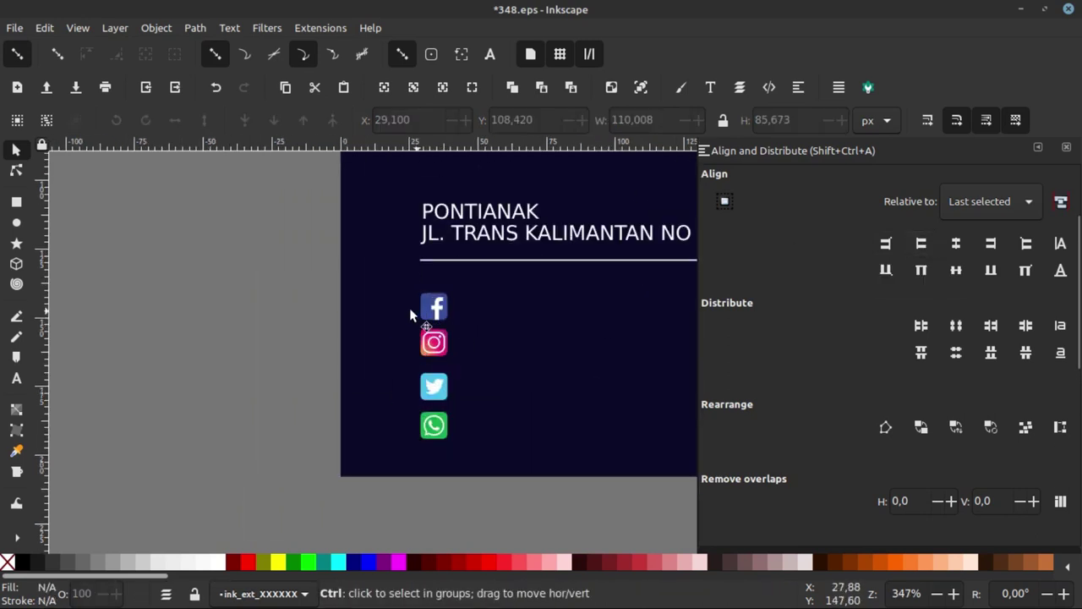
{"action": "scroll", "coordinate": [414, 333], "scroll_direction": "up", "scroll_amount": 2, "text": "ctrl"}
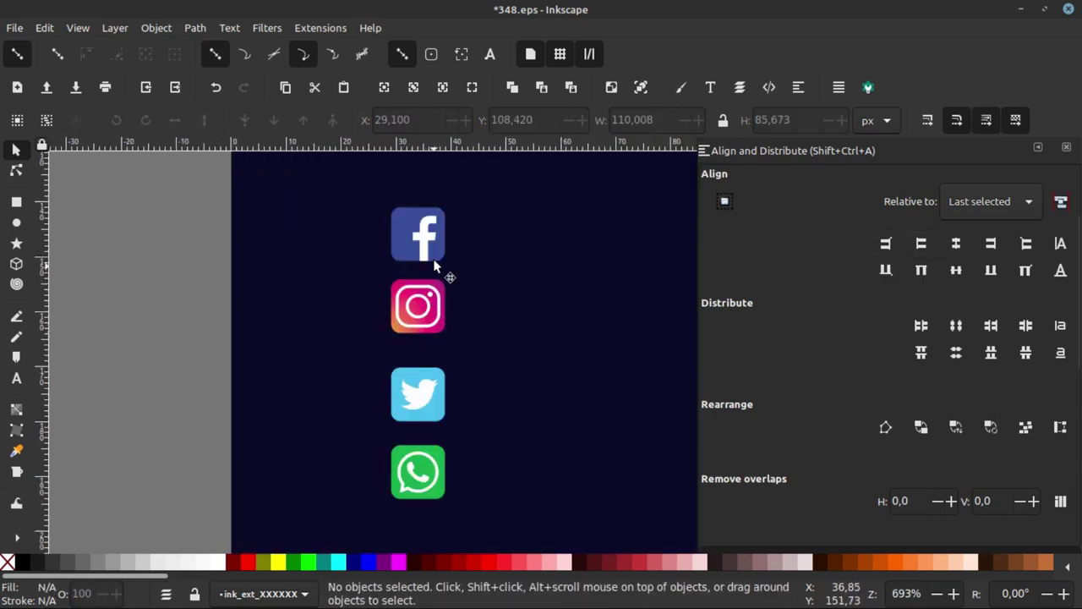
Equalize the vertical gaps between the WhatsApp, Twitter, Instagram and Facebook icons.
{"action": "left_click", "coordinate": [407, 457]}
{"action": "scroll", "coordinate": [422, 420], "scroll_direction": "up", "scroll_amount": 2, "text": "ctrl"}
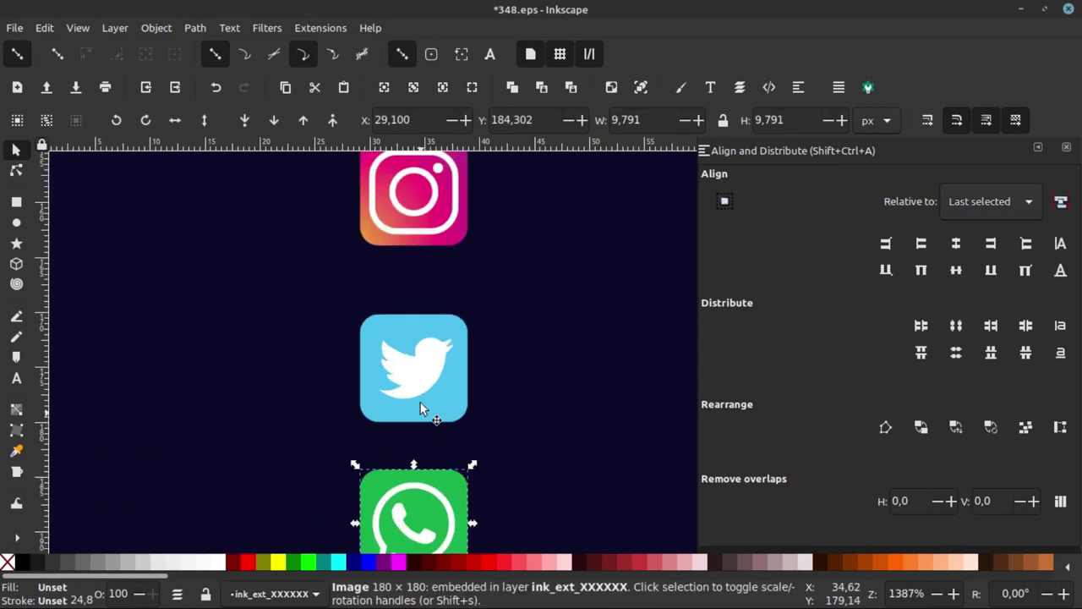
{"action": "scroll", "coordinate": [399, 398], "scroll_direction": "down", "scroll_amount": 2, "text": "ctrl"}
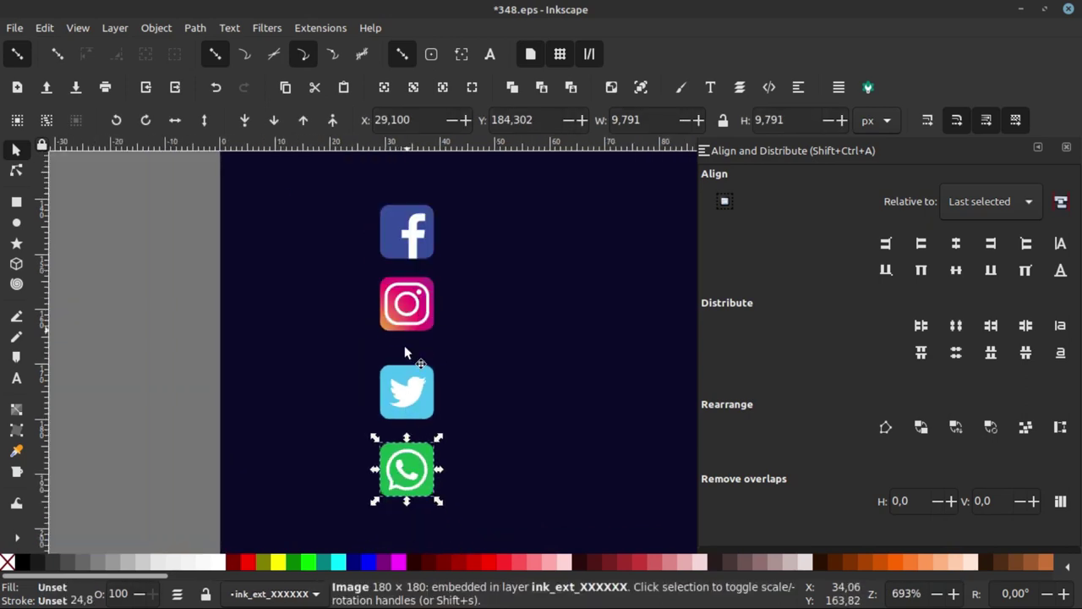
{"action": "left_click", "coordinate": [405, 389], "text": "shift"}
{"action": "left_click", "coordinate": [406, 307], "text": "shift"}
{"action": "left_click", "coordinate": [410, 249], "text": "shift"}
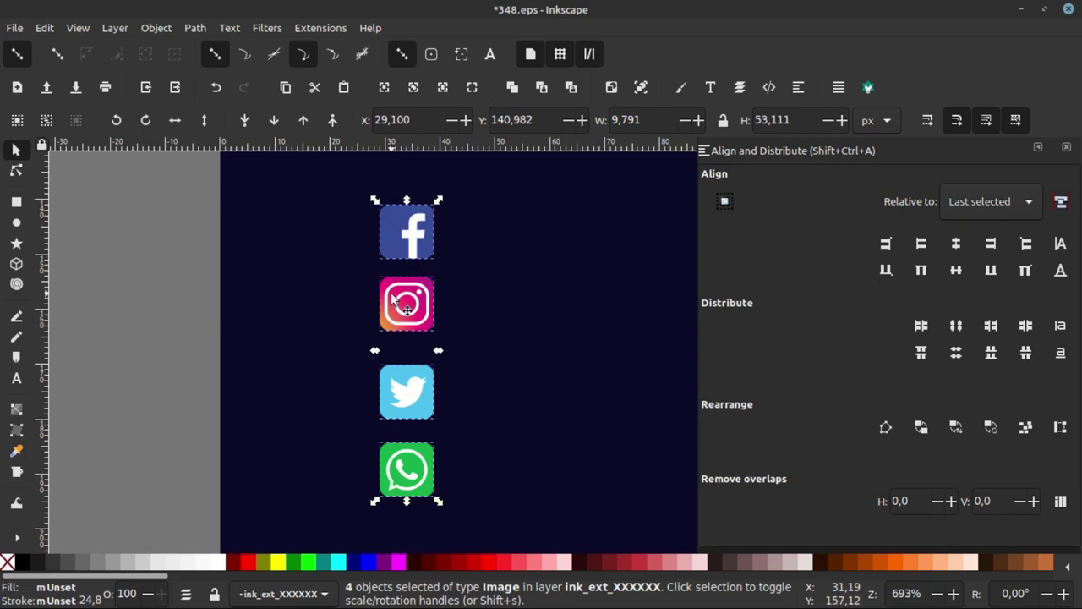
{"action": "left_click", "coordinate": [1028, 359]}
{"action": "scroll", "coordinate": [461, 330], "scroll_direction": "down", "scroll_amount": 1, "text": "ctrl"}
{"action": "scroll", "coordinate": [252, 303], "scroll_direction": "down", "scroll_amount": 2, "text": "ctrl"}
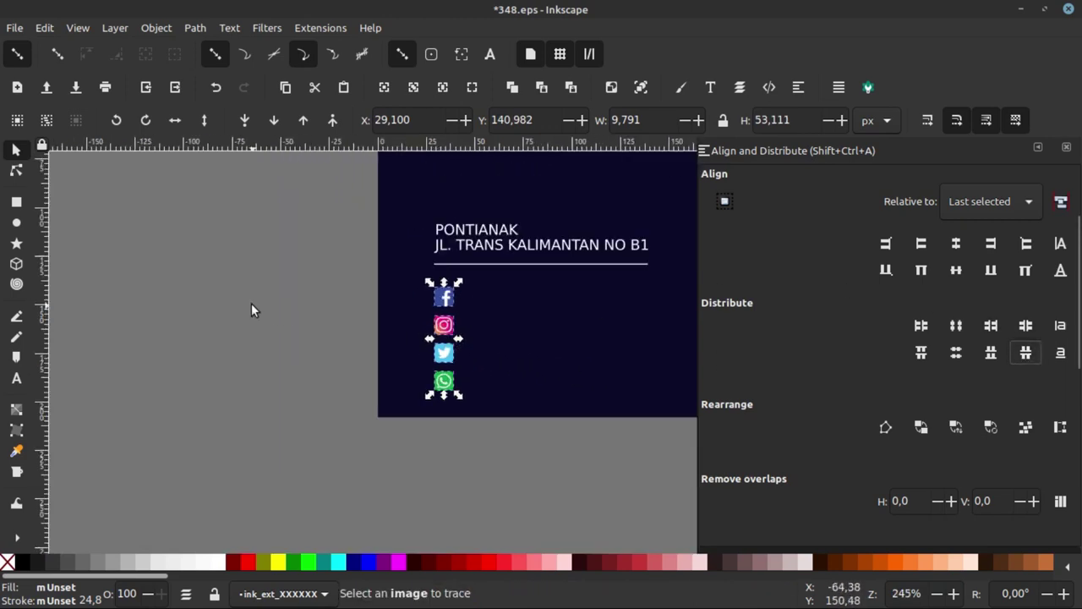
Deselect the icons and select the two-line address text.
{"action": "left_click", "coordinate": [251, 303]}
{"action": "scroll", "coordinate": [448, 292], "scroll_direction": "up", "scroll_amount": 4, "text": "ctrl"}
{"action": "scroll", "coordinate": [342, 296], "scroll_direction": "down", "scroll_amount": 4, "text": "ctrl"}
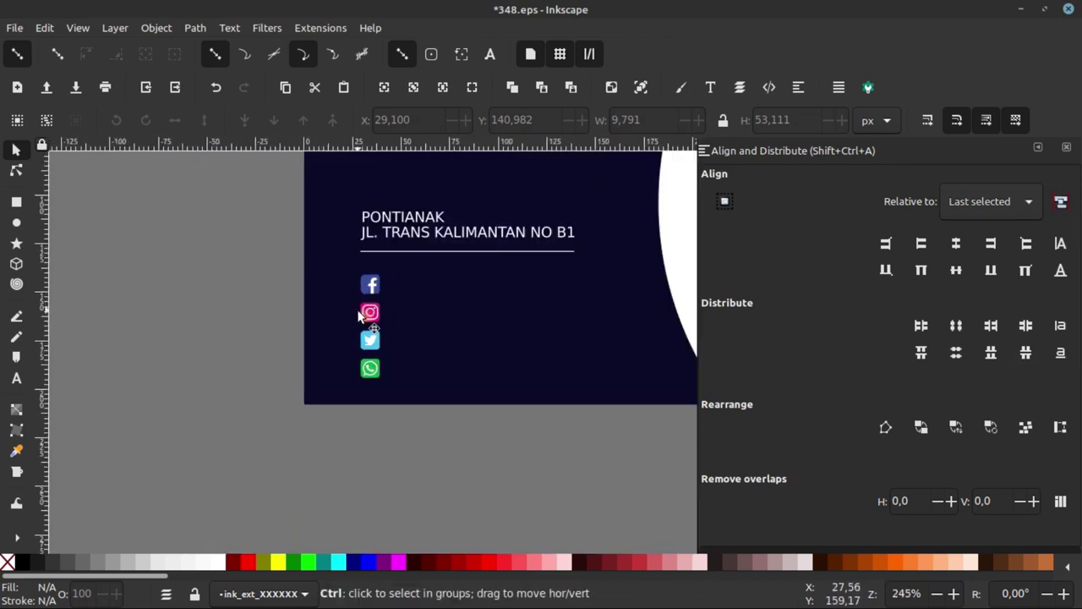
{"action": "scroll", "coordinate": [359, 314], "scroll_direction": "down", "scroll_amount": 2, "text": "ctrl"}
{"action": "scroll", "coordinate": [359, 315], "scroll_direction": "down", "scroll_amount": 2, "text": "ctrl"}
{"action": "scroll", "coordinate": [372, 317], "scroll_direction": "up", "scroll_amount": 3, "text": "ctrl"}
{"action": "scroll", "coordinate": [383, 320], "scroll_direction": "up", "scroll_amount": 1, "text": "ctrl"}
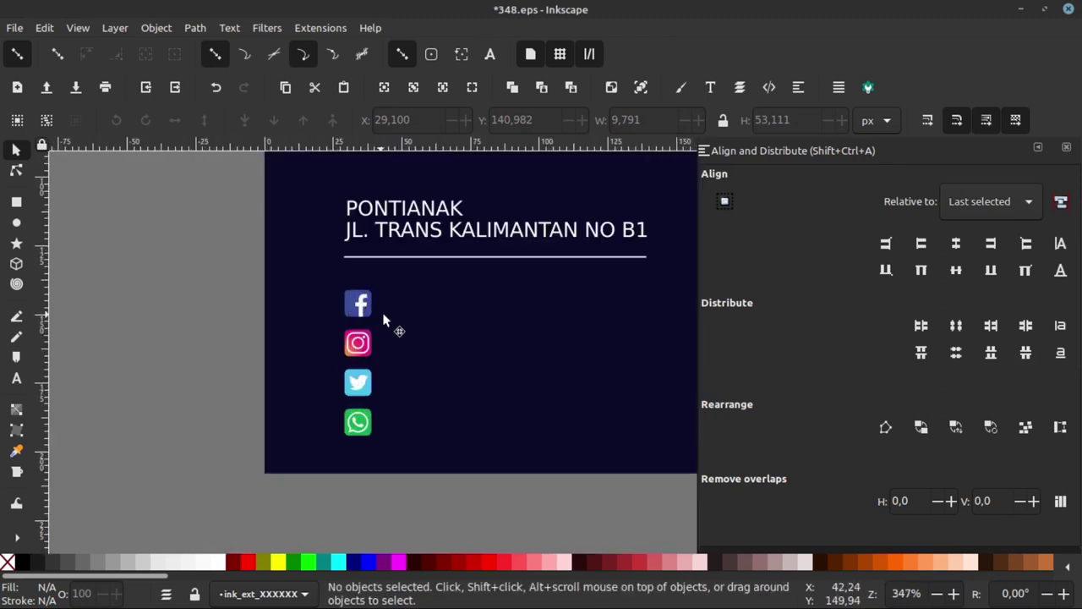
{"action": "left_click", "coordinate": [417, 225]}
Duplicate the address text beside the icons as 'LOREM IPSUM' and placeholder phone-number labels.
{"action": "key", "text": "ctrl+d"}
{"action": "mouse_move", "coordinate": [433, 238]}
{"action": "left_mouse_down"}
{"action": "mouse_move", "coordinate": [443, 228]}
{"action": "mouse_move", "coordinate": [471, 298]}
{"action": "mouse_move", "coordinate": [434, 315]}
{"action": "left_mouse_up"}
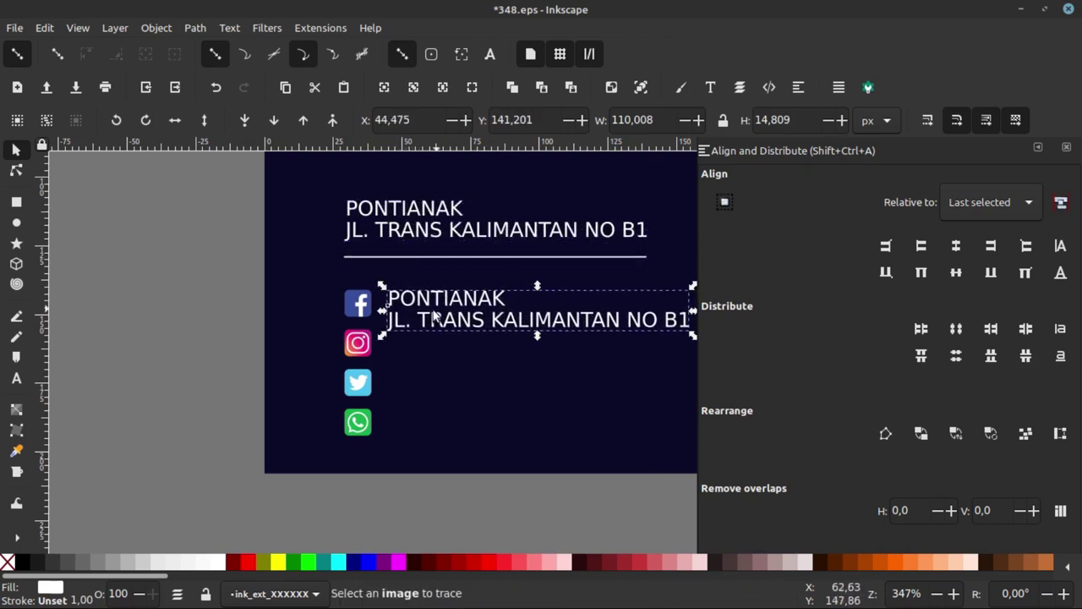
{"action": "key", "text": "t"}
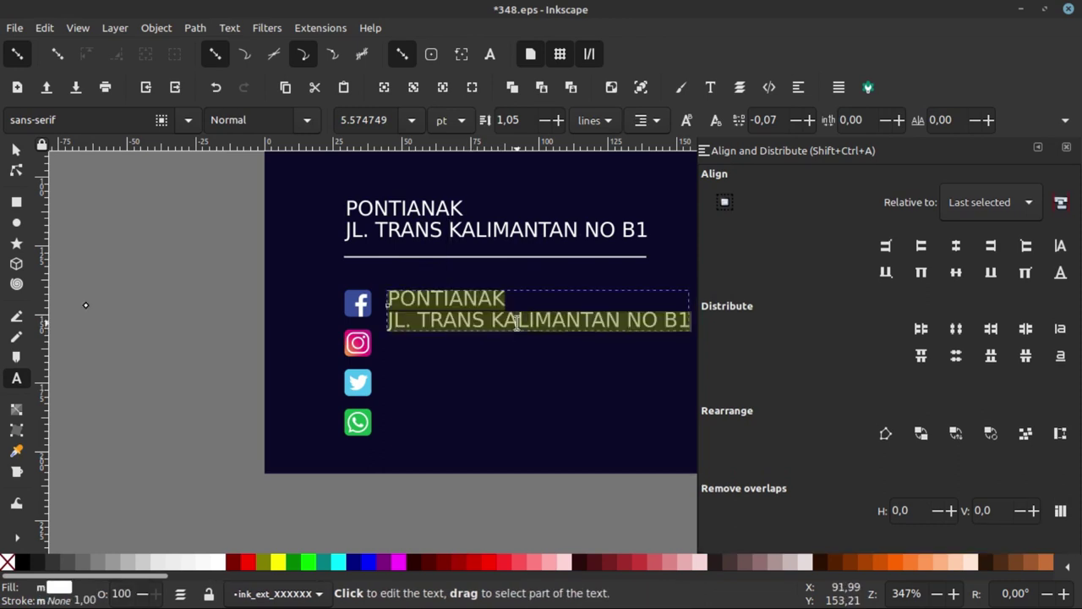
{"action": "type", "text": "LO"}
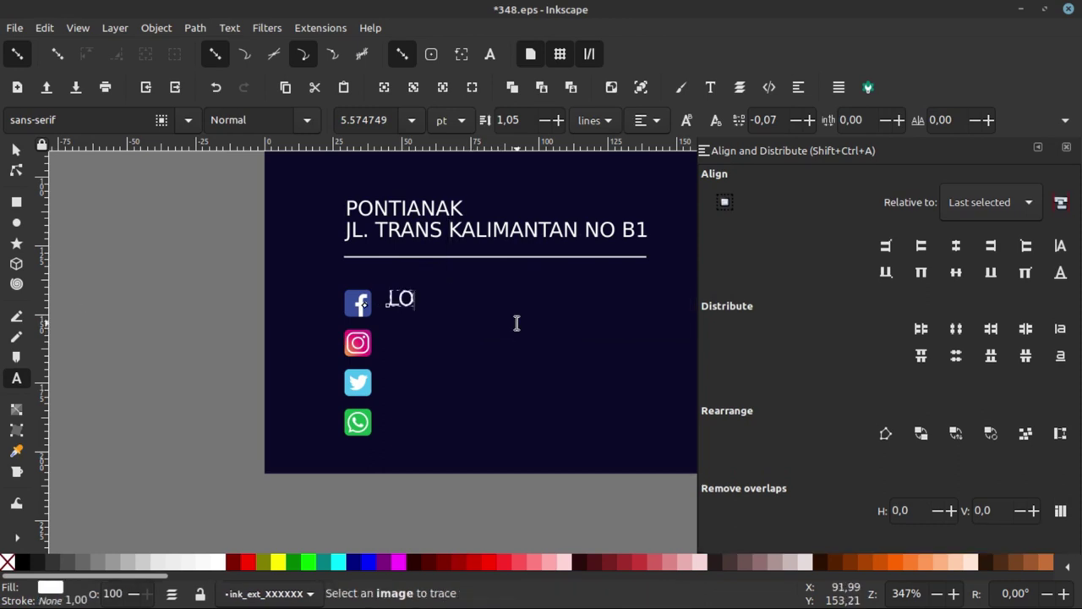
{"action": "type", "text": "REM IPSUM"}
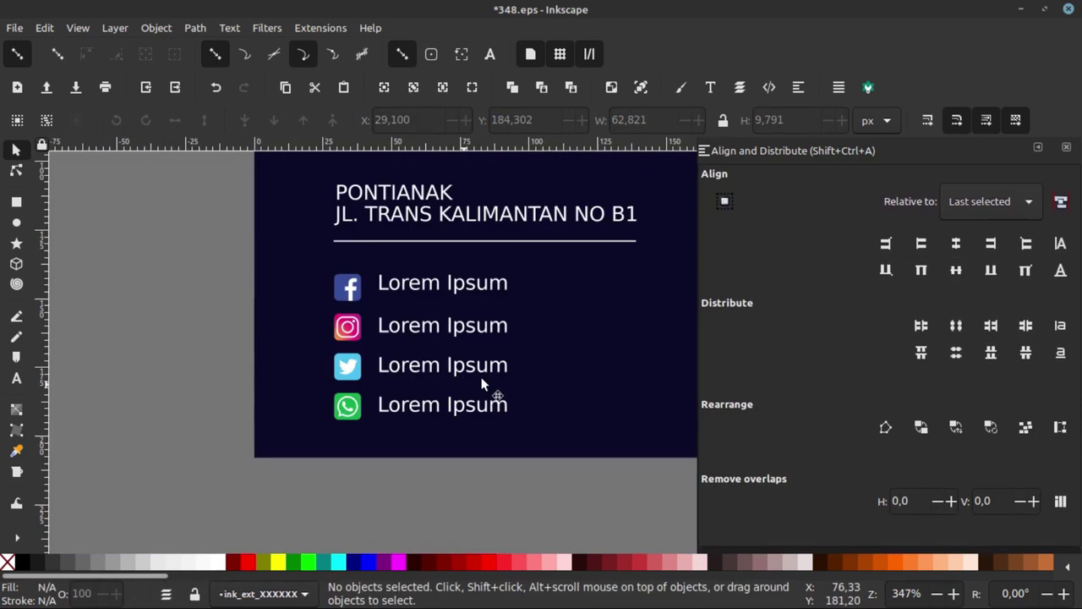
{"action": "type", "text": "08578751xx"}
{"action": "left_click", "coordinate": [16, 148]}
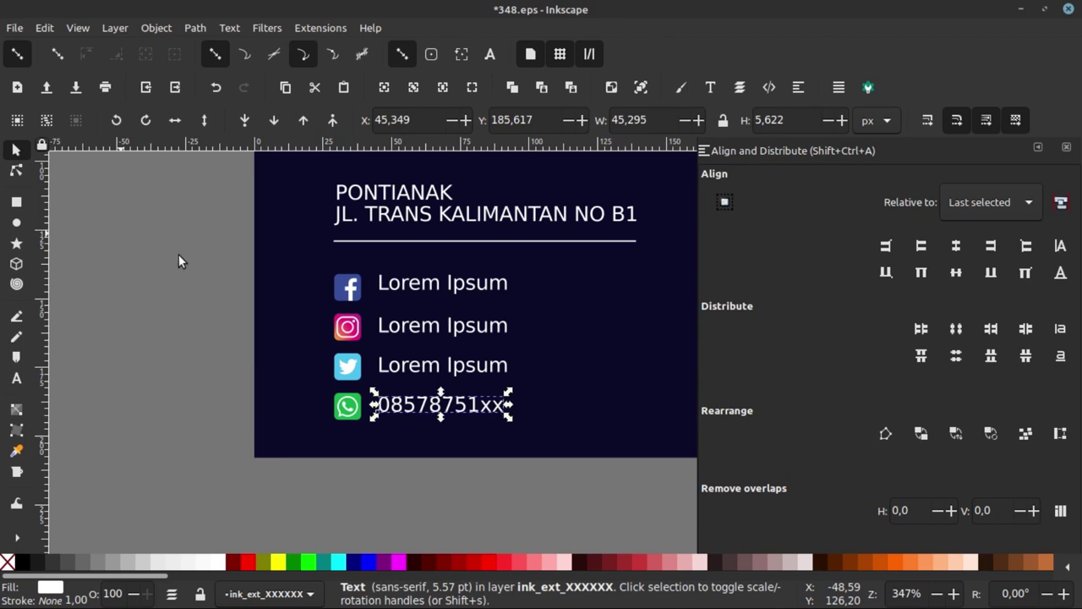
Go to the Downloads folder in the file window and drag out the QR code image.
{"action": "scroll", "coordinate": [287, 328], "scroll_direction": "down", "scroll_amount": 4}
{"action": "scroll", "coordinate": [407, 298], "scroll_direction": "down", "scroll_amount": 1}
{"action": "scroll", "coordinate": [407, 297], "scroll_direction": "up", "scroll_amount": 1}
{"action": "scroll", "coordinate": [429, 280], "scroll_direction": "up", "scroll_amount": 2}
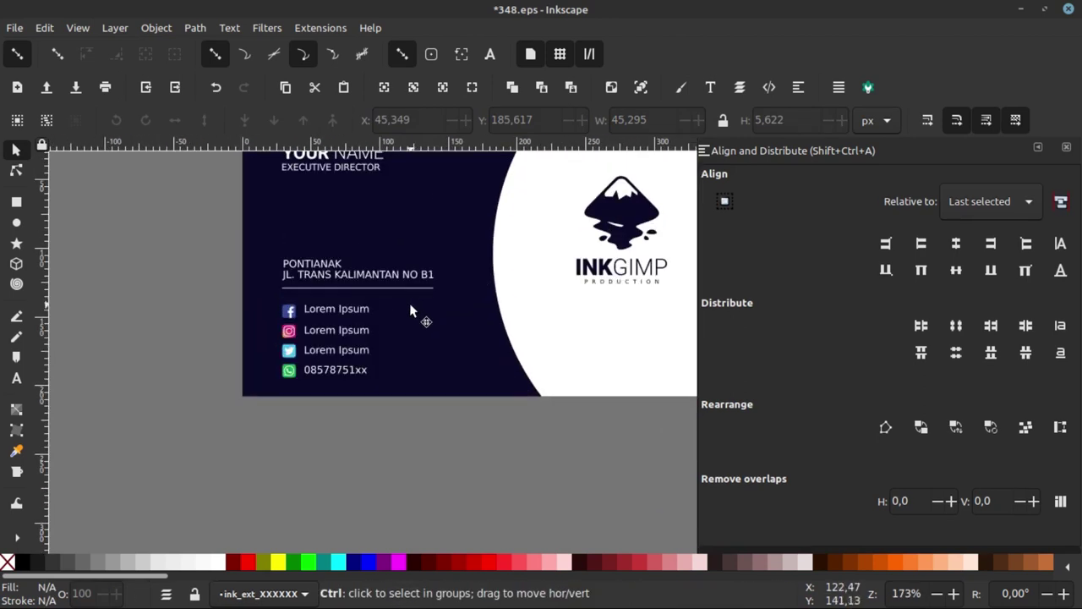
{"action": "scroll", "coordinate": [400, 331], "scroll_direction": "down", "scroll_amount": 2}
{"action": "scroll", "coordinate": [378, 327], "scroll_direction": "up", "scroll_amount": 2}
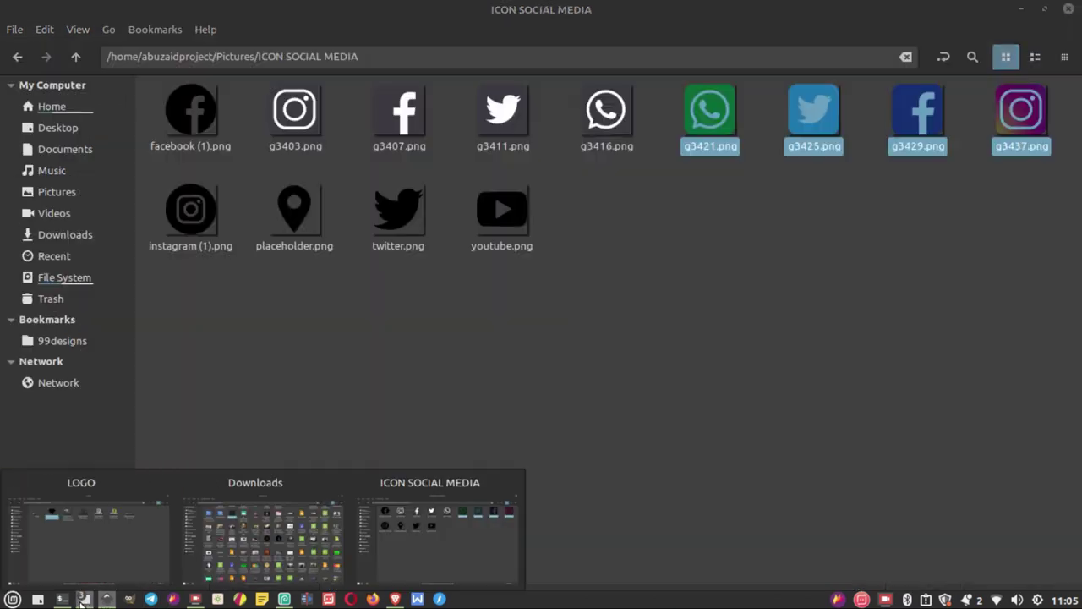
{"action": "left_click", "coordinate": [431, 533]}
{"action": "left_click", "coordinate": [62, 149]}
{"action": "left_click", "coordinate": [58, 234]}
{"action": "left_click_drag", "start_coordinate": [333, 190], "coordinate": [454, 597]}
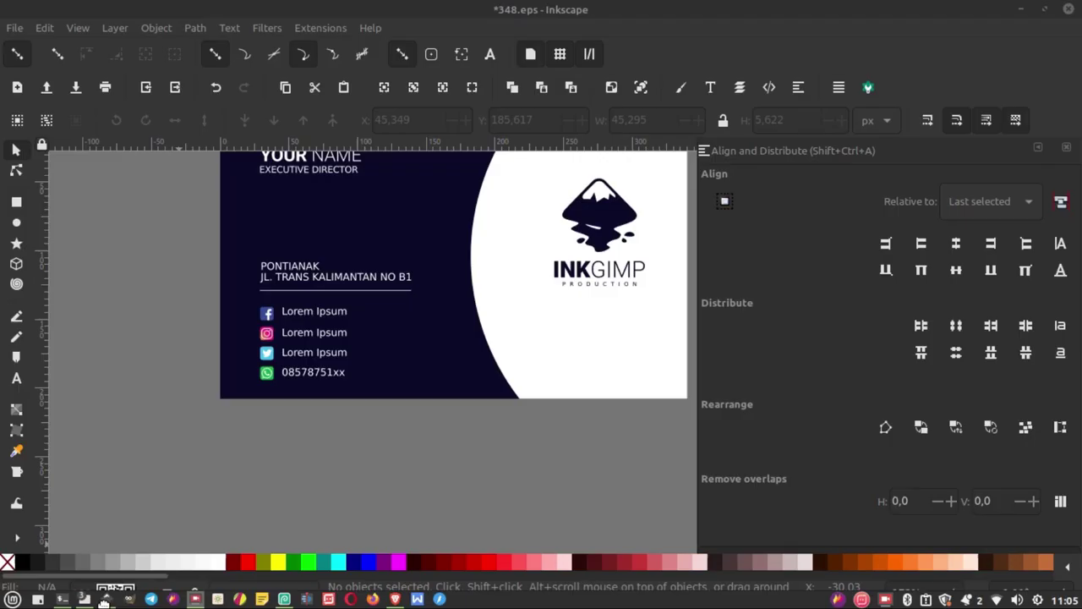
Drop the images.png QR code onto the canvas and shrink it onto the card.
{"action": "mouse_move", "coordinate": [454, 597]}
{"action": "left_mouse_down"}
{"action": "mouse_move", "coordinate": [486, 342]}
{"action": "mouse_move", "coordinate": [288, 332]}
{"action": "left_mouse_up"}
{"action": "scroll", "coordinate": [423, 346], "scroll_direction": "down", "scroll_amount": 1}
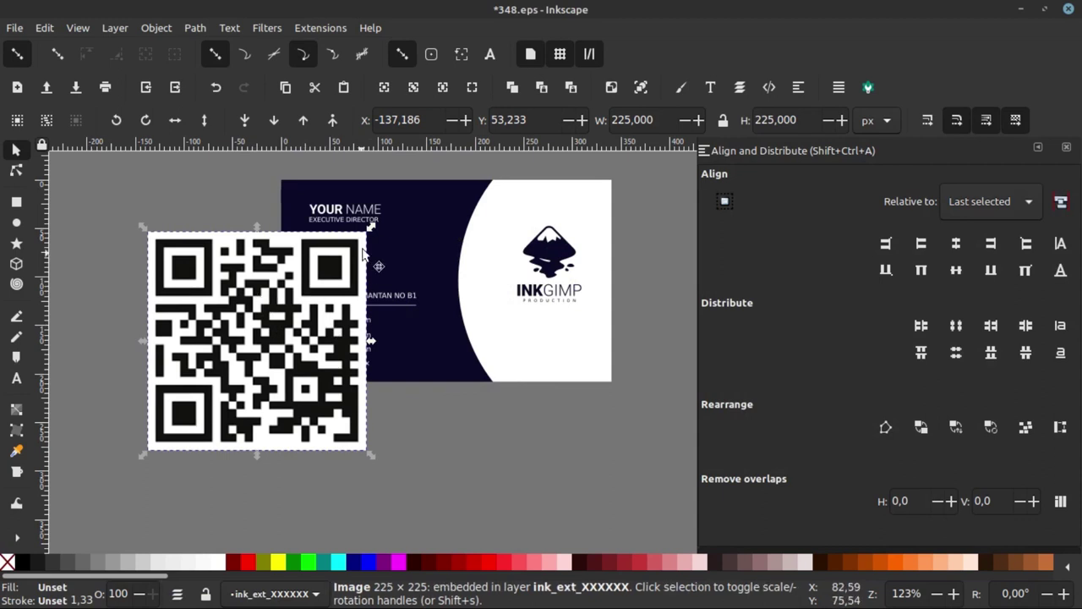
{"action": "left_click_drag", "start_coordinate": [374, 234], "coordinate": [207, 391]}
{"action": "left_click_drag", "start_coordinate": [170, 433], "coordinate": [425, 344]}
{"action": "scroll", "coordinate": [425, 336], "scroll_direction": "up", "scroll_amount": 3}
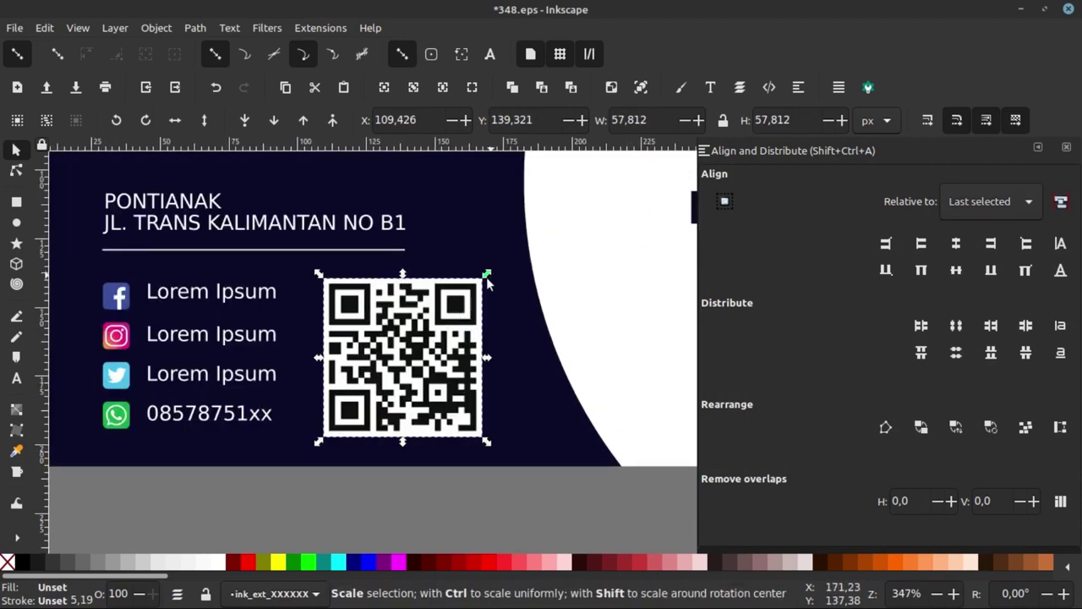
Resize the QR code to about 35 px square and place it beside the social labels.
{"action": "left_click_drag", "start_coordinate": [486, 277], "coordinate": [432, 321]}
{"action": "left_click_drag", "start_coordinate": [363, 378], "coordinate": [376, 327]}
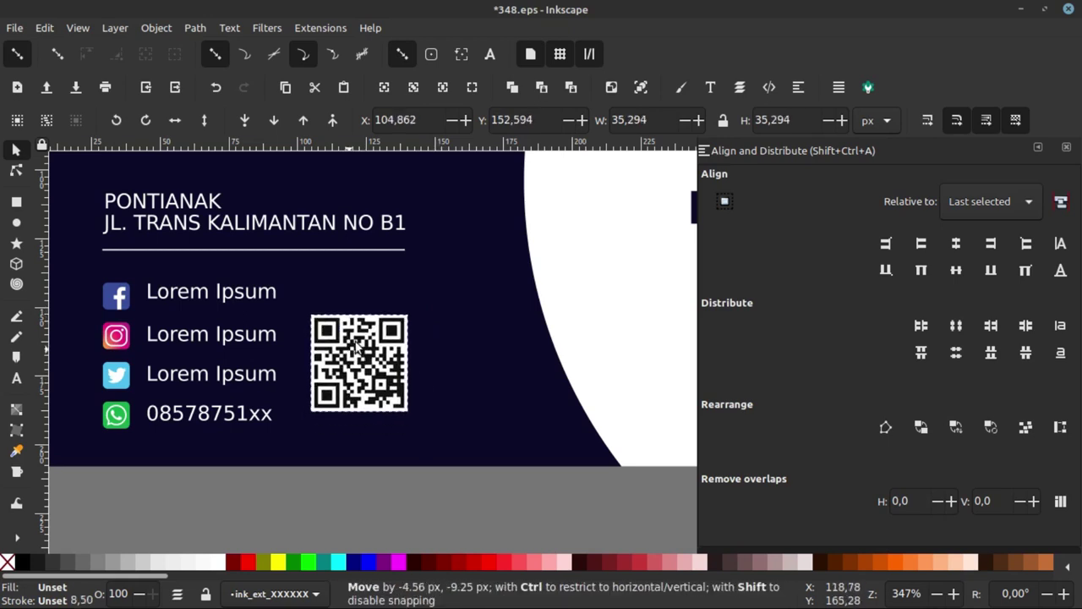
{"action": "scroll", "coordinate": [362, 397], "scroll_direction": "down", "scroll_amount": 4}
{"action": "scroll", "coordinate": [374, 382], "scroll_direction": "down", "scroll_amount": 1}
{"action": "key", "text": "Escape"}
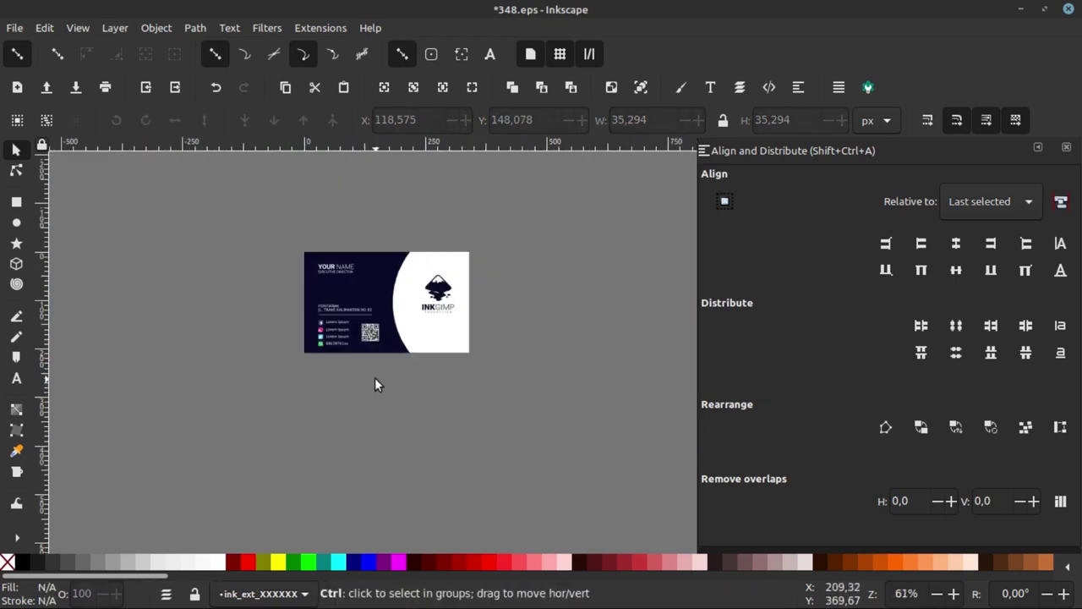
{"action": "scroll", "coordinate": [375, 377], "scroll_direction": "up", "scroll_amount": 1}
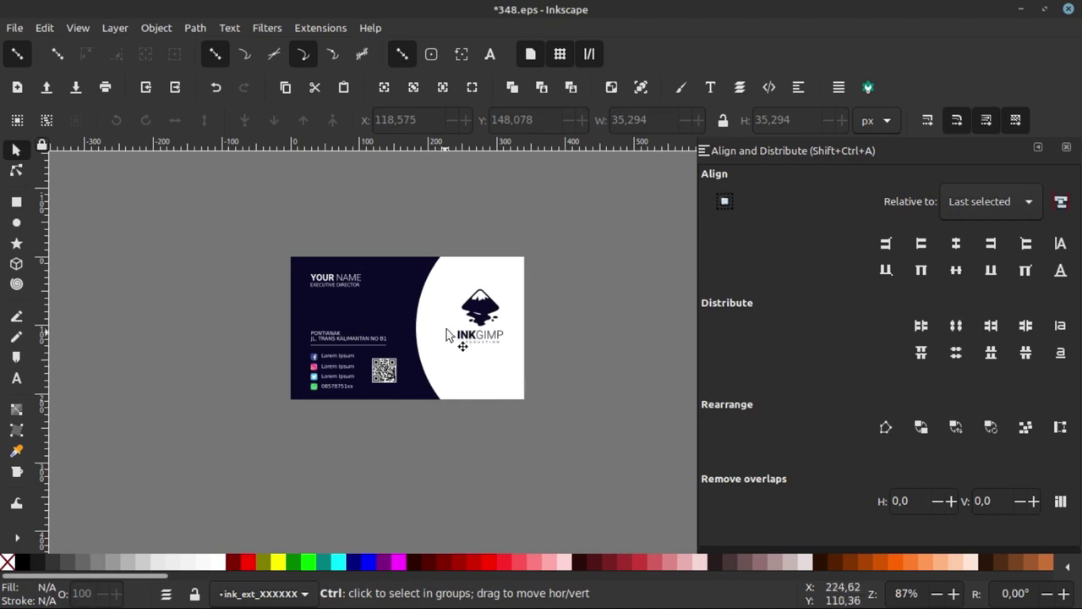
{"action": "scroll", "coordinate": [456, 272], "scroll_direction": "up", "scroll_amount": 1}
{"action": "scroll", "coordinate": [383, 262], "scroll_direction": "right", "scroll_amount": 1}
{"action": "scroll", "coordinate": [383, 263], "scroll_direction": "down", "scroll_amount": 1}
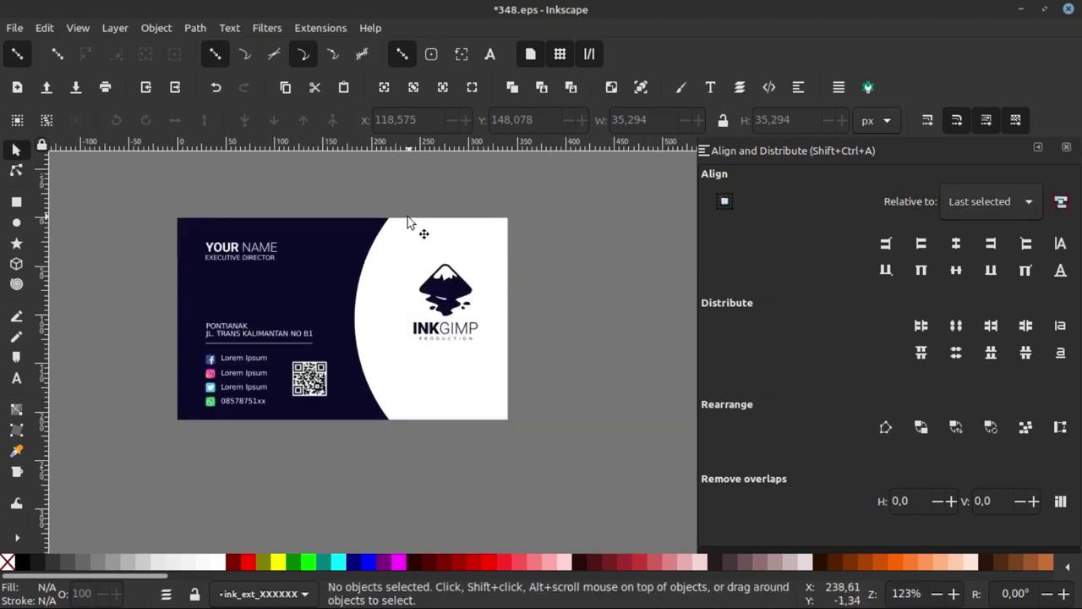
{"action": "scroll", "coordinate": [390, 258], "scroll_direction": "up", "scroll_amount": 1}
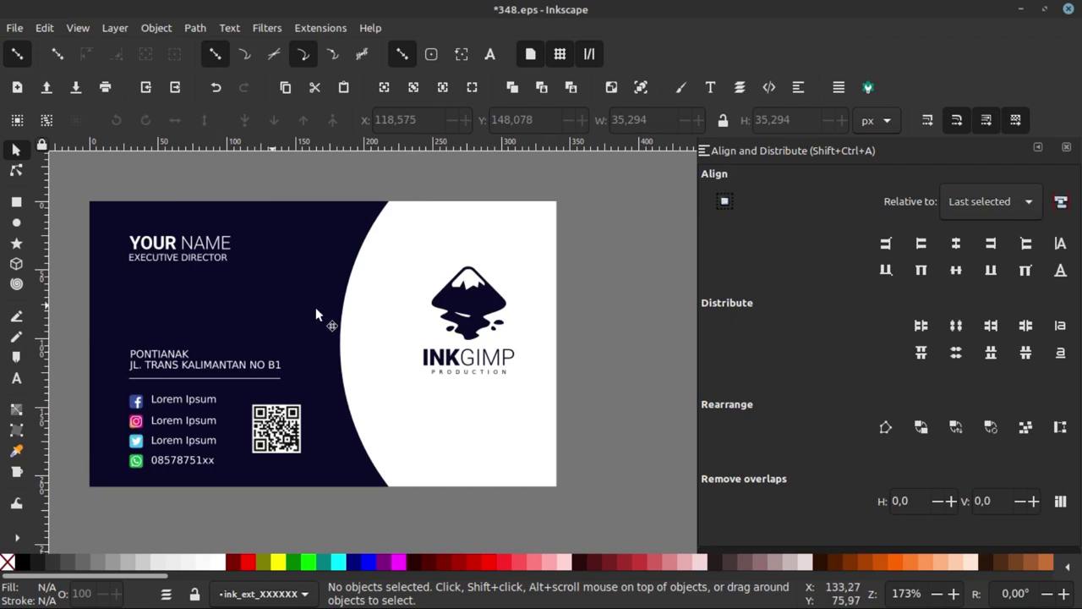
{"action": "left_click", "coordinate": [15, 317]}
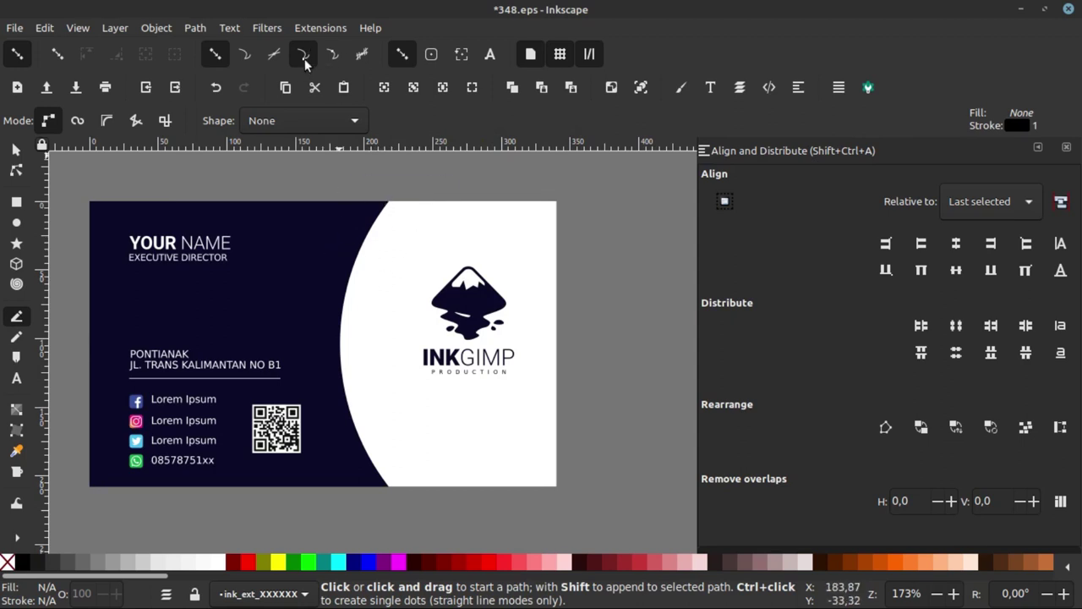
Draw a closed triangular path from the white curve's top to the bottom-right corner and back along the bottom edge.
{"action": "scroll", "coordinate": [391, 227], "scroll_direction": "up", "scroll_amount": 1}
{"action": "scroll", "coordinate": [387, 280], "scroll_direction": "up", "scroll_amount": 3}
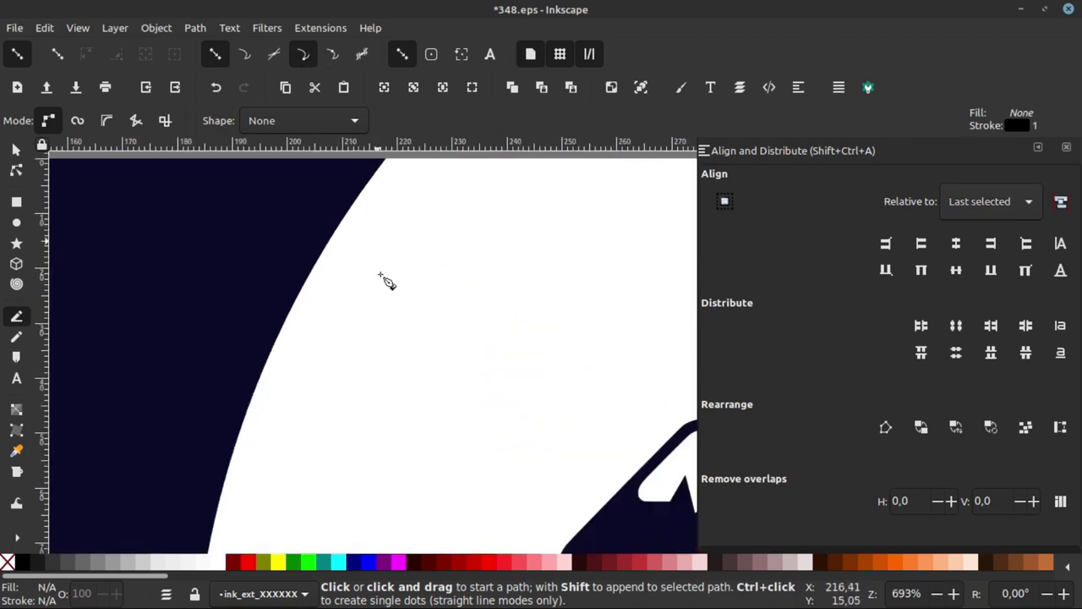
{"action": "scroll", "coordinate": [387, 279], "scroll_direction": "up", "scroll_amount": 1}
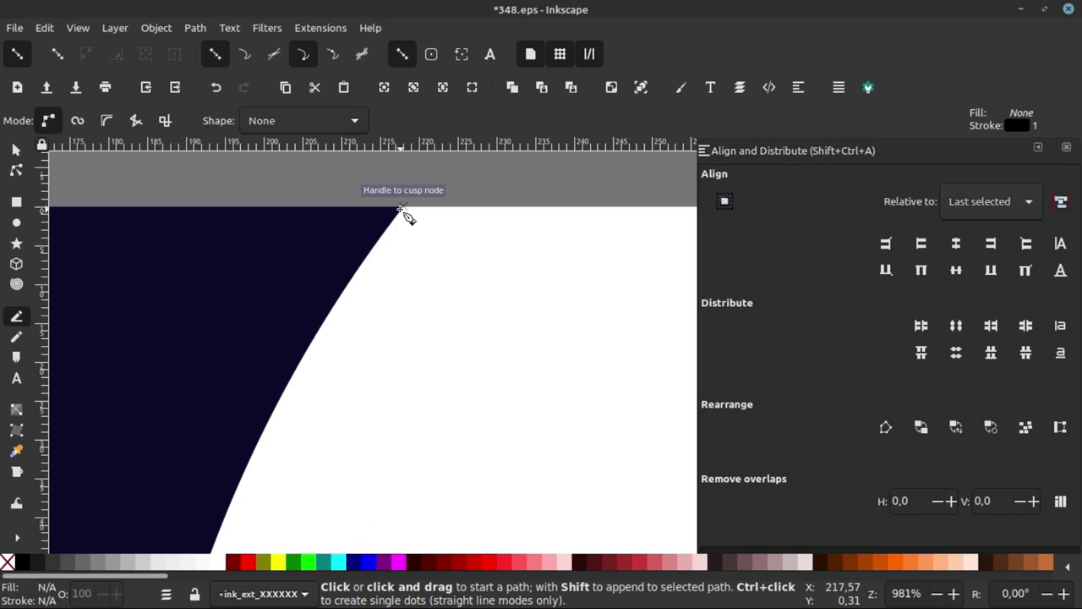
{"action": "scroll", "coordinate": [406, 215], "scroll_direction": "down", "scroll_amount": 4}
{"action": "scroll", "coordinate": [416, 222], "scroll_direction": "down", "scroll_amount": 2}
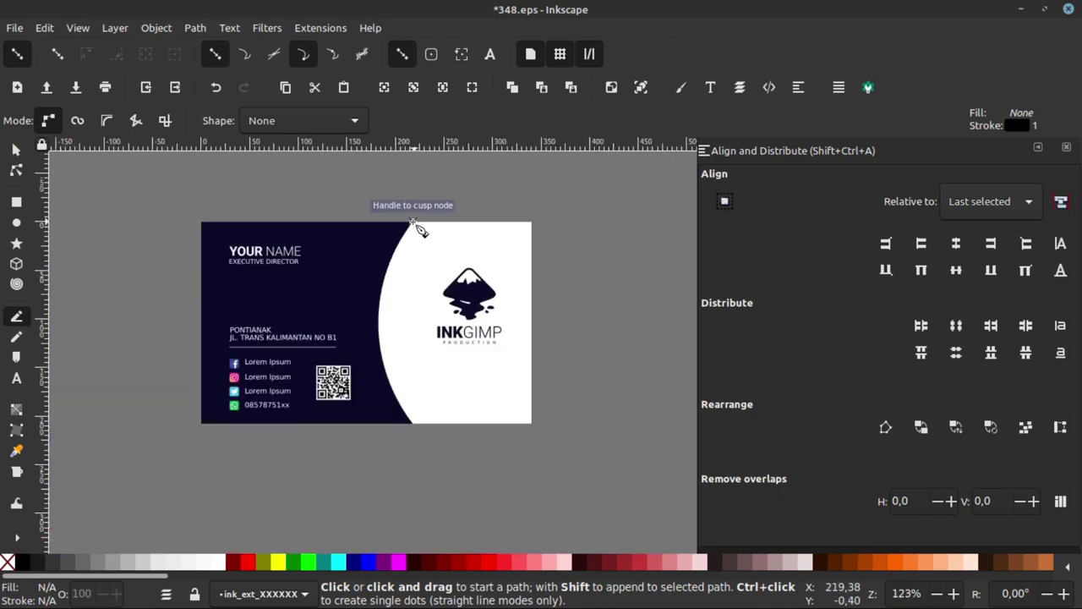
{"action": "left_click", "coordinate": [412, 222]}
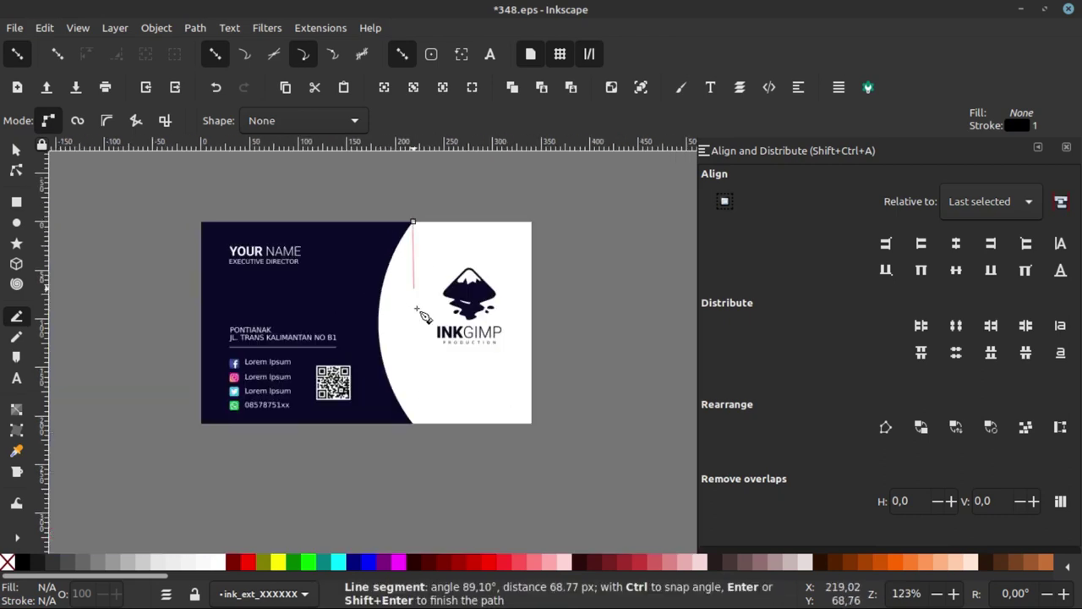
{"action": "left_click", "coordinate": [530, 422]}
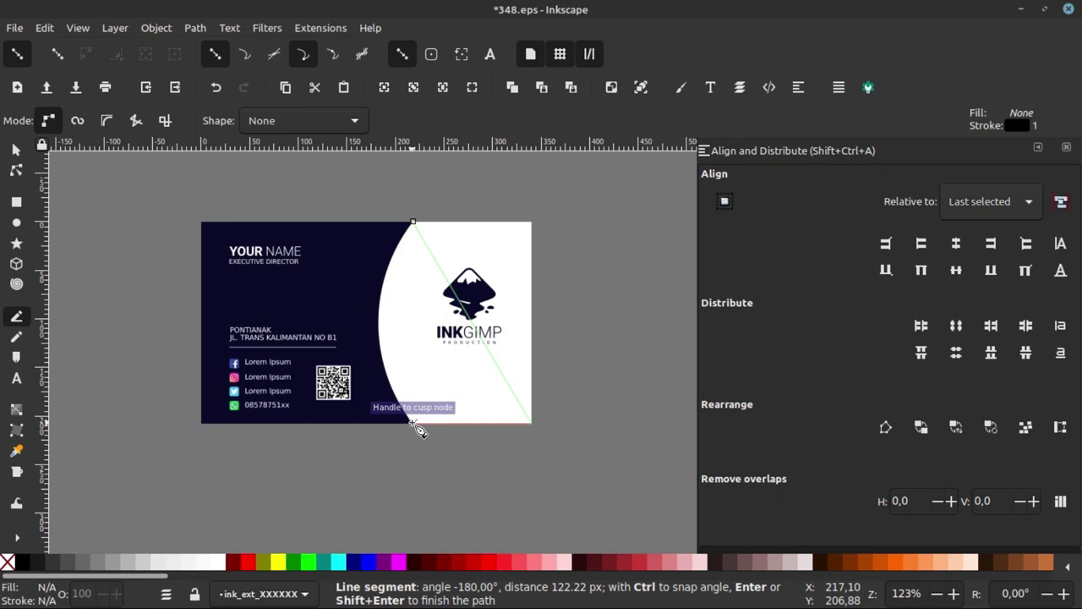
{"action": "left_click", "coordinate": [412, 422]}
{"action": "left_click", "coordinate": [412, 221]}
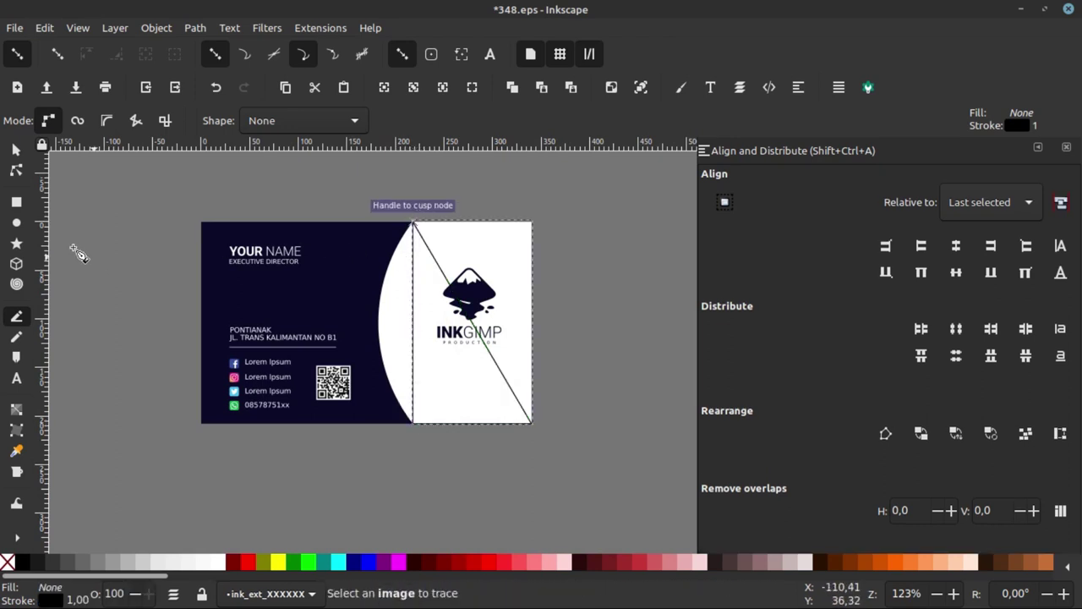
{"action": "left_click", "coordinate": [16, 170]}
{"action": "scroll", "coordinate": [412, 292], "scroll_direction": "up", "scroll_amount": 1}
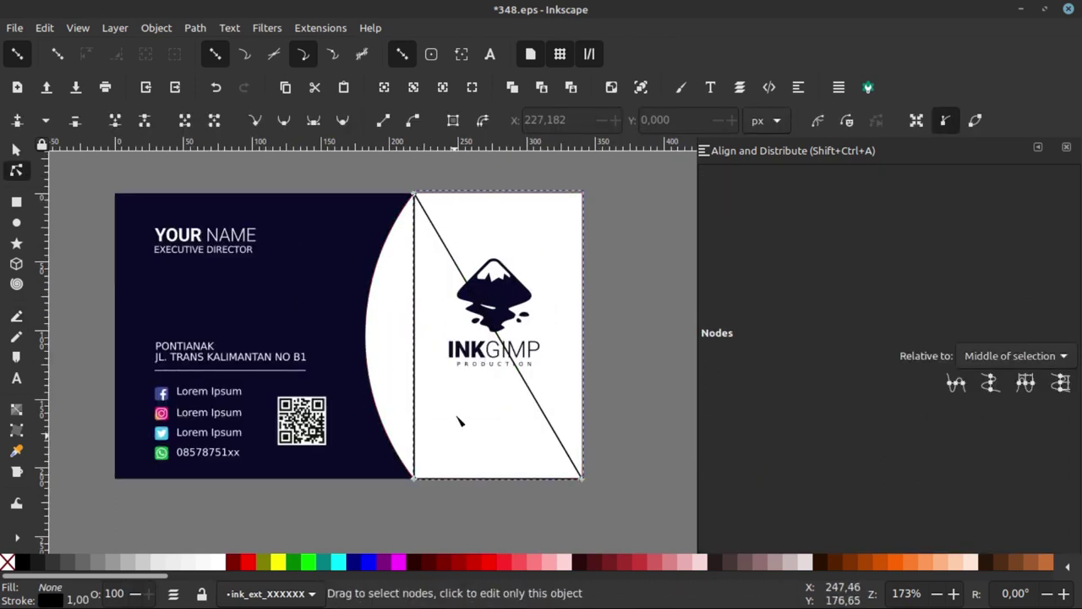
Bend the triangle's diagonal and vertical edges into leftward-bulging curves.
{"action": "left_click_drag", "start_coordinate": [504, 343], "coordinate": [434, 415]}
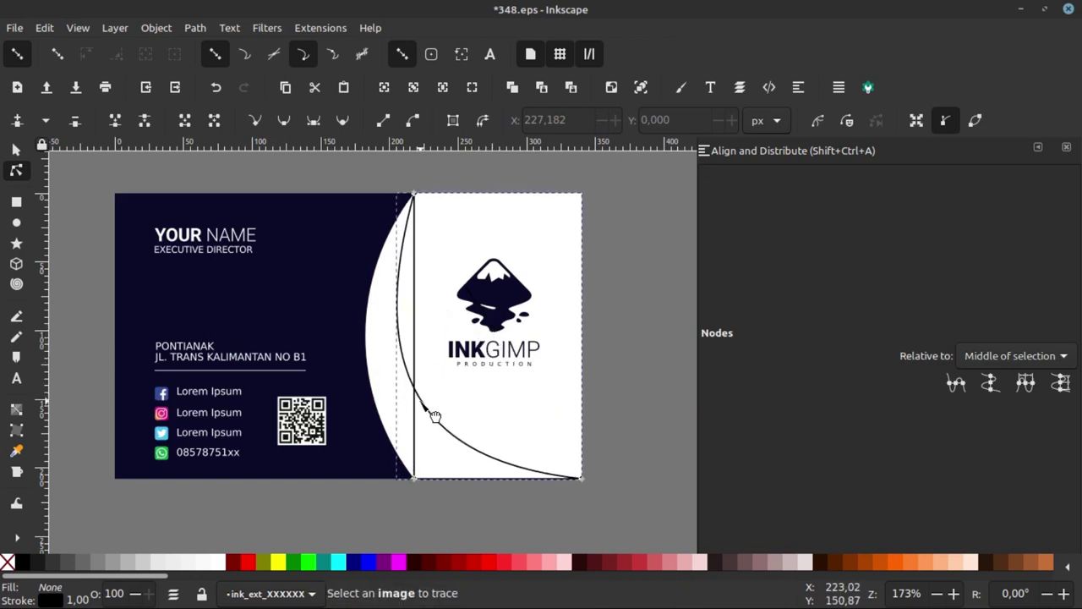
{"action": "left_click", "coordinate": [413, 195]}
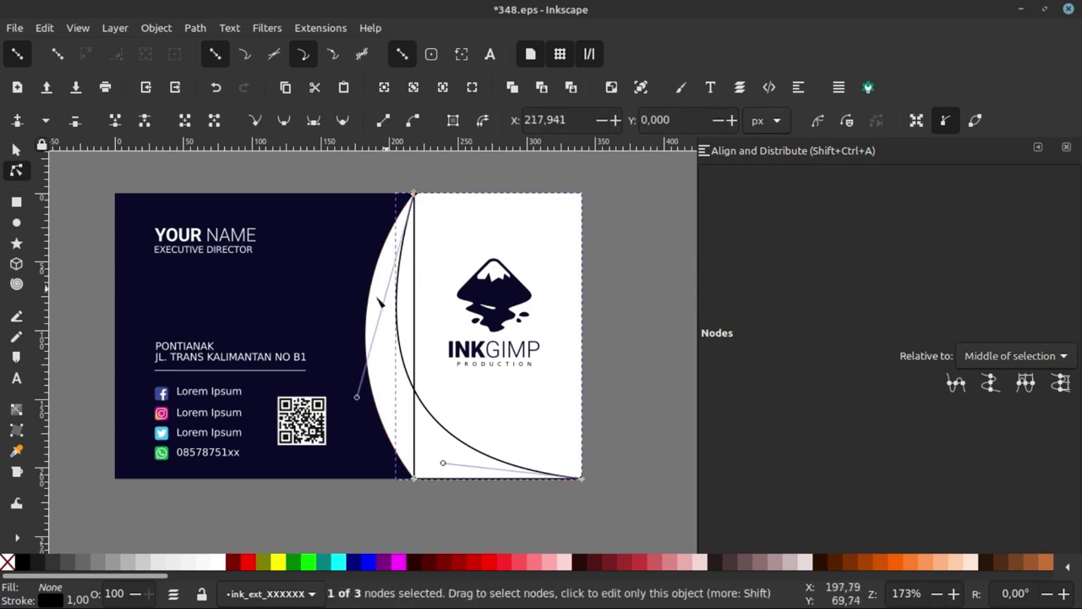
{"action": "left_click_drag", "start_coordinate": [357, 397], "coordinate": [348, 391]}
{"action": "left_click_drag", "start_coordinate": [445, 465], "coordinate": [463, 466]}
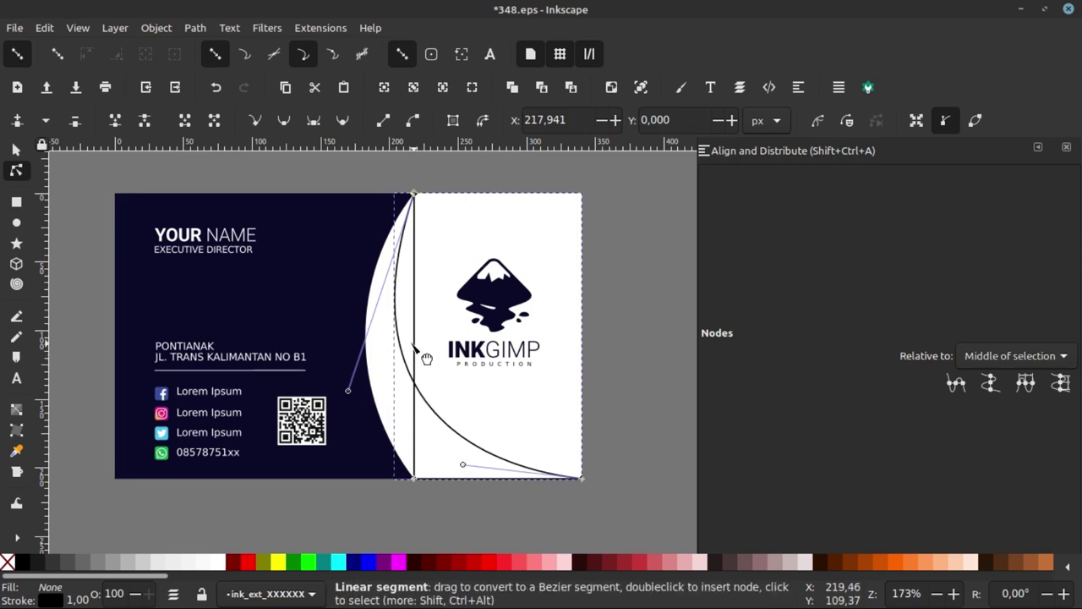
{"action": "left_click_drag", "start_coordinate": [414, 347], "coordinate": [332, 343]}
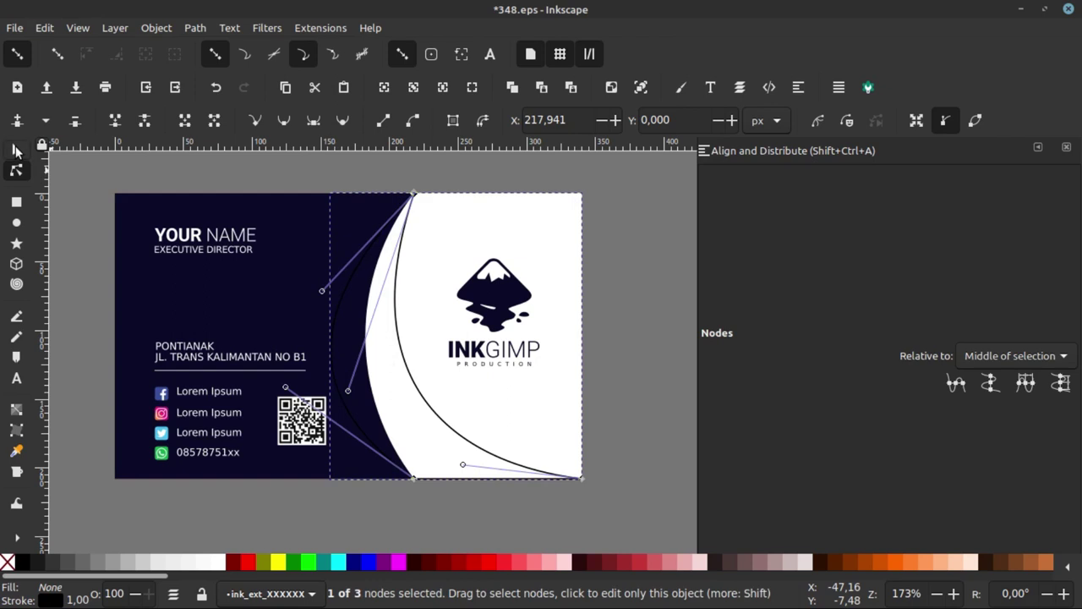
{"action": "left_click", "coordinate": [16, 150]}
Fill the crescent lime green (00ff00ff) and set its opacity to 57.5%.
{"action": "left_click", "coordinate": [309, 562]}
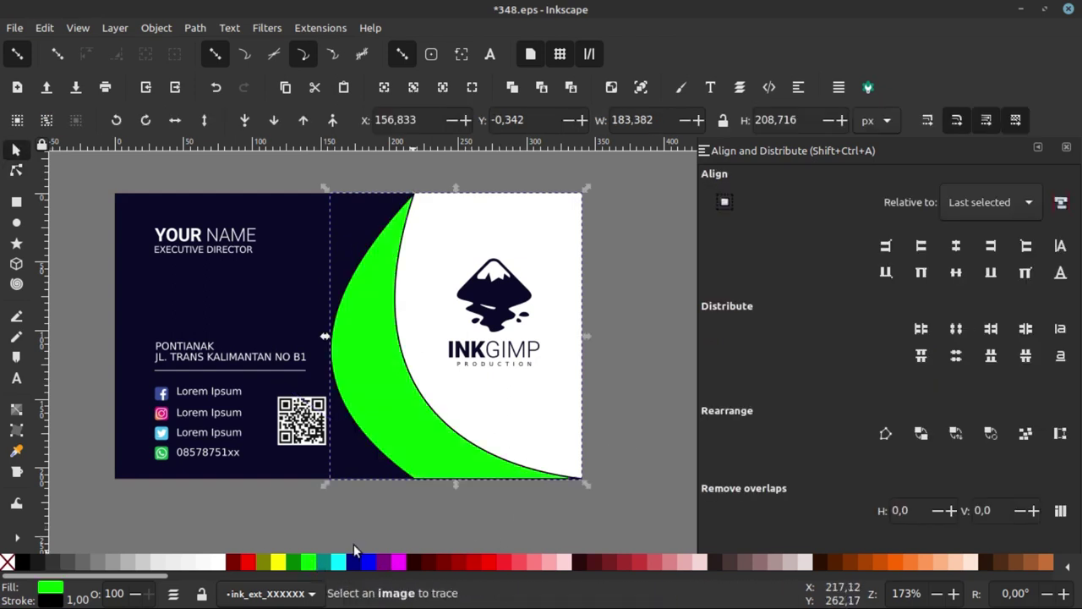
{"action": "left_click", "coordinate": [654, 383]}
{"action": "scroll", "coordinate": [419, 369], "scroll_direction": "down", "scroll_amount": 3}
{"action": "scroll", "coordinate": [419, 369], "scroll_direction": "up", "scroll_amount": 2}
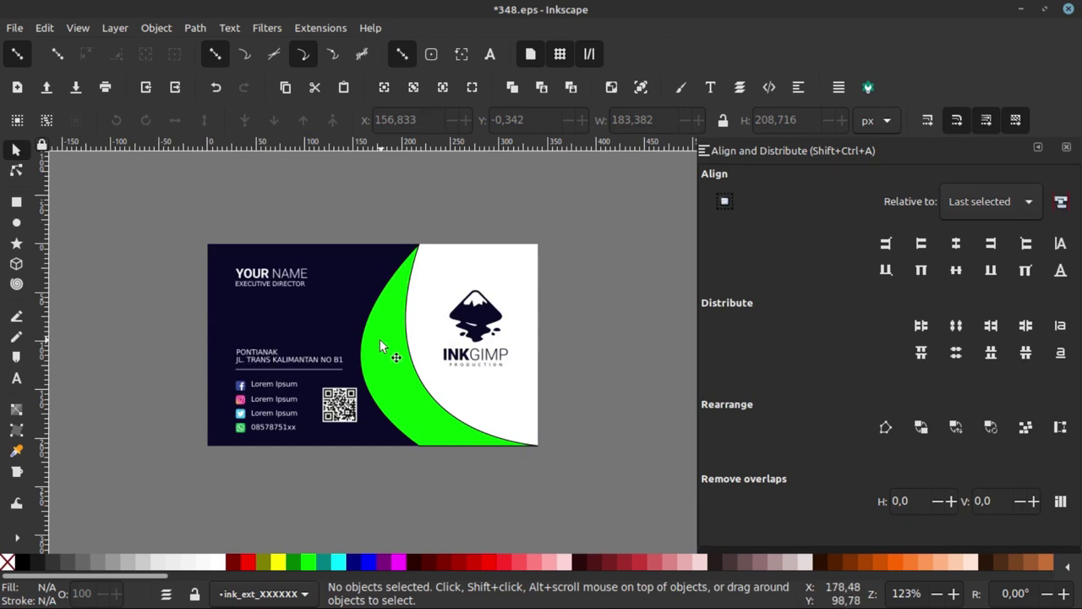
{"action": "left_click", "coordinate": [380, 341]}
{"action": "key", "text": "ctrl+shift+f"}
{"action": "left_click_drag", "start_coordinate": [970, 539], "coordinate": [835, 536]}
{"action": "scroll", "coordinate": [466, 429], "scroll_direction": "up", "scroll_amount": 3, "text": "ctrl"}
{"action": "scroll", "coordinate": [334, 392], "scroll_direction": "down", "scroll_amount": 2, "text": "ctrl"}
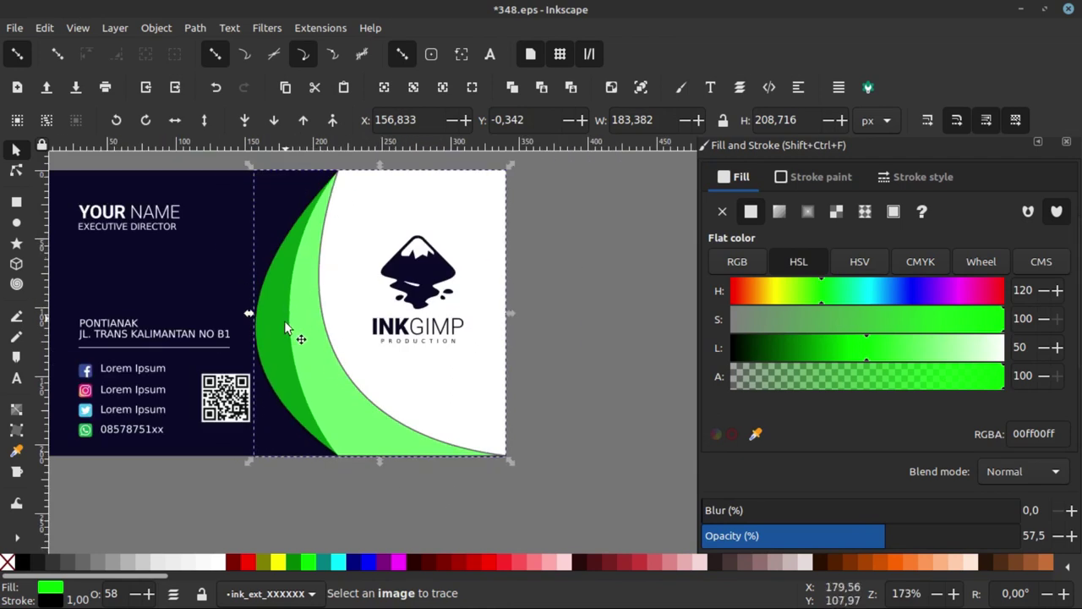
{"action": "left_click", "coordinate": [588, 376]}
{"action": "left_click", "coordinate": [484, 226]}
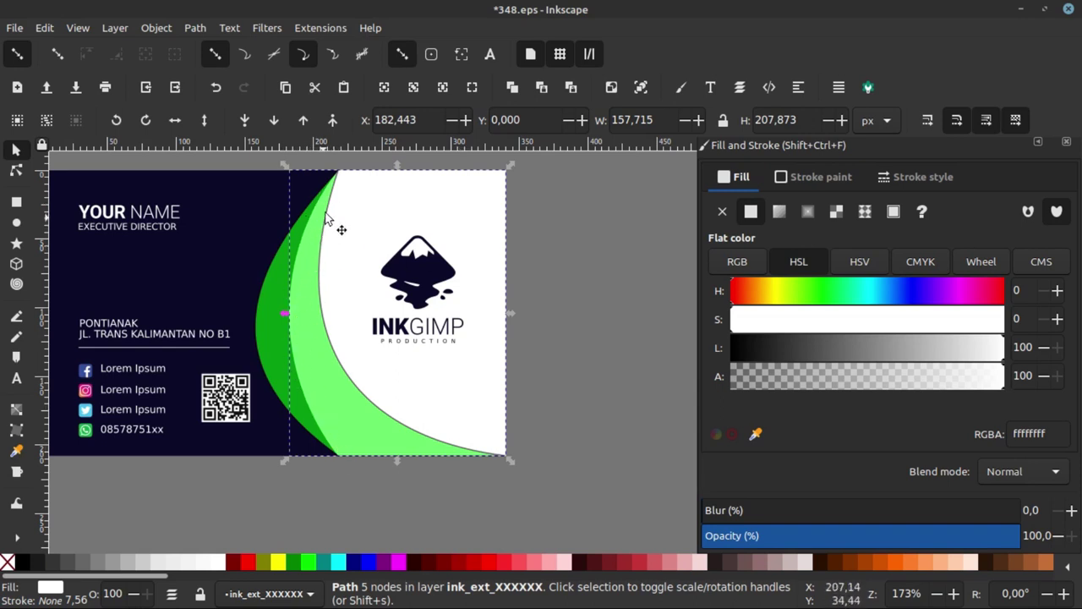
Intersect a duplicate of the white curved shape with the green crescent.
{"action": "key", "text": "Escape"}
{"action": "left_click", "coordinate": [459, 228]}
{"action": "right_click", "coordinate": [455, 227]}
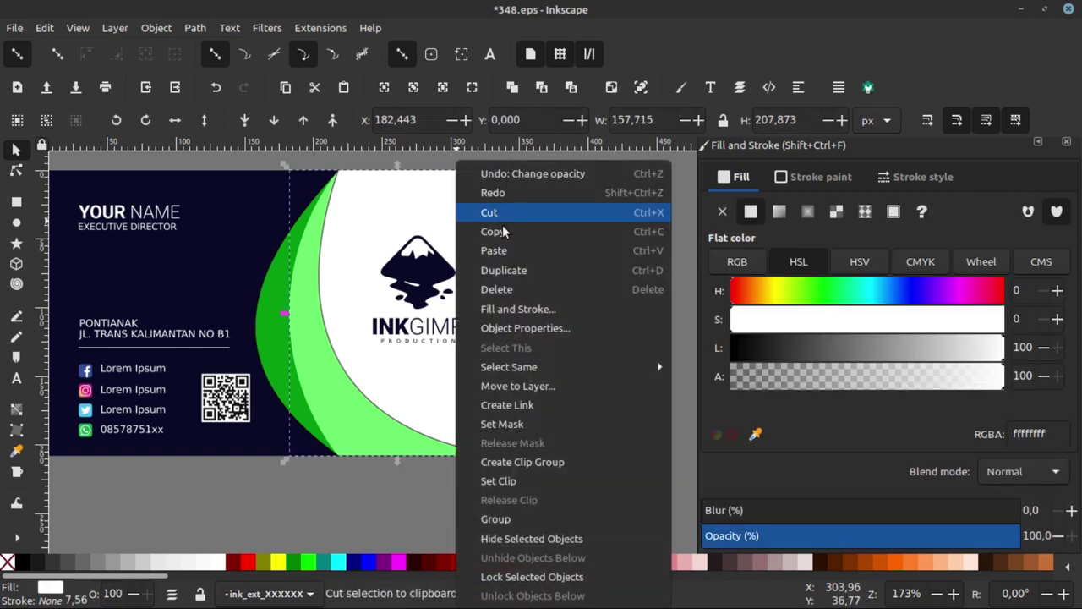
{"action": "left_click", "coordinate": [505, 268]}
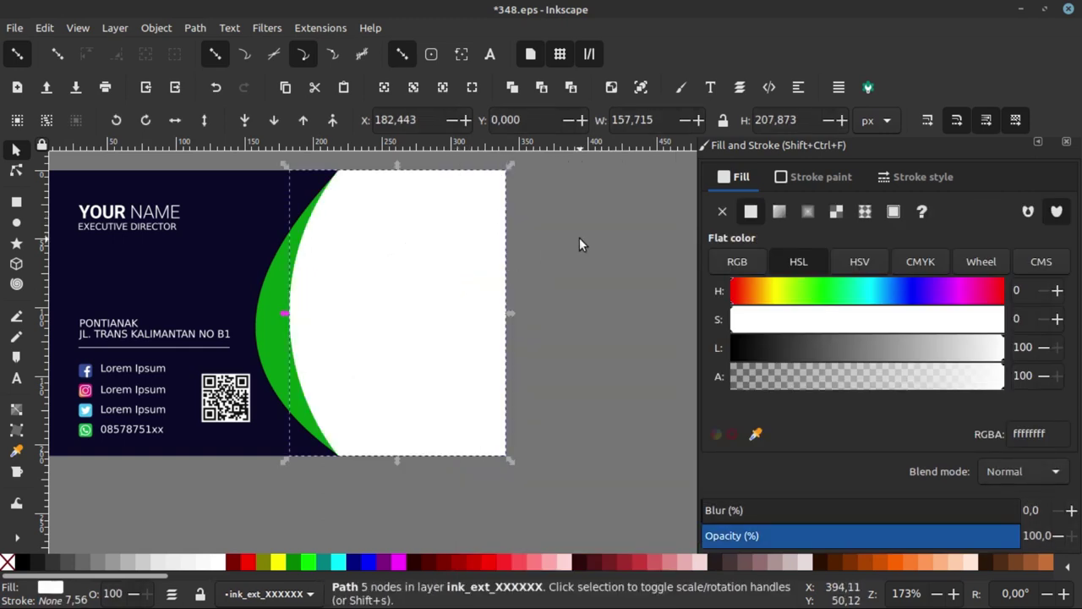
{"action": "left_click", "coordinate": [263, 321], "text": "shift"}
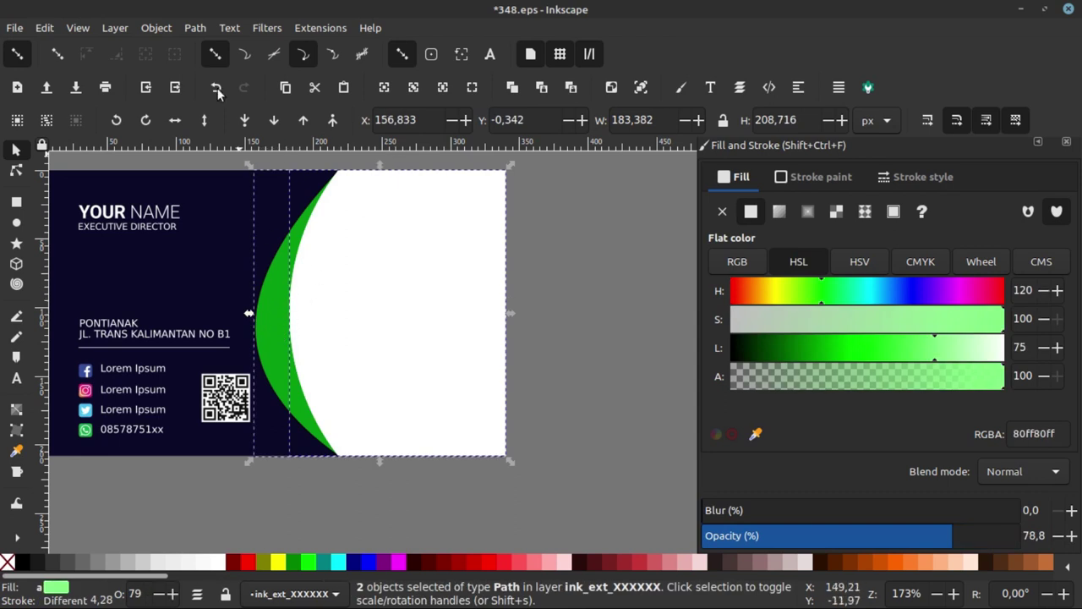
{"action": "left_click", "coordinate": [195, 28]}
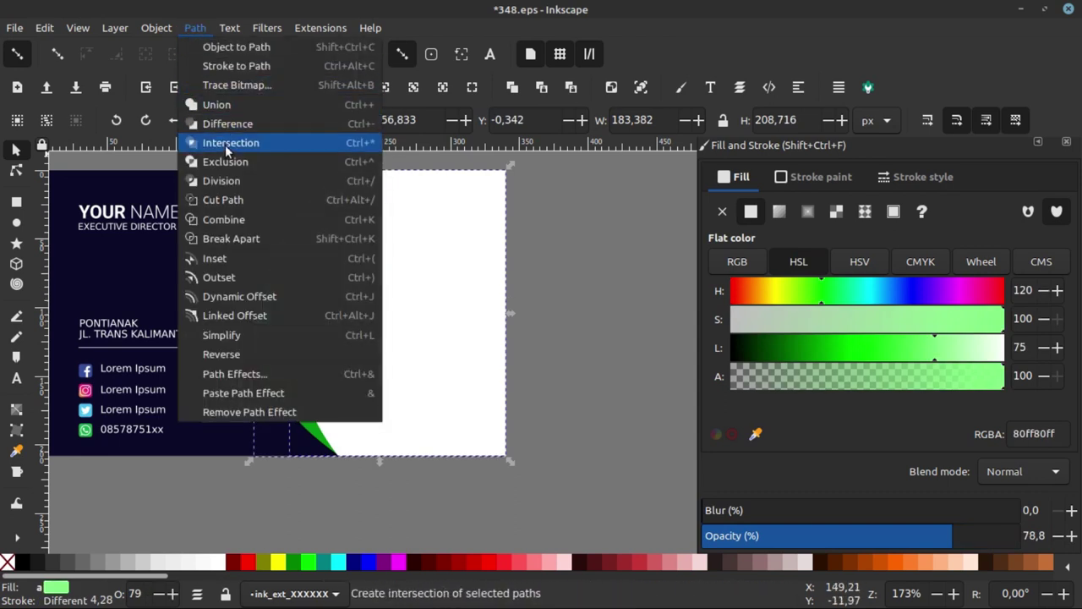
{"action": "left_click", "coordinate": [225, 145]}
{"action": "left_click", "coordinate": [508, 280]}
Set the trimmed green curve's opacity to 100%.
{"action": "scroll", "coordinate": [350, 309], "scroll_direction": "down", "scroll_amount": 2}
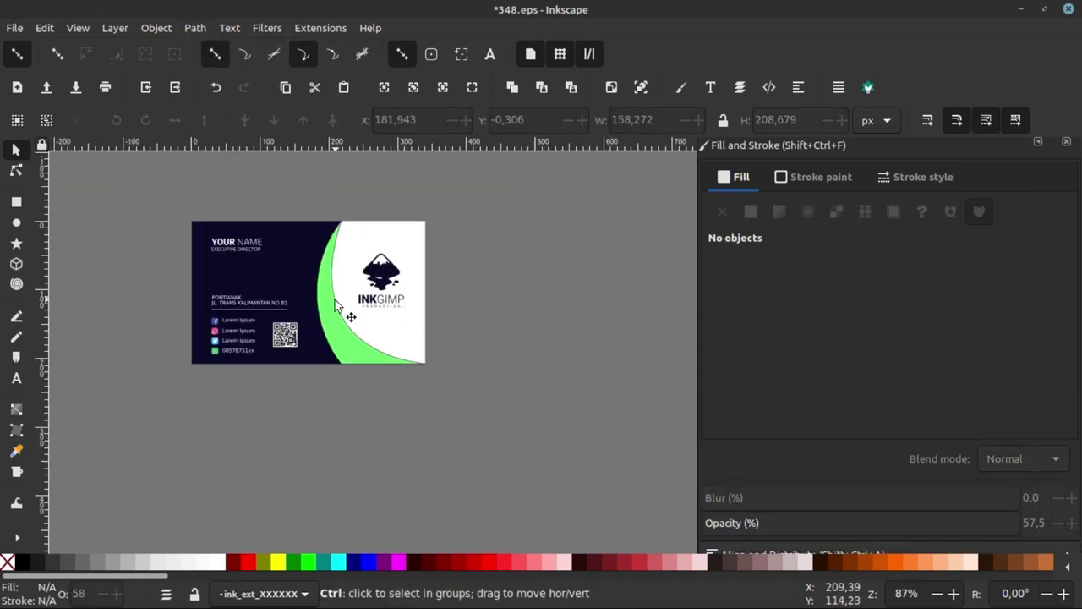
{"action": "scroll", "coordinate": [355, 253], "scroll_direction": "up", "scroll_amount": 1}
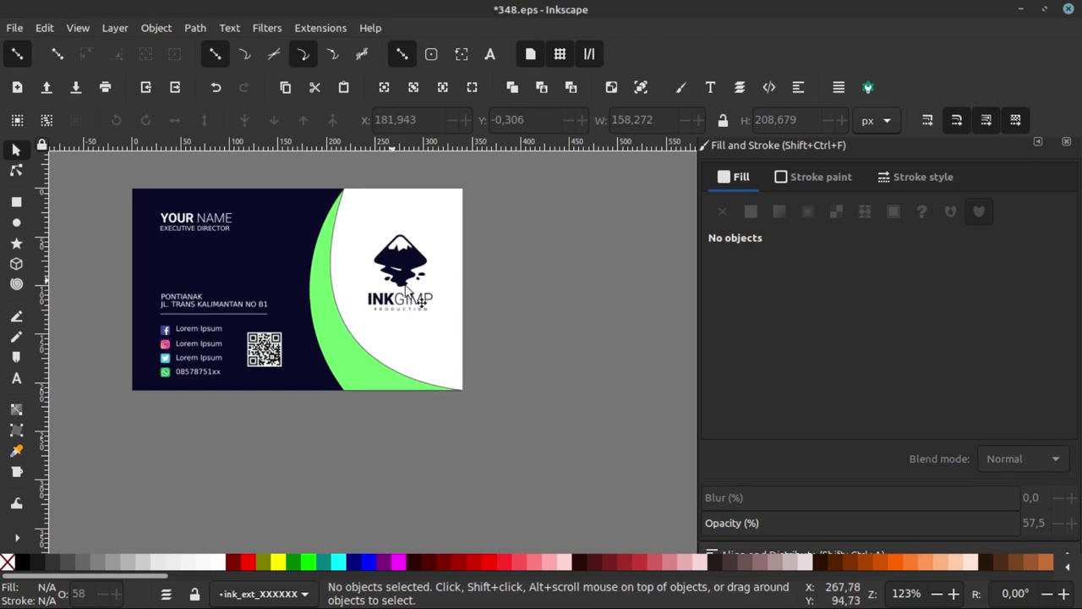
{"action": "left_click", "coordinate": [337, 346]}
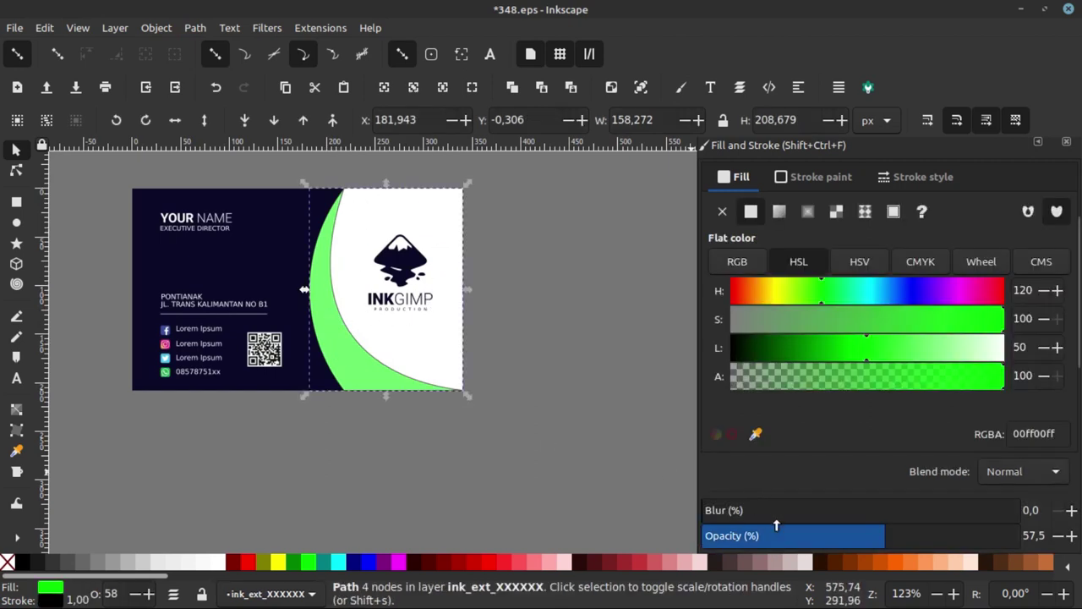
{"action": "left_click_drag", "start_coordinate": [845, 539], "coordinate": [1036, 535]}
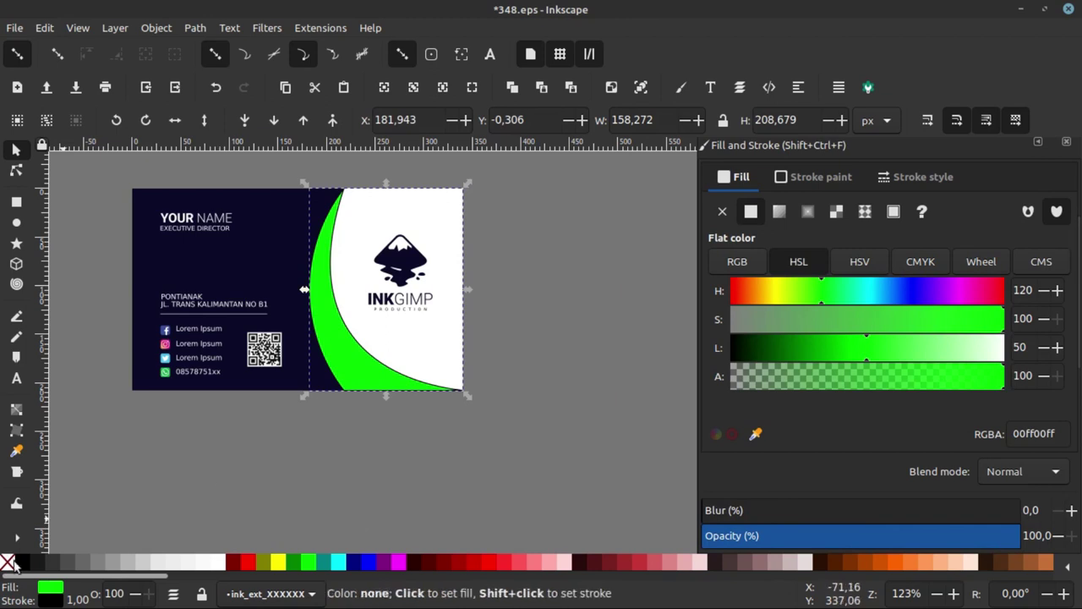
{"action": "scroll", "coordinate": [340, 337], "scroll_direction": "up", "scroll_amount": 2}
{"action": "scroll", "coordinate": [340, 337], "scroll_direction": "up", "scroll_amount": 1}
{"action": "scroll", "coordinate": [303, 353], "scroll_direction": "down", "scroll_amount": 2}
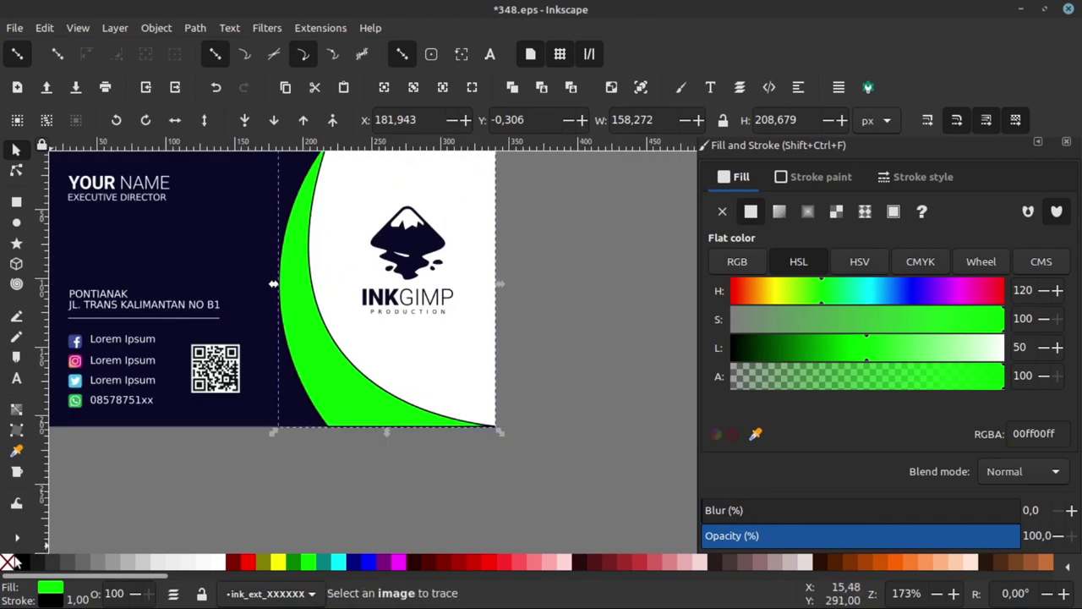
{"action": "left_click", "coordinate": [482, 411]}
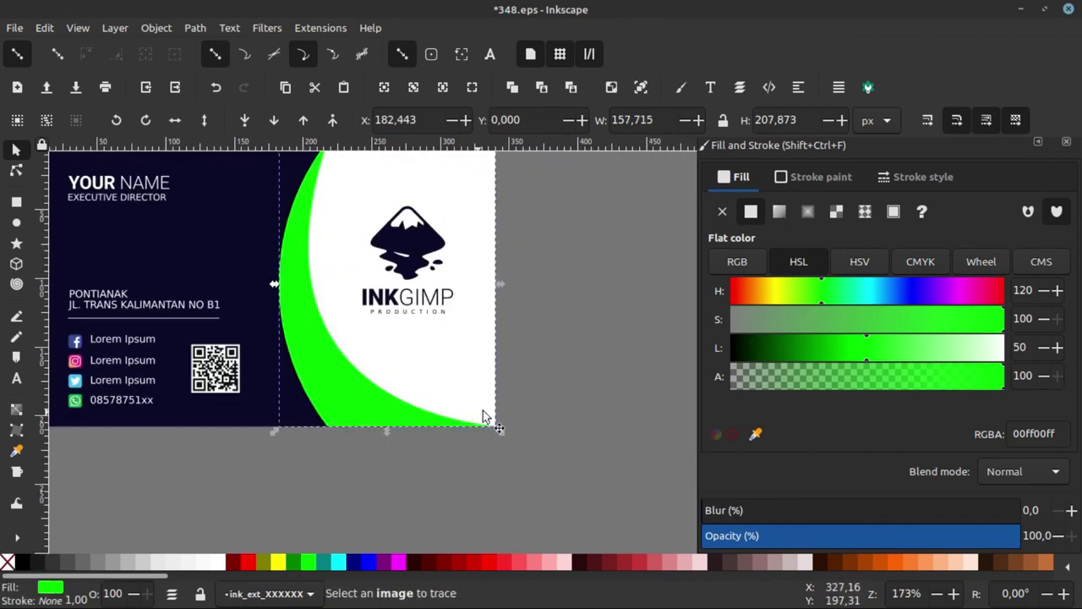
{"action": "key", "text": "Escape"}
Recolour the curve with the Aqua swatch (00ffffff).
{"action": "scroll", "coordinate": [486, 394], "scroll_direction": "down", "scroll_amount": 3}
{"action": "scroll", "coordinate": [459, 379], "scroll_direction": "up", "scroll_amount": 2}
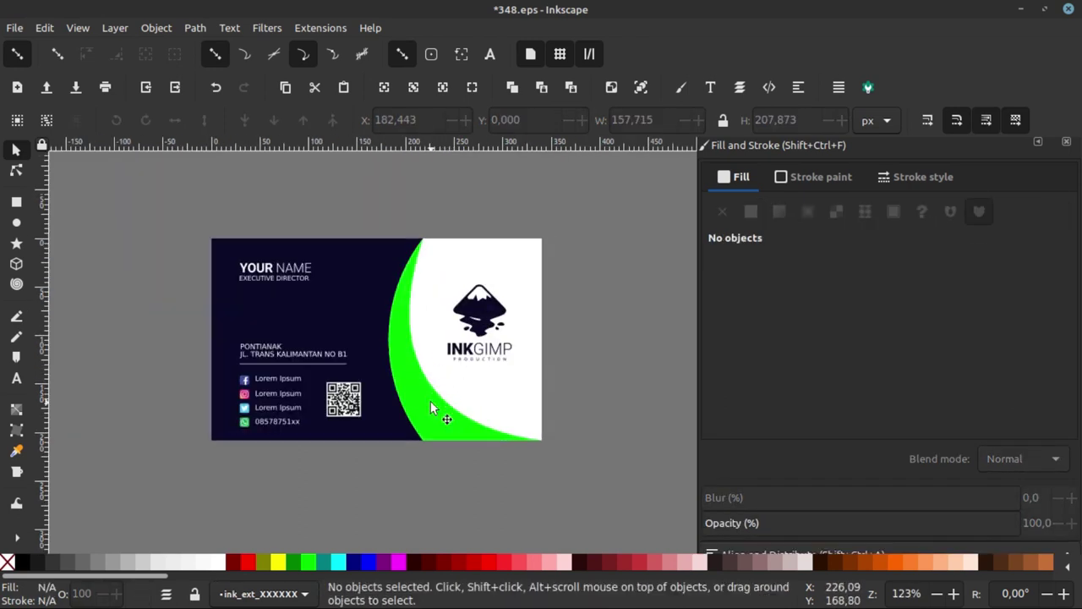
{"action": "left_click", "coordinate": [435, 411]}
{"action": "left_click", "coordinate": [339, 562]}
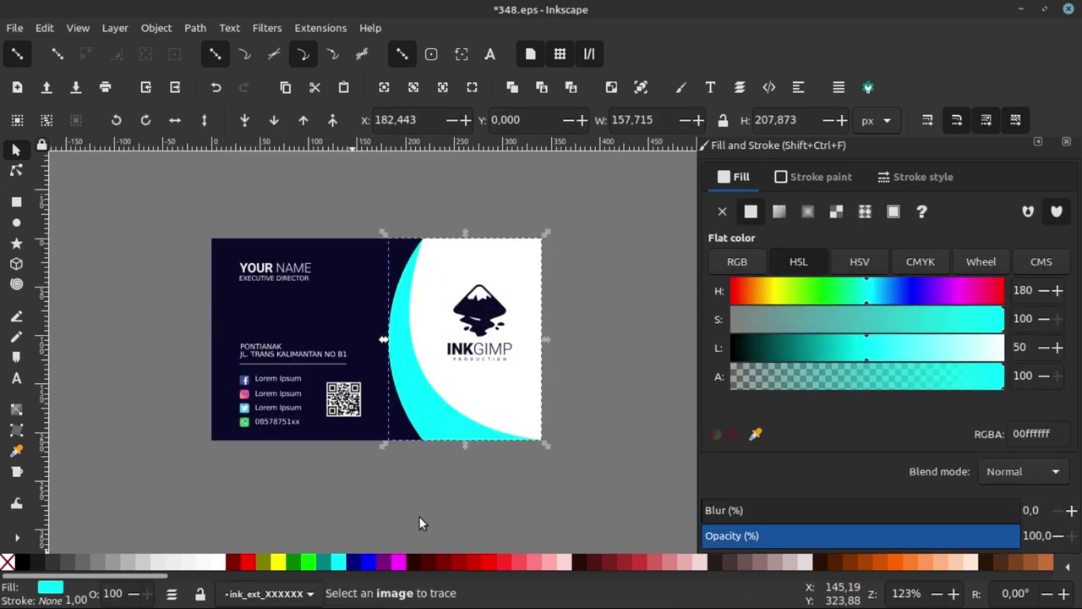
{"action": "key", "text": "Escape"}
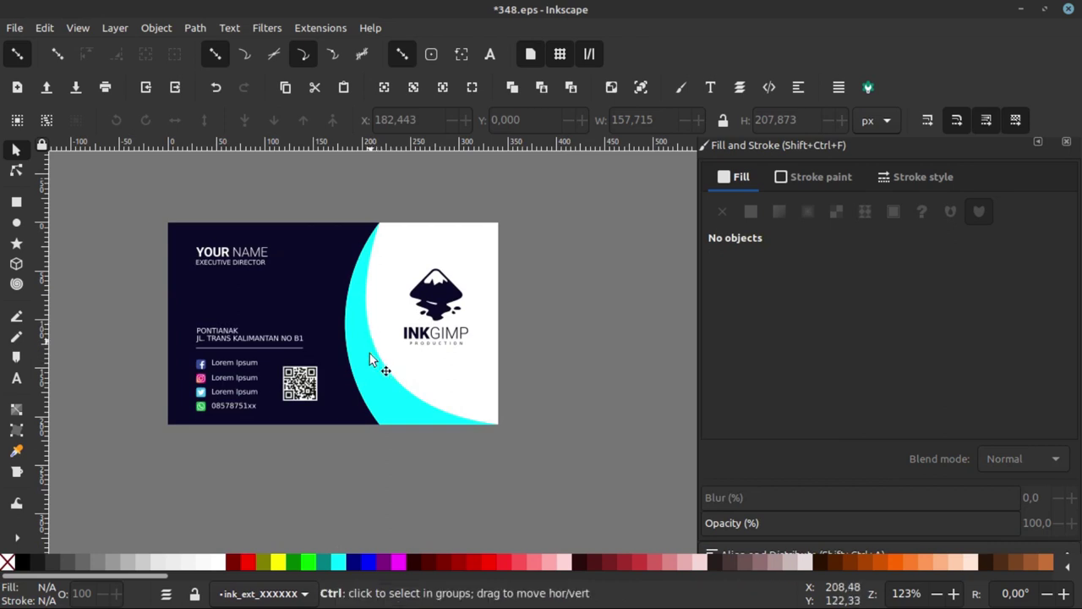
{"action": "scroll", "coordinate": [398, 381], "scroll_direction": "down", "scroll_amount": 1}
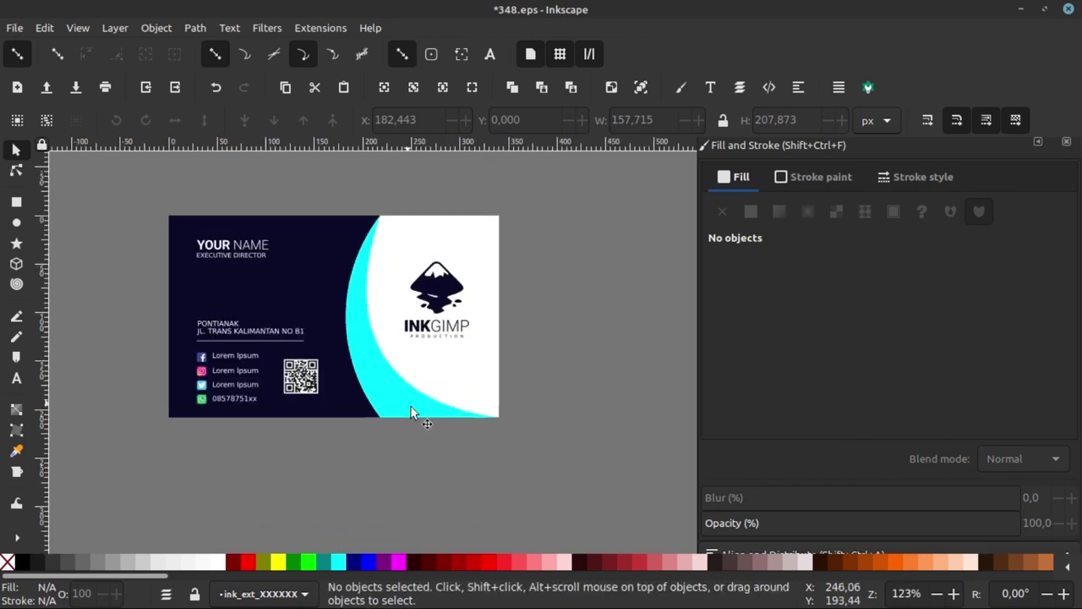
Draw a closed curved outline hugging the cyan accent's bottom and the card's right side.
{"action": "left_click", "coordinate": [16, 317]}
{"action": "scroll", "coordinate": [427, 258], "scroll_direction": "up", "scroll_amount": 2}
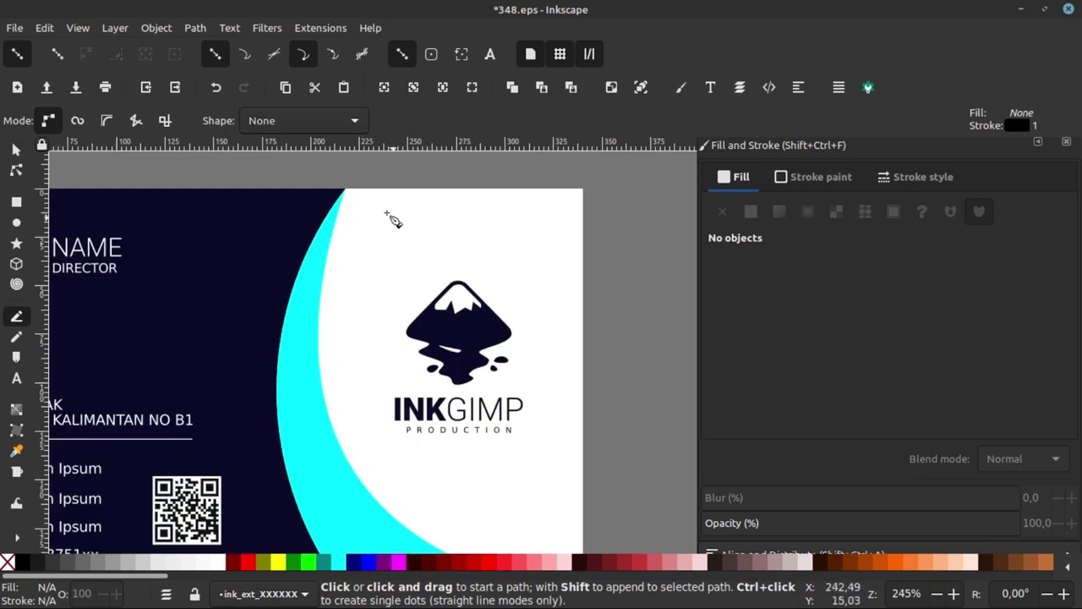
{"action": "left_click", "coordinate": [350, 194]}
{"action": "scroll", "coordinate": [334, 188], "scroll_direction": "down", "scroll_amount": 3}
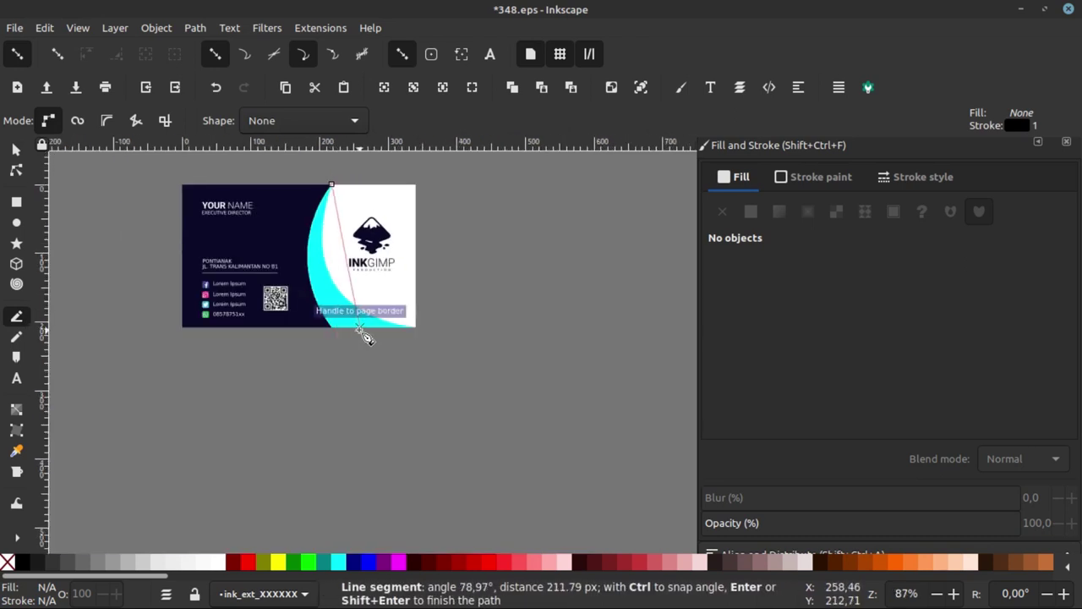
{"action": "mouse_move", "coordinate": [355, 327]}
{"action": "left_mouse_down"}
{"action": "mouse_move", "coordinate": [422, 407]}
{"action": "mouse_move", "coordinate": [439, 407]}
{"action": "mouse_move", "coordinate": [432, 400]}
{"action": "left_mouse_up"}
{"action": "left_click", "coordinate": [507, 351]}
{"action": "left_click", "coordinate": [471, 197]}
{"action": "left_click", "coordinate": [437, 171]}
{"action": "left_click", "coordinate": [331, 185]}
{"action": "scroll", "coordinate": [321, 199], "scroll_direction": "up", "scroll_amount": 1}
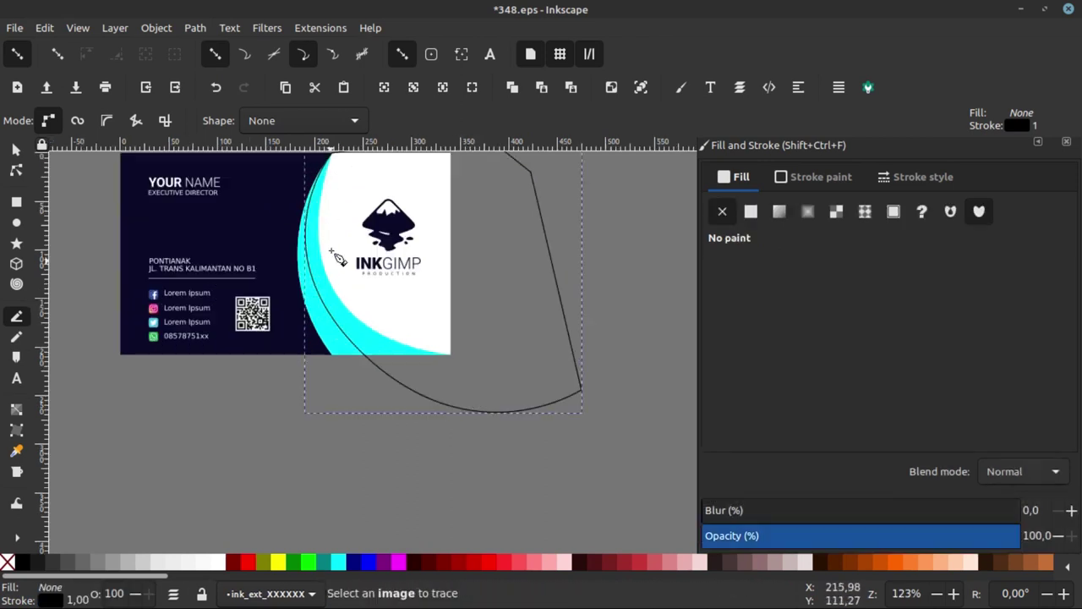
{"action": "scroll", "coordinate": [309, 210], "scroll_direction": "up", "scroll_amount": 1}
{"action": "scroll", "coordinate": [309, 211], "scroll_direction": "down", "scroll_amount": 2}
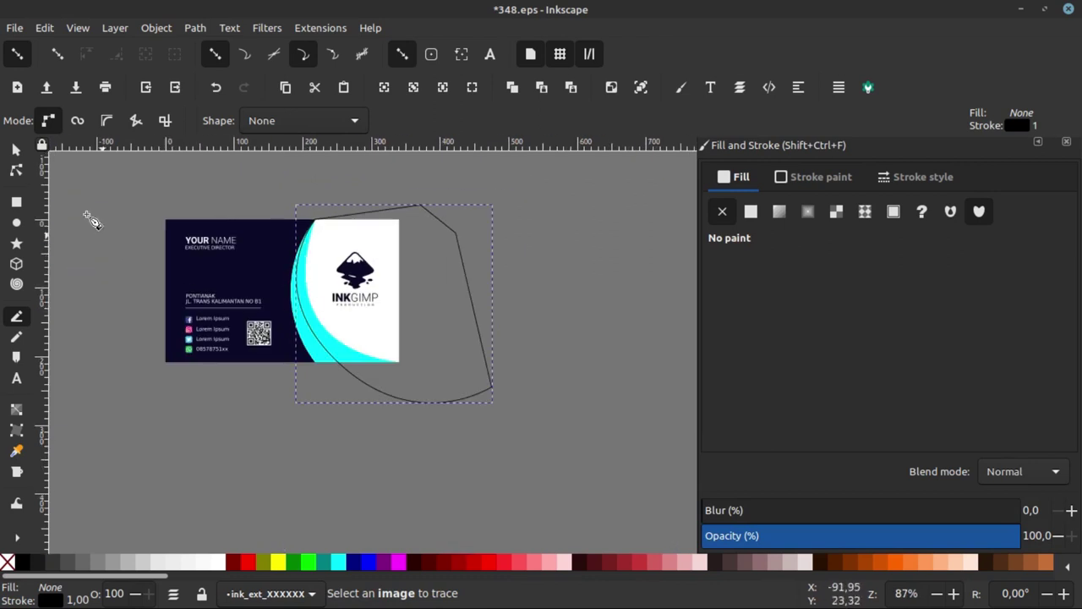
Raise the drawn curve to the top and intersect it with the cyan accent copy.
{"action": "left_click", "coordinate": [16, 152]}
{"action": "scroll", "coordinate": [454, 306], "scroll_direction": "up", "scroll_amount": 1}
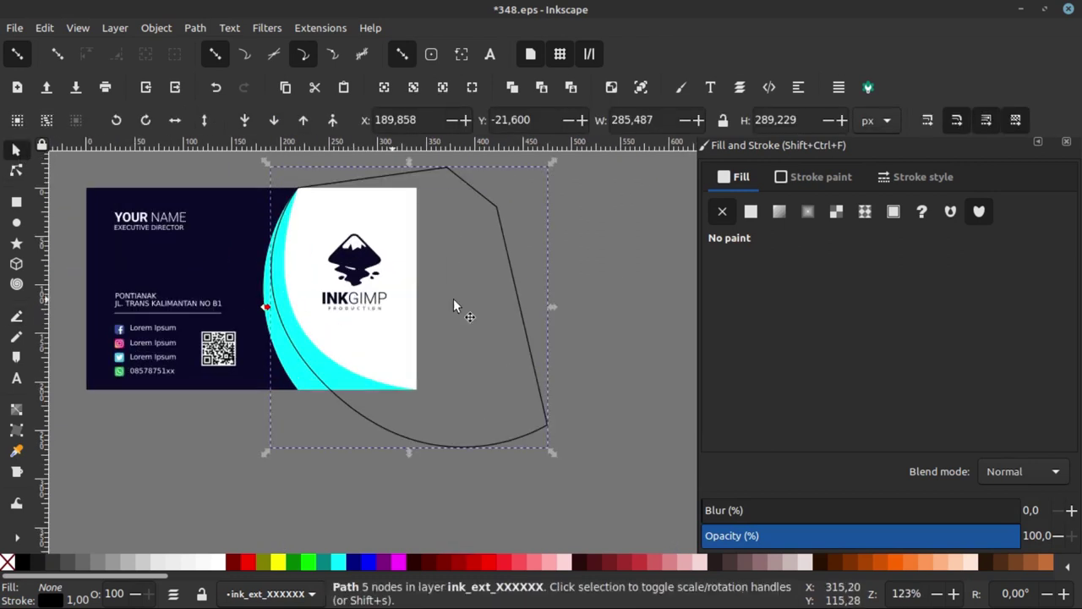
{"action": "left_click", "coordinate": [636, 275]}
{"action": "scroll", "coordinate": [341, 365], "scroll_direction": "up", "scroll_amount": 2}
{"action": "left_click", "coordinate": [245, 372]}
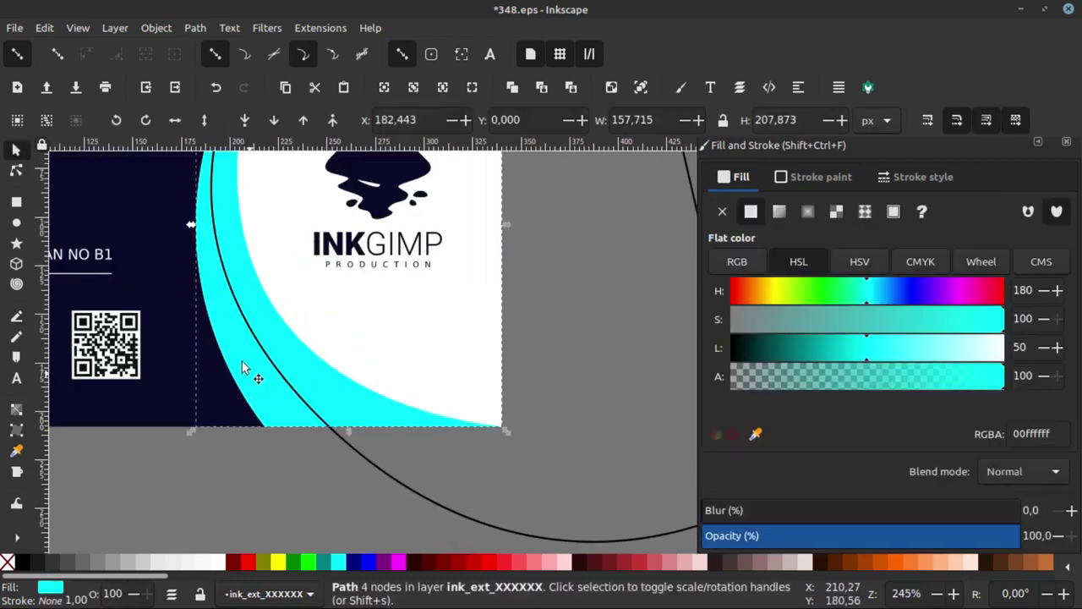
{"action": "scroll", "coordinate": [262, 379], "scroll_direction": "down", "scroll_amount": 1}
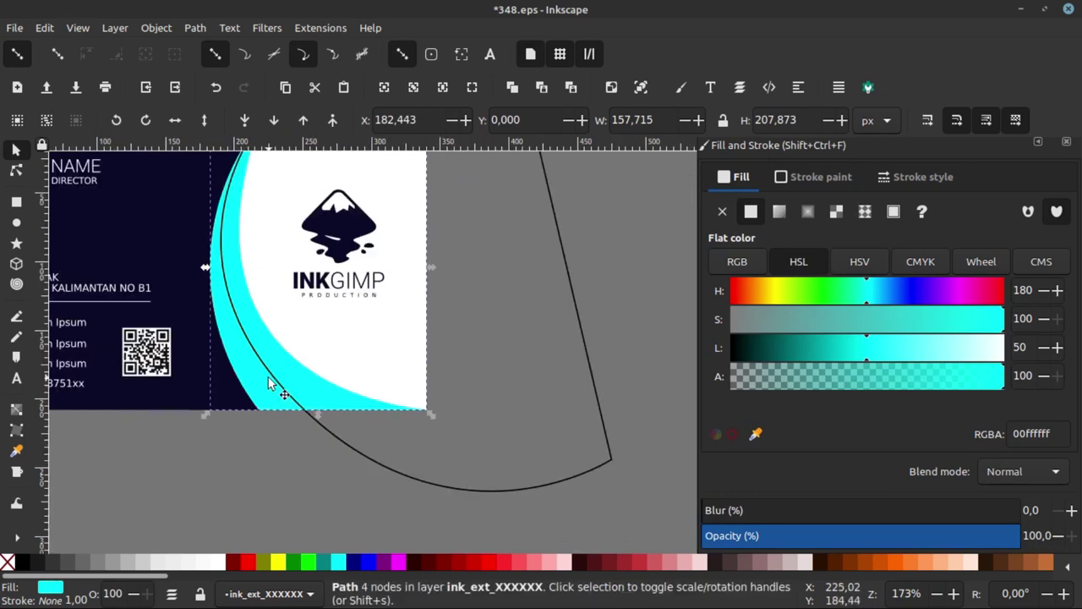
{"action": "left_click", "coordinate": [462, 487]}
{"action": "left_click", "coordinate": [330, 123]}
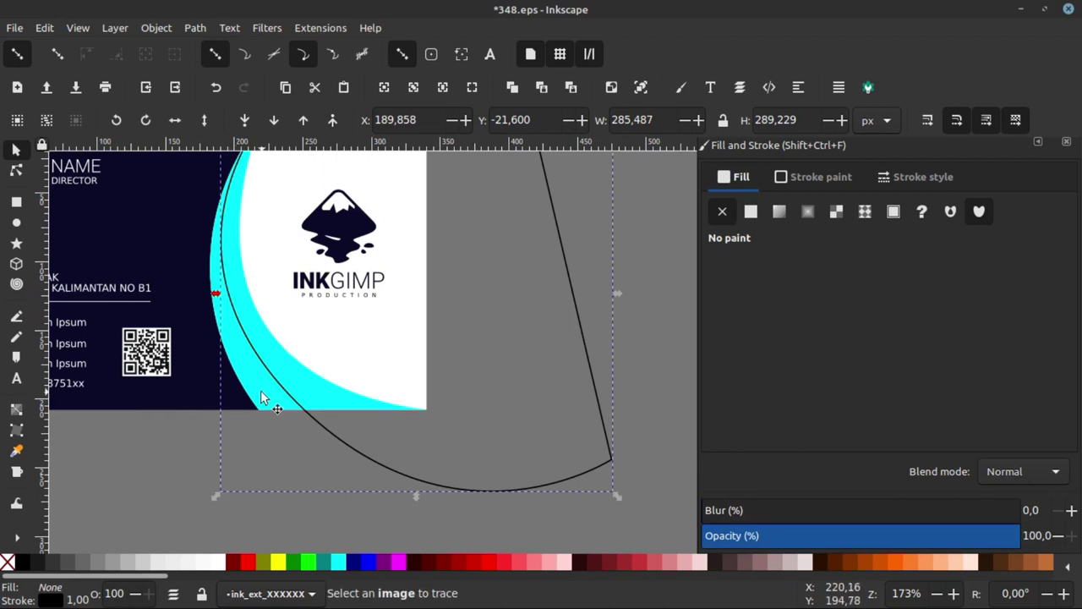
{"action": "left_click", "coordinate": [216, 273], "text": "shift"}
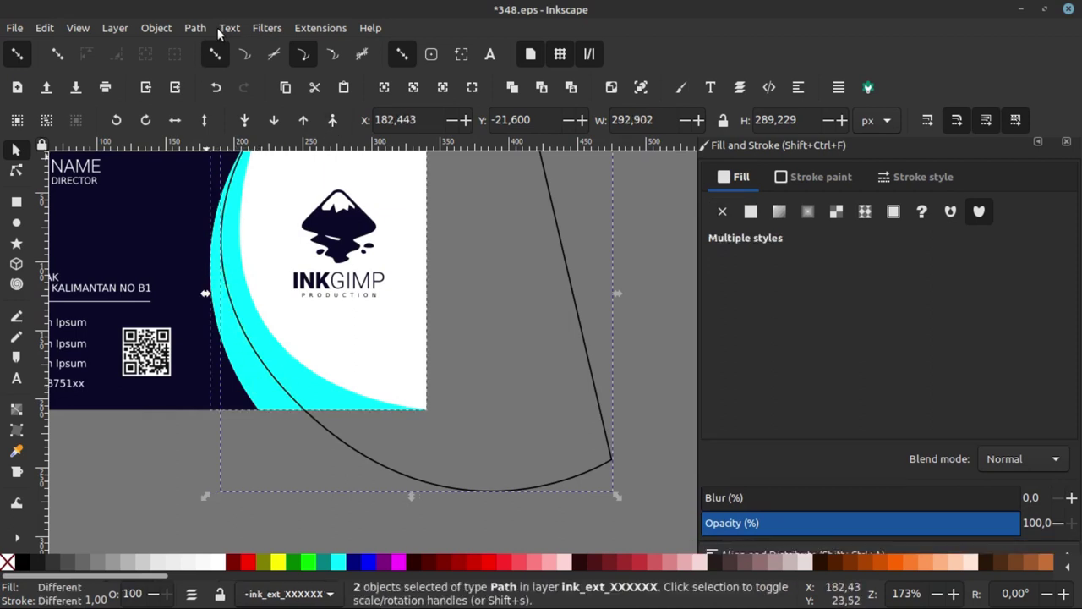
{"action": "left_click", "coordinate": [196, 27]}
{"action": "left_click", "coordinate": [241, 140]}
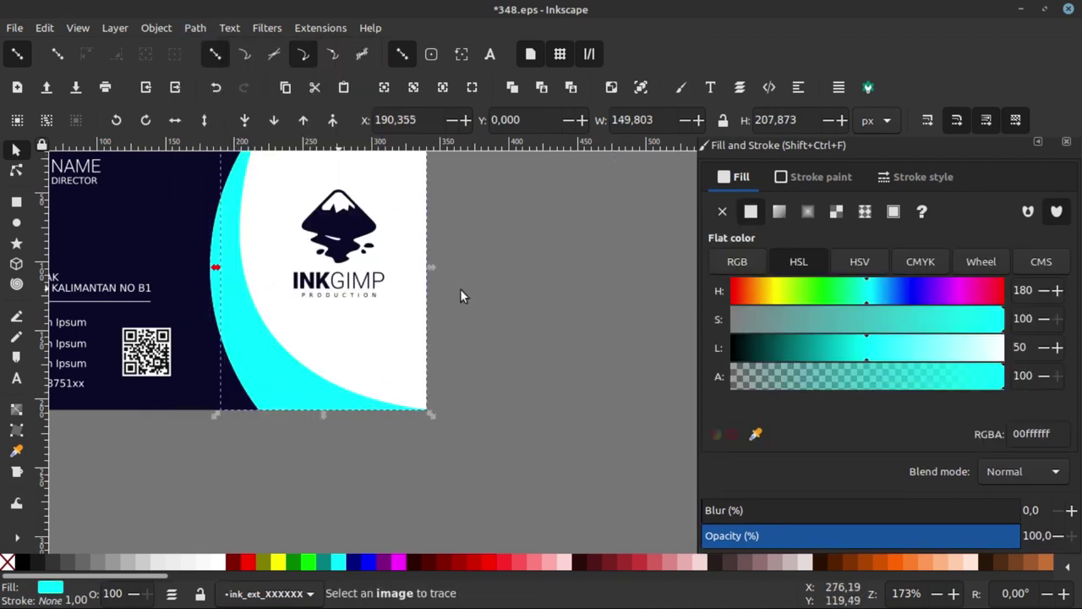
Fill the newly cut curved band teal (#008080).
{"action": "left_click", "coordinate": [460, 292]}
{"action": "left_click", "coordinate": [291, 380]}
{"action": "left_click", "coordinate": [330, 563]}
{"action": "left_click", "coordinate": [498, 318]}
{"action": "scroll", "coordinate": [457, 383], "scroll_direction": "down", "scroll_amount": 1}
{"action": "scroll", "coordinate": [323, 366], "scroll_direction": "down", "scroll_amount": 3}
Enlarge the YOUR NAME and EXECUTIVE DIRECTOR heading to about 103.871 × 25.602 px.
{"action": "scroll", "coordinate": [324, 365], "scroll_direction": "up", "scroll_amount": 2}
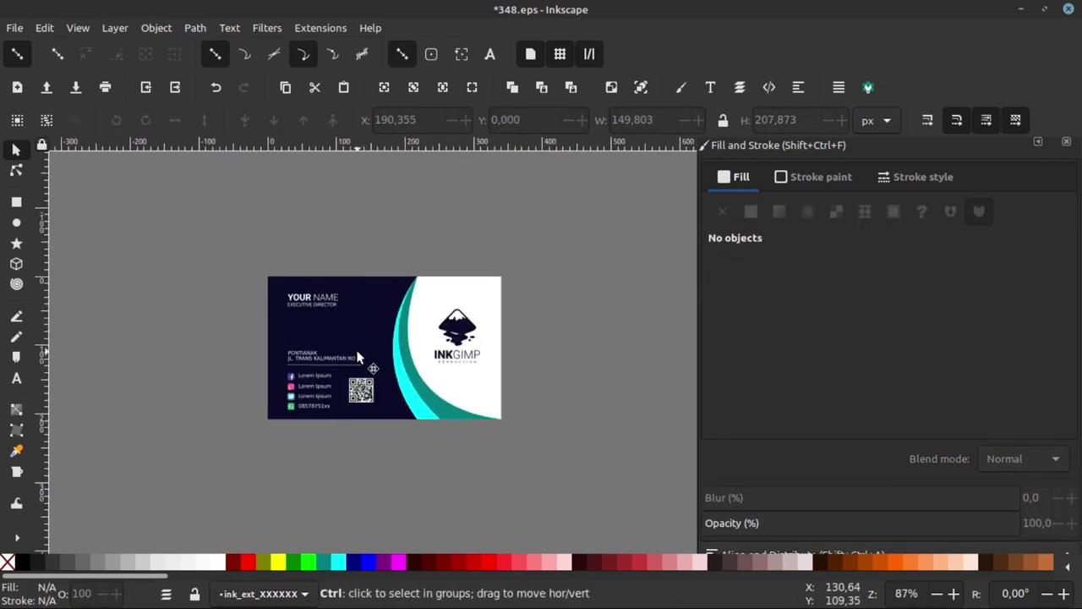
{"action": "scroll", "coordinate": [326, 303], "scroll_direction": "up", "scroll_amount": 2}
{"action": "left_click_drag", "start_coordinate": [377, 240], "coordinate": [199, 339]}
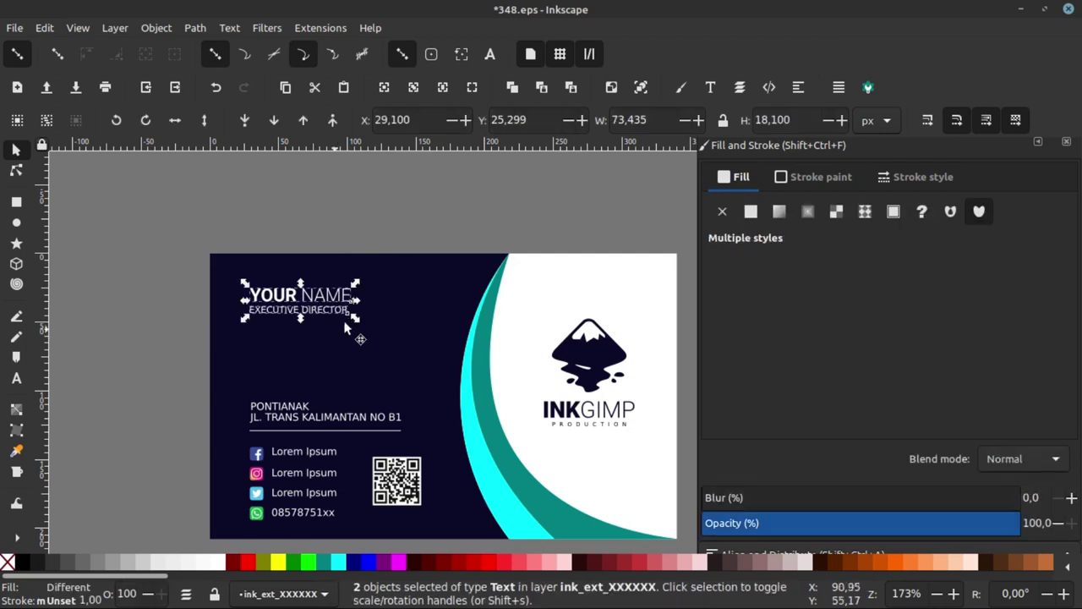
{"action": "left_click_drag", "start_coordinate": [354, 320], "coordinate": [396, 330]}
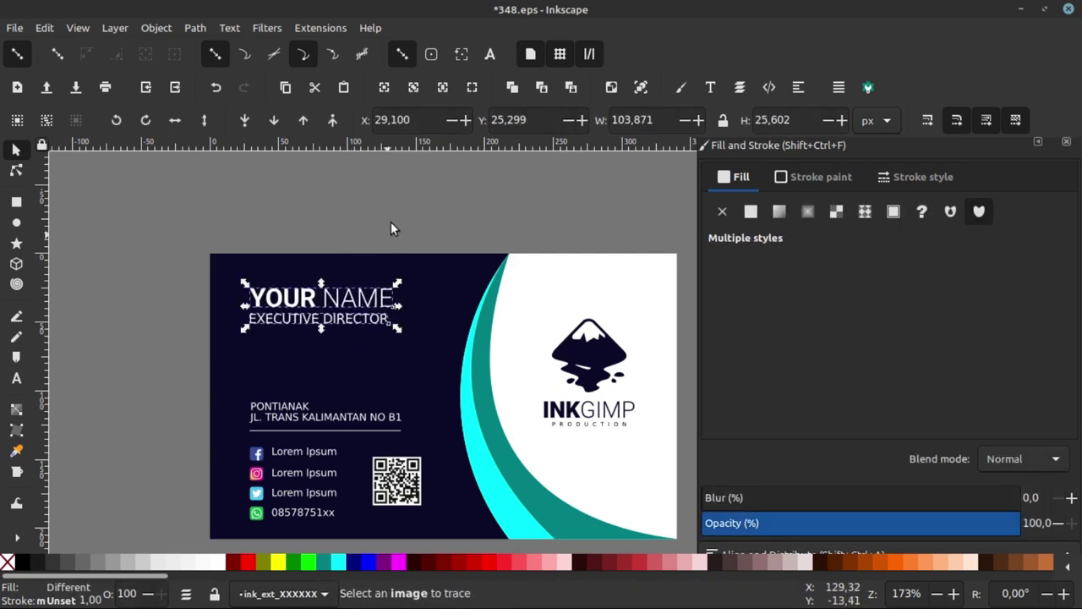
{"action": "key", "text": "Escape"}
Select all 20 objects on the card and group them with Ctrl+G.
{"action": "scroll", "coordinate": [320, 339], "scroll_direction": "down", "scroll_amount": 2}
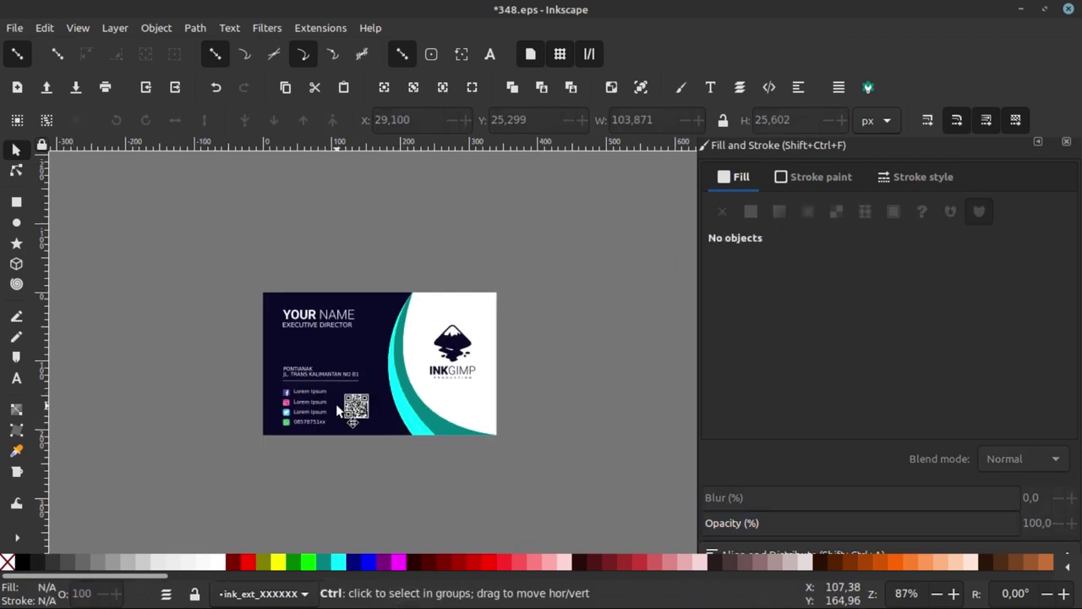
{"action": "scroll", "coordinate": [338, 403], "scroll_direction": "up", "scroll_amount": 1}
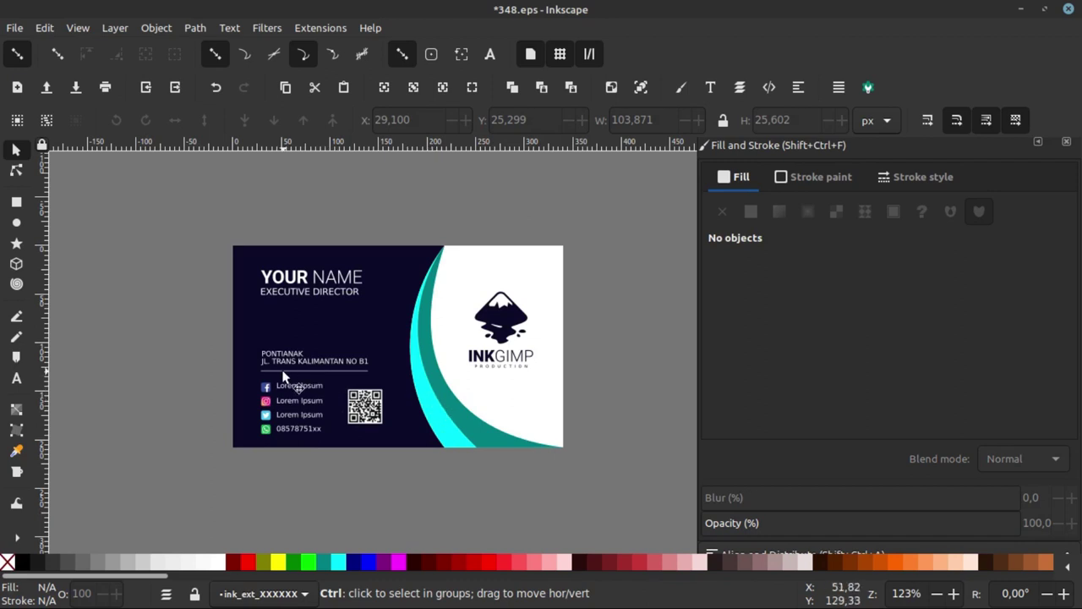
{"action": "scroll", "coordinate": [446, 313], "scroll_direction": "right", "scroll_amount": 1}
{"action": "scroll", "coordinate": [420, 336], "scroll_direction": "right", "scroll_amount": 1}
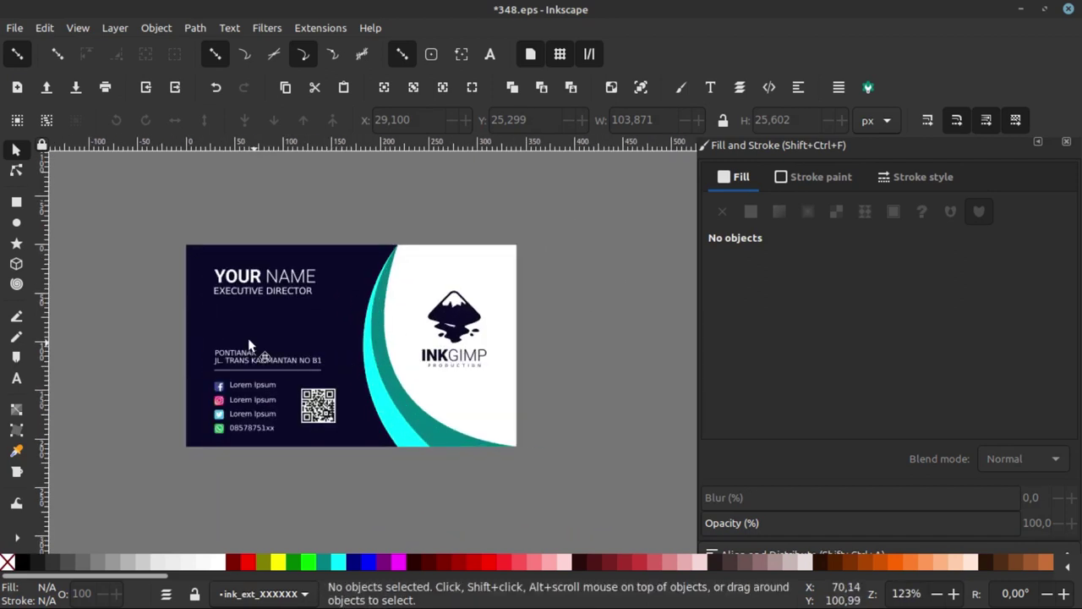
{"action": "mouse_move", "coordinate": [605, 193]}
{"action": "left_mouse_down"}
{"action": "mouse_move", "coordinate": [105, 436]}
{"action": "mouse_move", "coordinate": [112, 477]}
{"action": "left_mouse_up"}
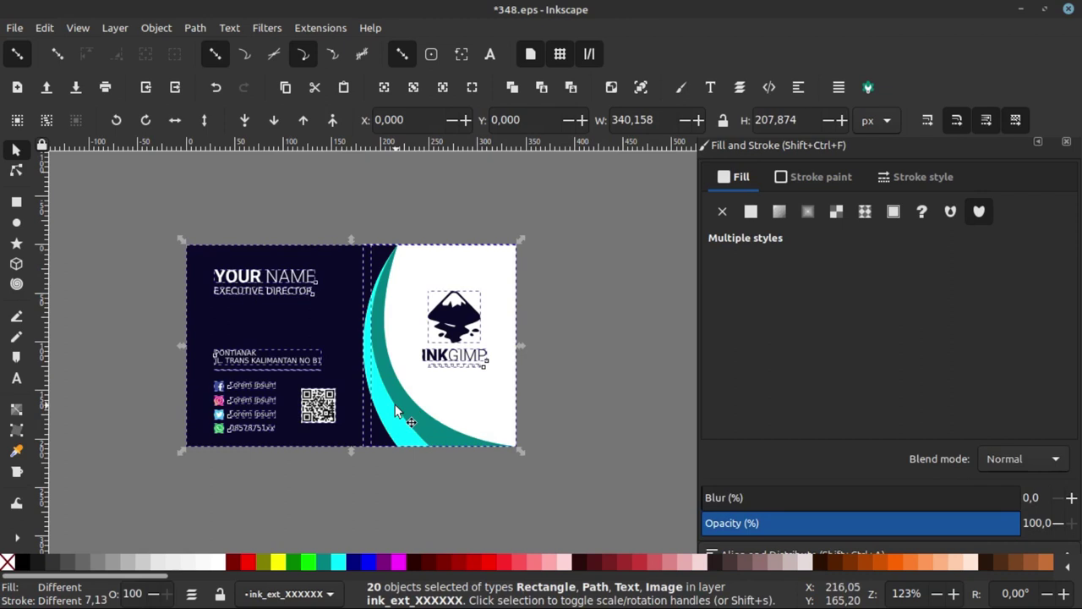
{"action": "key", "text": "ctrl+g"}
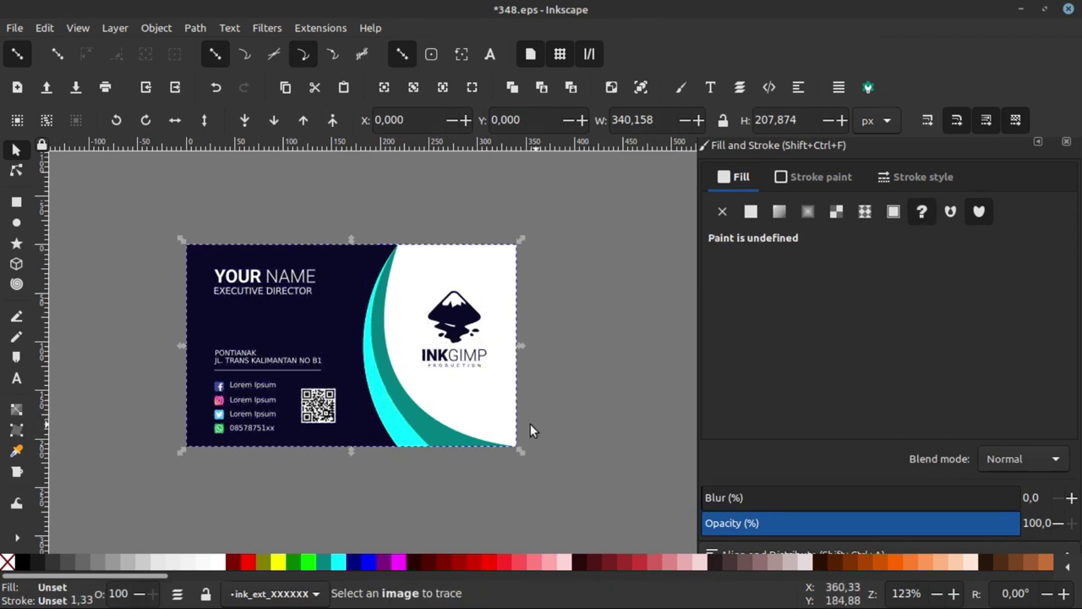
Export the card at 300 dpi as kartu nama.png (1063 × 650) in Pictures.
{"action": "left_click", "coordinate": [15, 28]}
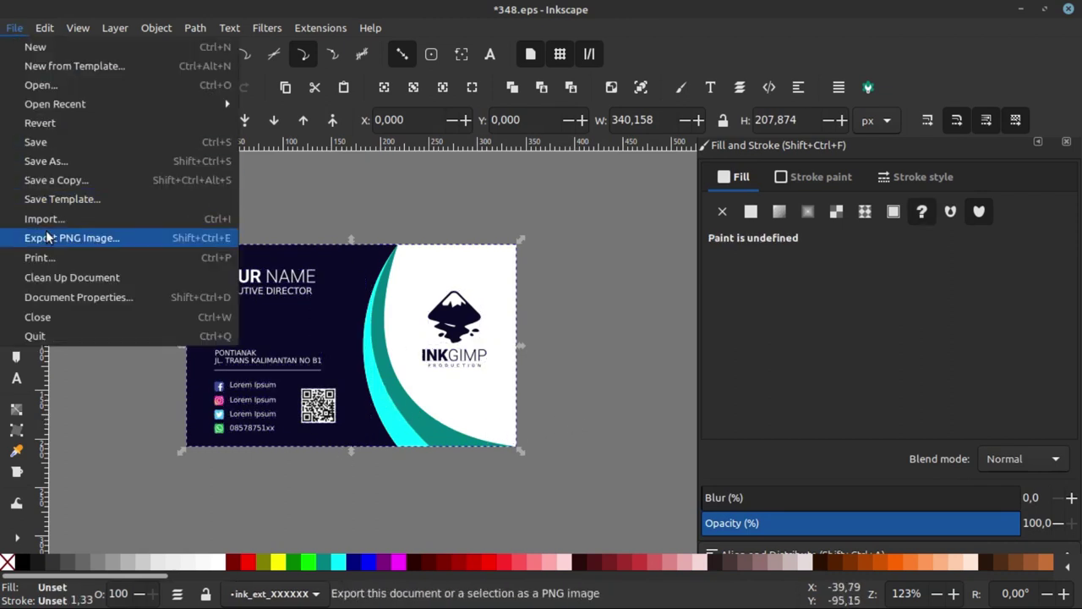
{"action": "left_click", "coordinate": [72, 239]}
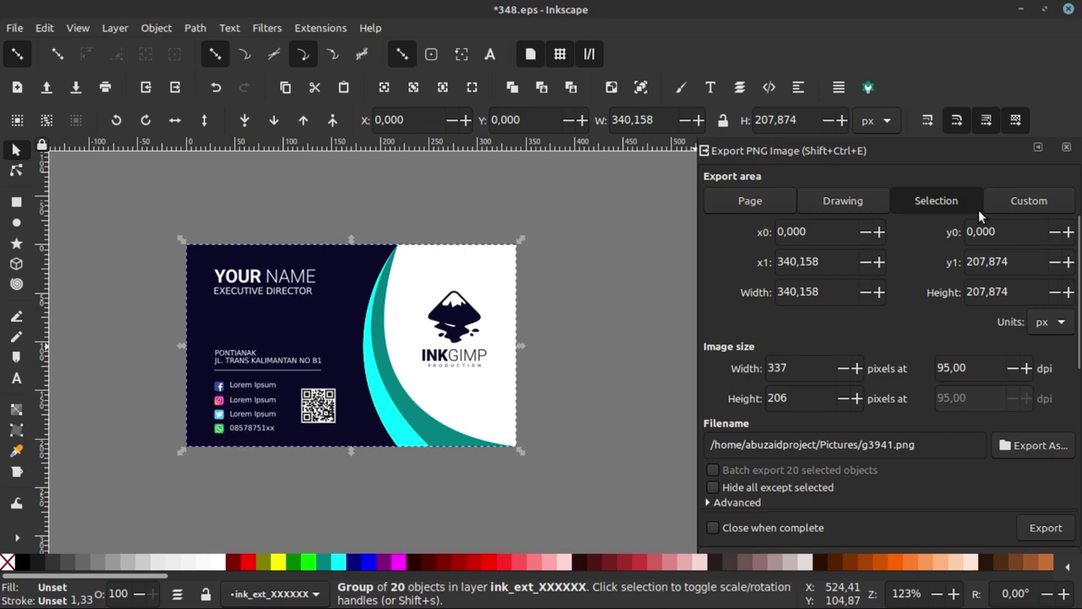
{"action": "triple_click", "coordinate": [982, 369]}
{"action": "type", "text": "3"}
{"action": "left_click", "coordinate": [1039, 446]}
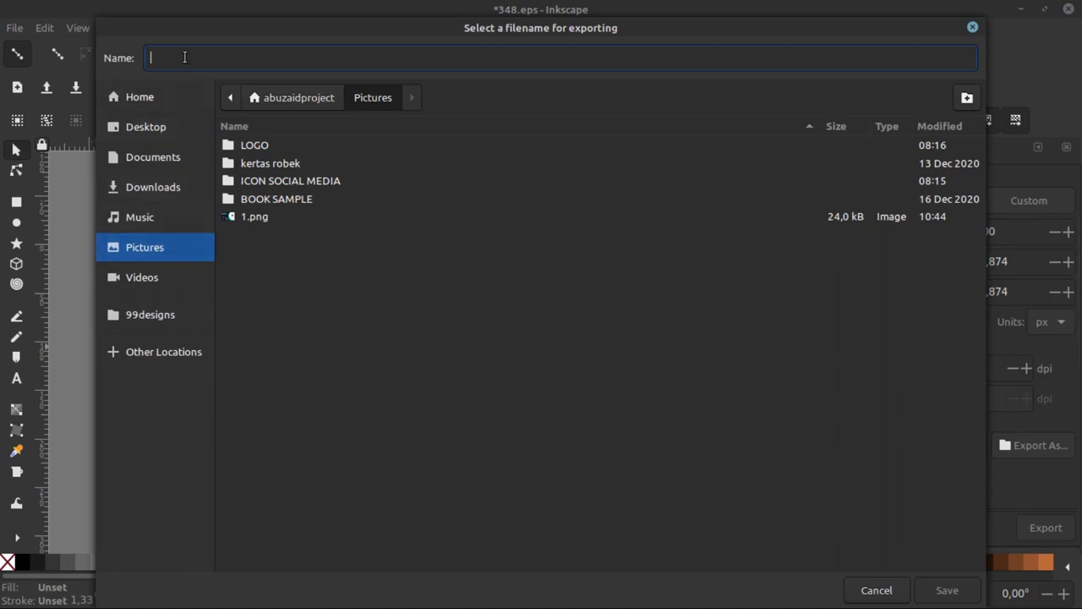
{"action": "type", "text": "kartu nama"}
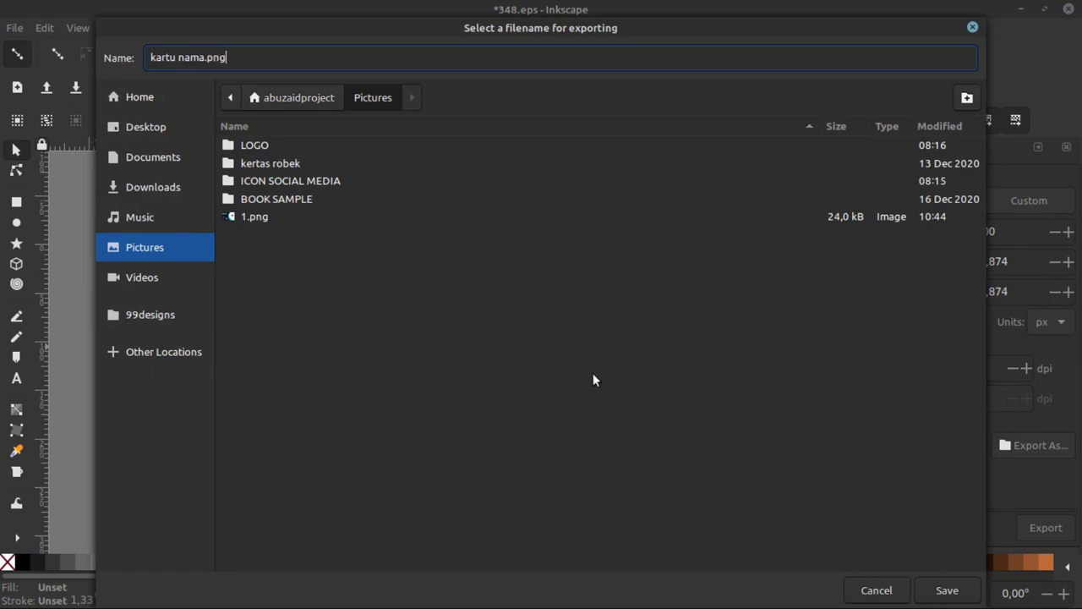
{"action": "left_click", "coordinate": [939, 592]}
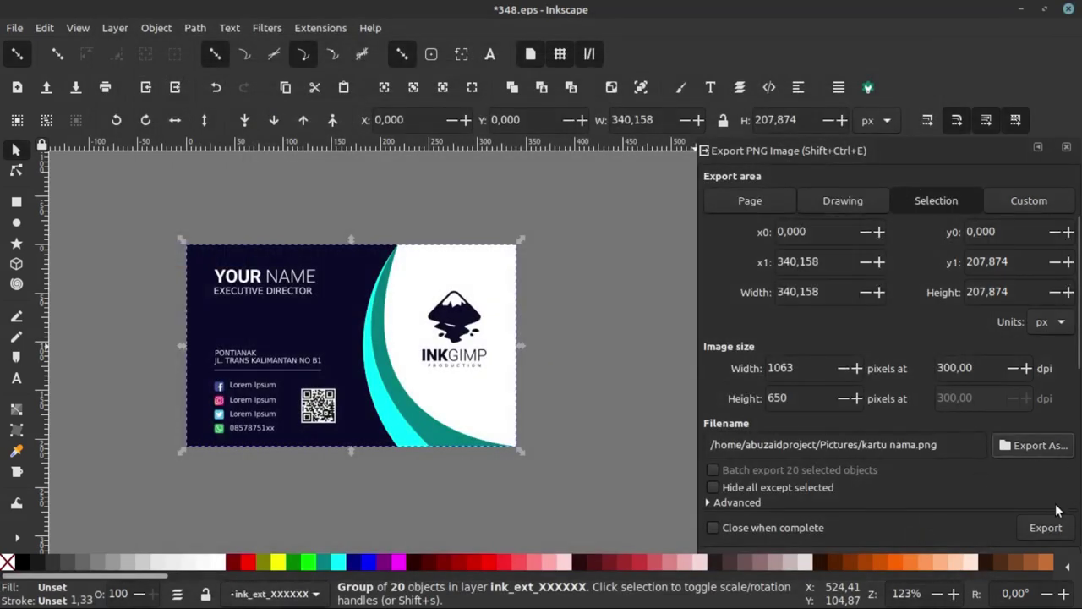
{"action": "left_click", "coordinate": [1046, 528]}
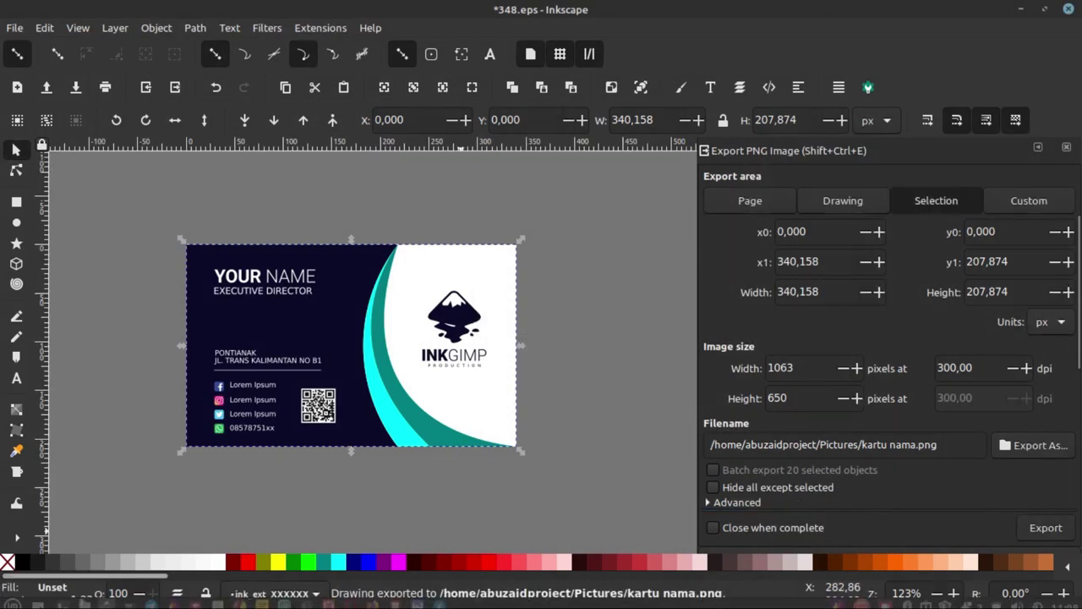
In the file manager, browse to Pictures and select kartu nama.png.
{"action": "mouse_move", "coordinate": [13, 596]}
{"action": "left_click", "coordinate": [256, 545]}
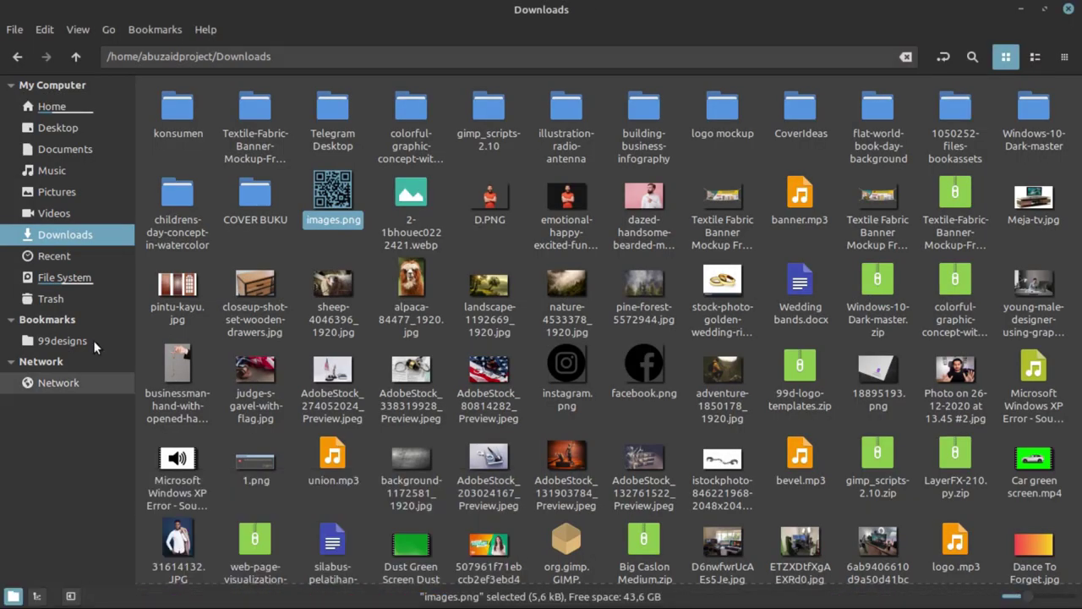
{"action": "left_click", "coordinate": [70, 193]}
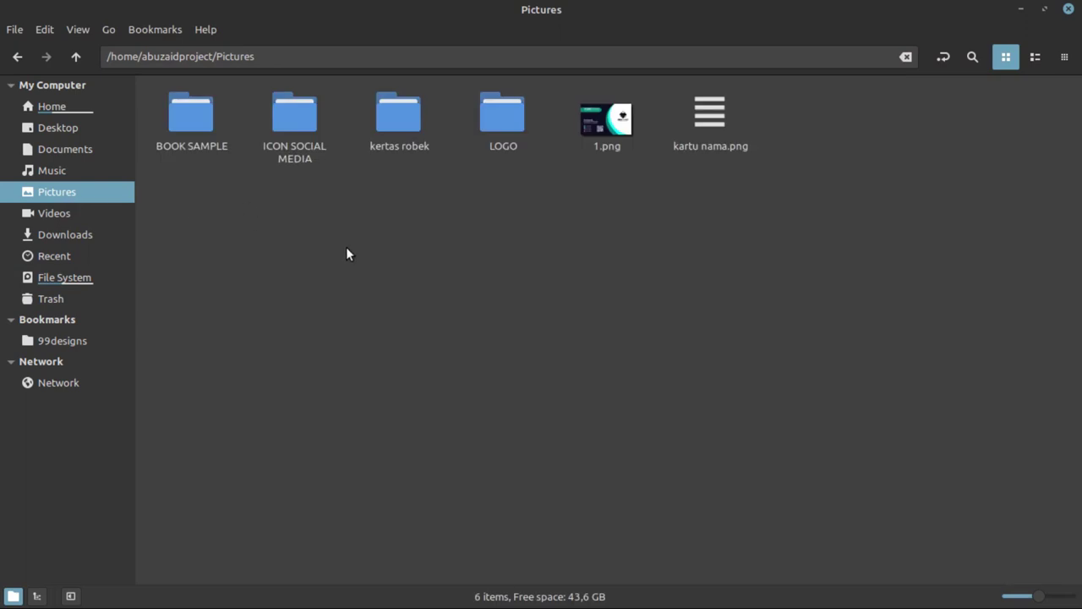
{"action": "left_click", "coordinate": [610, 127]}
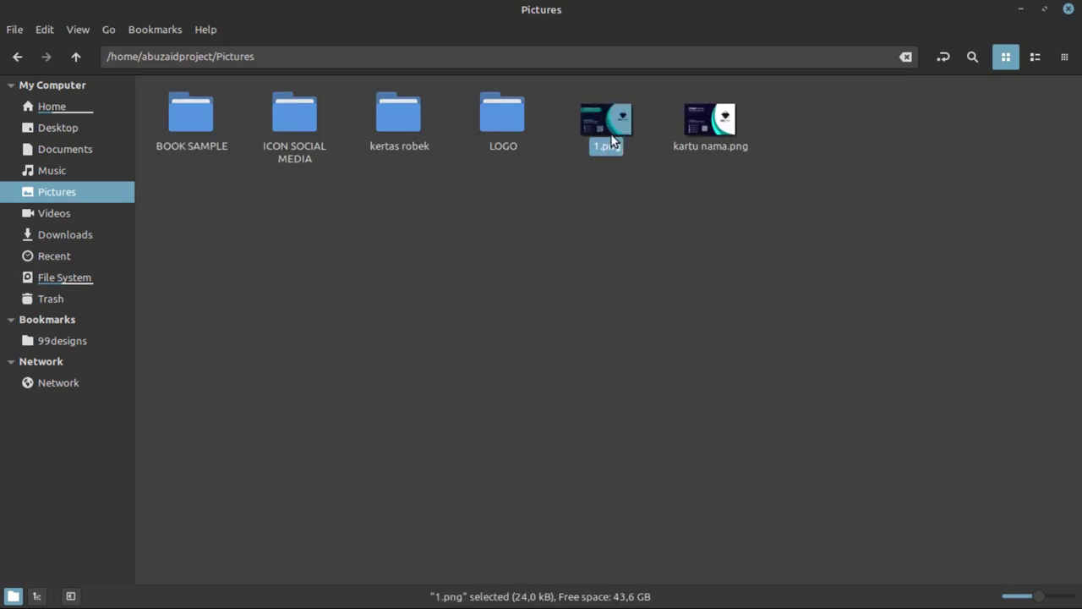
{"action": "left_click", "coordinate": [701, 138]}
View kartu nama.png in Image Viewer, zoomed out to show the whole 1063 × 650 card.
{"action": "double_click", "coordinate": [701, 125]}
{"action": "scroll", "coordinate": [468, 286], "scroll_direction": "down", "scroll_amount": 1}
{"action": "scroll", "coordinate": [467, 289], "scroll_direction": "down", "scroll_amount": 2}
{"action": "scroll", "coordinate": [469, 300], "scroll_direction": "down", "scroll_amount": 2}
{"action": "scroll", "coordinate": [571, 329], "scroll_direction": "up", "scroll_amount": 1}
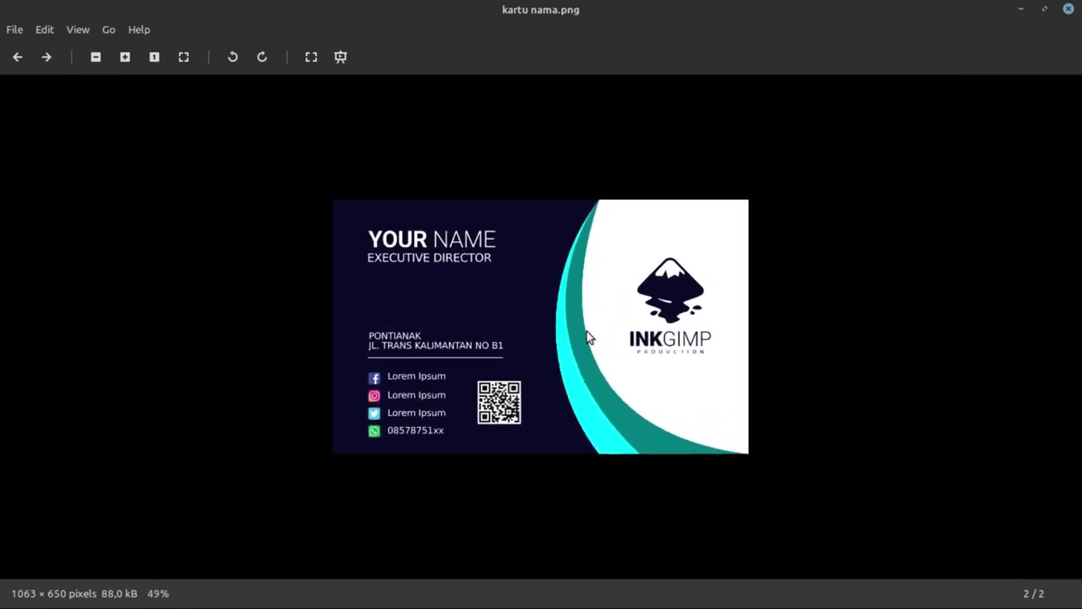
{"action": "scroll", "coordinate": [573, 329], "scroll_direction": "down", "scroll_amount": 2}
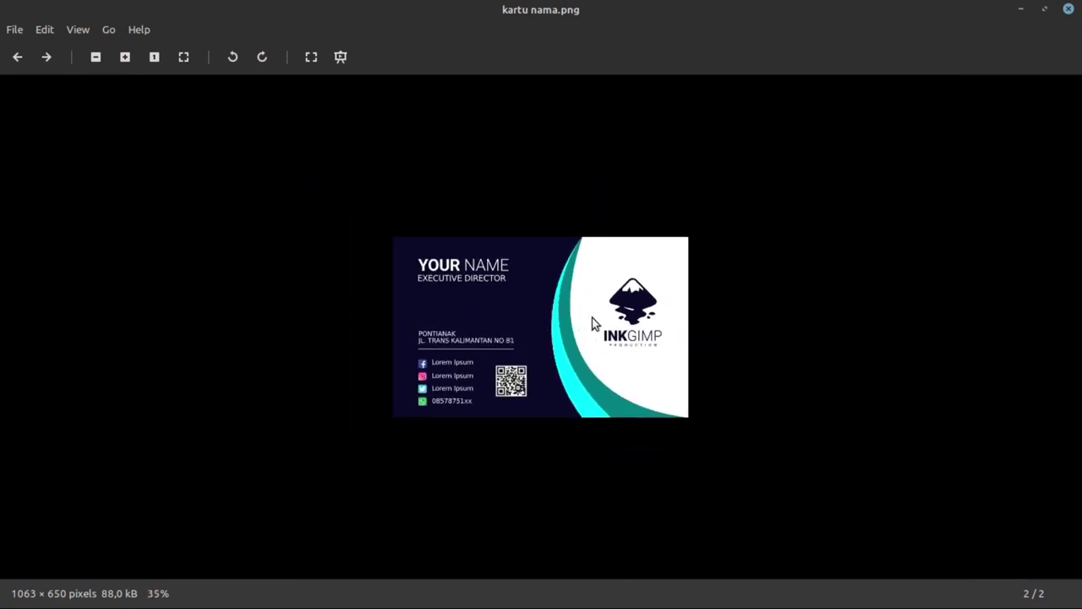